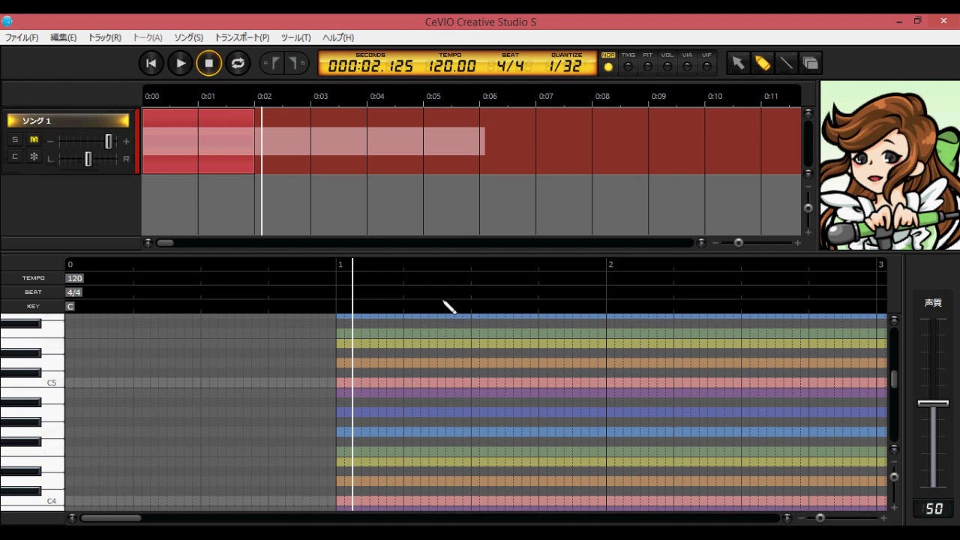
{"action": "left_click", "coordinate": [21, 37]}
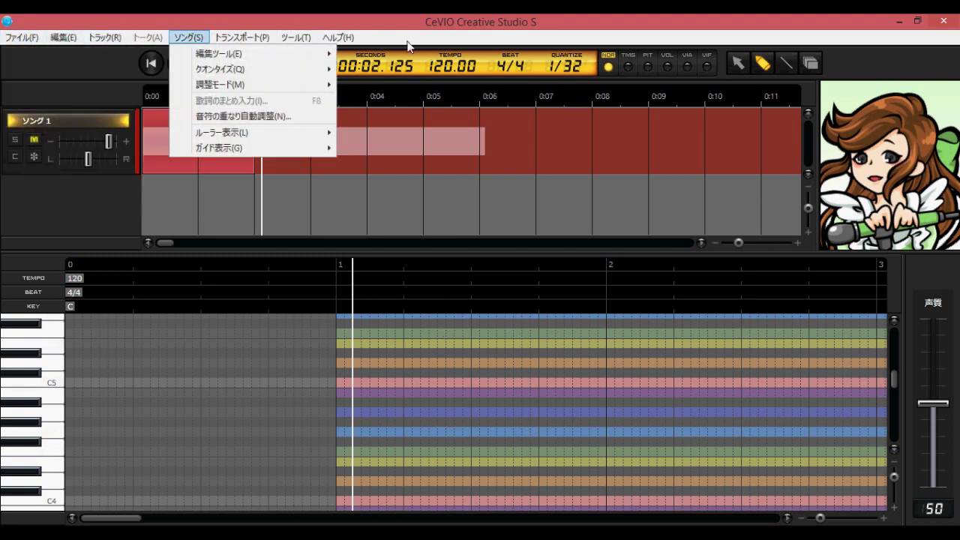
{"action": "mouse_move", "coordinate": [328, 42]}
{"action": "left_click", "coordinate": [736, 172]}
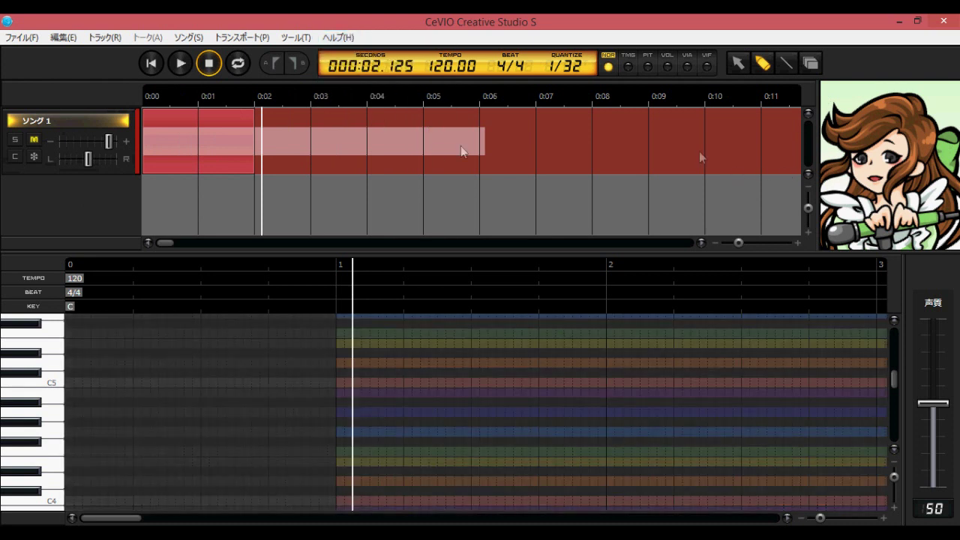
{"action": "left_click", "coordinate": [514, 323]}
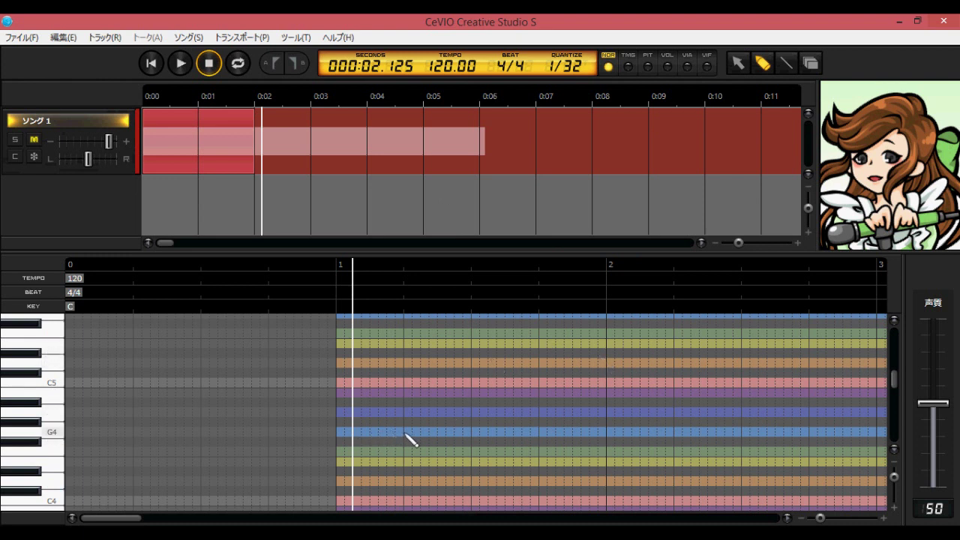
Draw three consecutive quarter notes on G4, A4 and B4, filling beats two to four of measure 1.
{"action": "left_click_drag", "start_coordinate": [406, 435], "coordinate": [471, 435]}
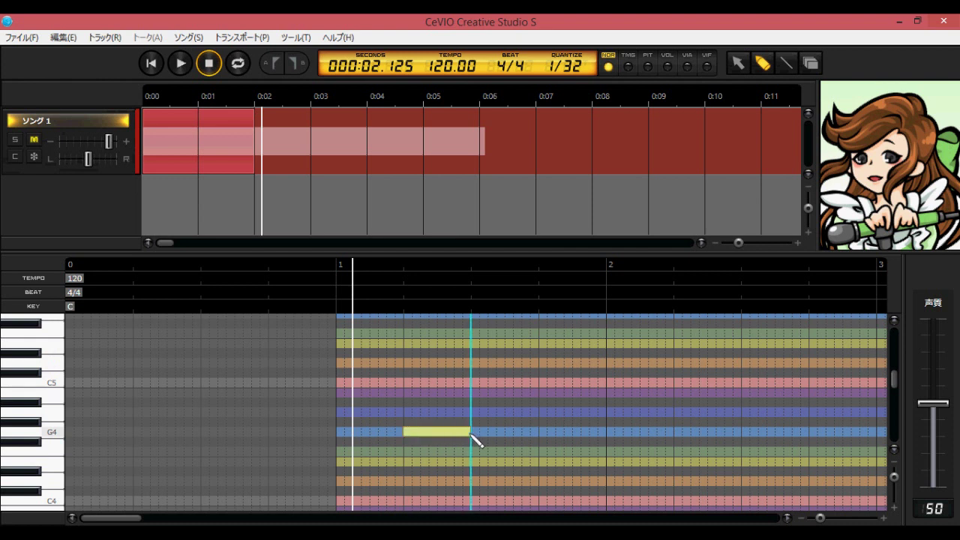
{"action": "left_click_drag", "start_coordinate": [473, 437], "coordinate": [471, 437]}
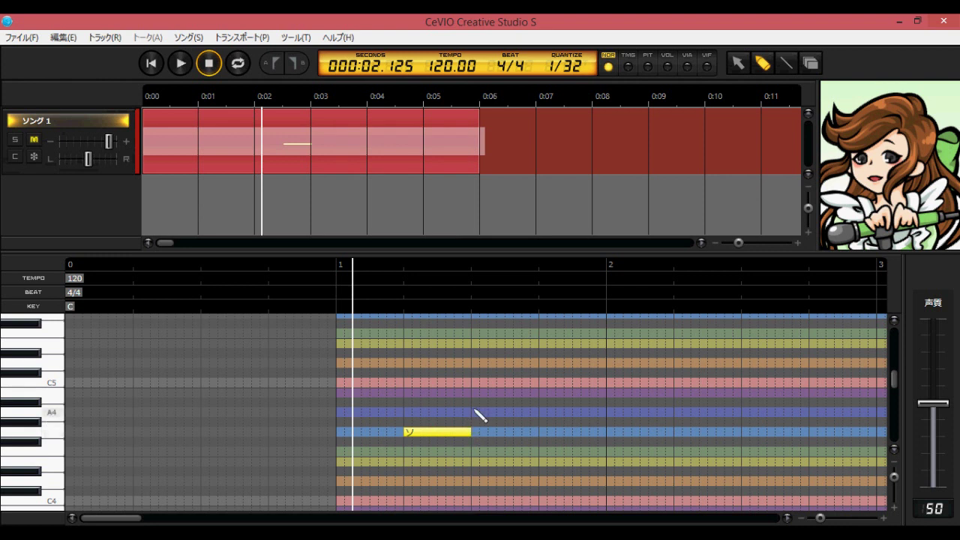
{"action": "mouse_move", "coordinate": [473, 411]}
{"action": "left_mouse_down"}
{"action": "mouse_move", "coordinate": [535, 413]}
{"action": "mouse_move", "coordinate": [570, 392]}
{"action": "mouse_move", "coordinate": [600, 394]}
{"action": "mouse_move", "coordinate": [585, 399]}
{"action": "mouse_move", "coordinate": [593, 398]}
{"action": "left_mouse_up"}
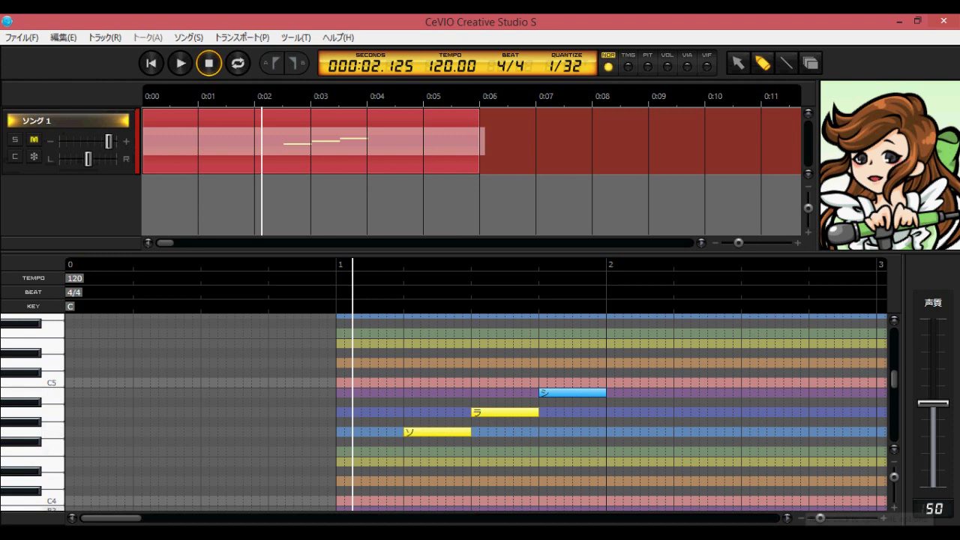
Try to replace the lyric of the G4 note in measure 1 with a half-width a.
{"action": "double_click", "coordinate": [431, 433]}
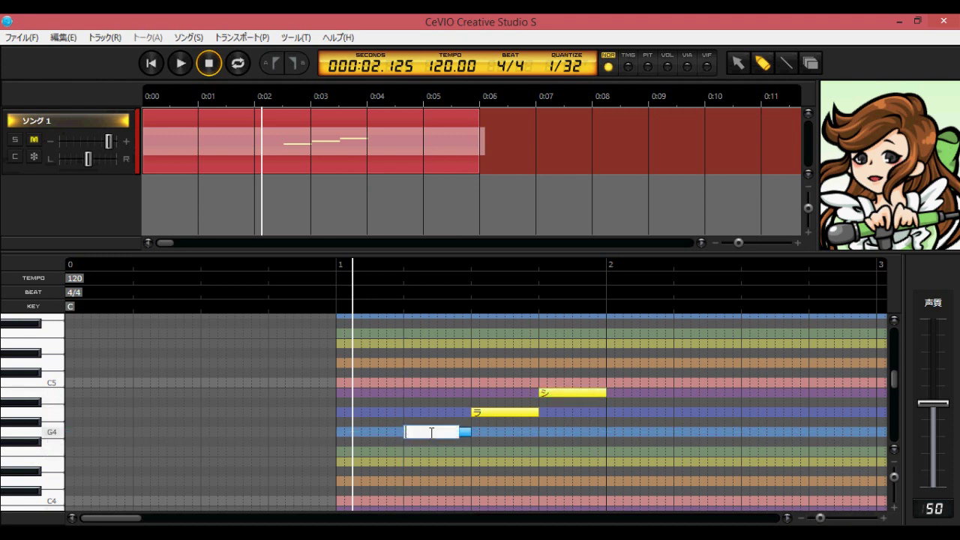
{"action": "left_click", "coordinate": [855, 537]}
{"action": "left_click", "coordinate": [751, 493]}
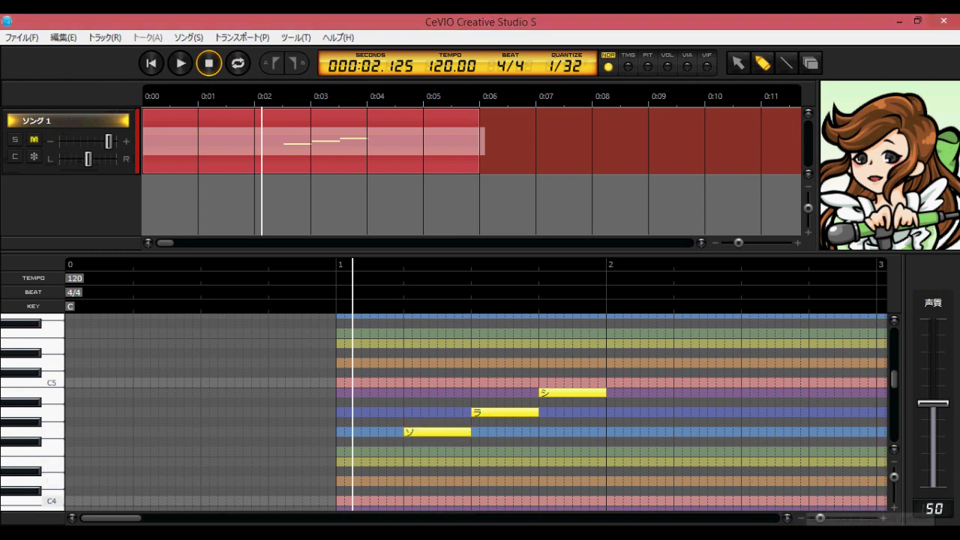
{"action": "double_click", "coordinate": [428, 434]}
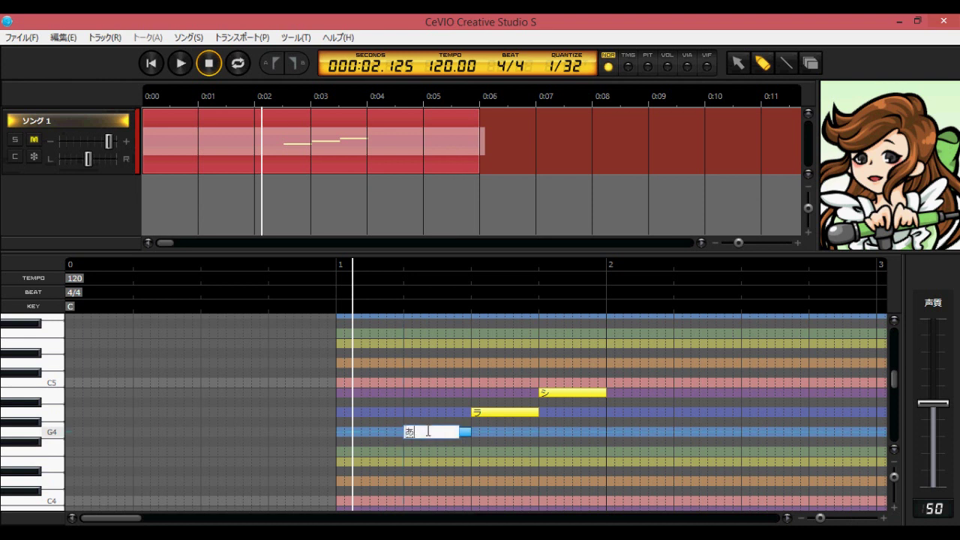
{"action": "type", "text": "あ"}
{"action": "key", "text": "super+space"}
{"action": "key", "text": "Return"}
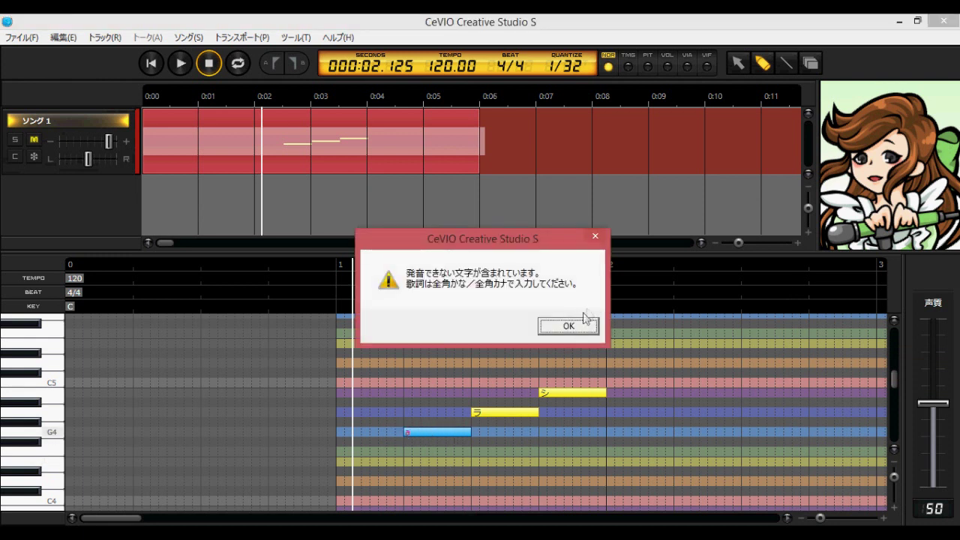
{"action": "left_click", "coordinate": [588, 325]}
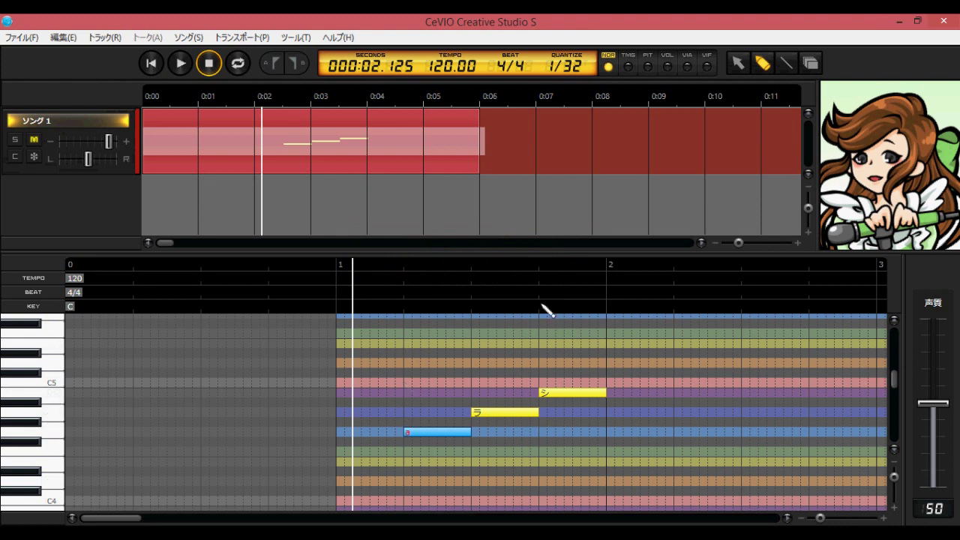
Set the lyric of the G4 note in measure 1 to the hiragana あ.
{"action": "key", "text": "super+space"}
{"action": "double_click", "coordinate": [442, 434]}
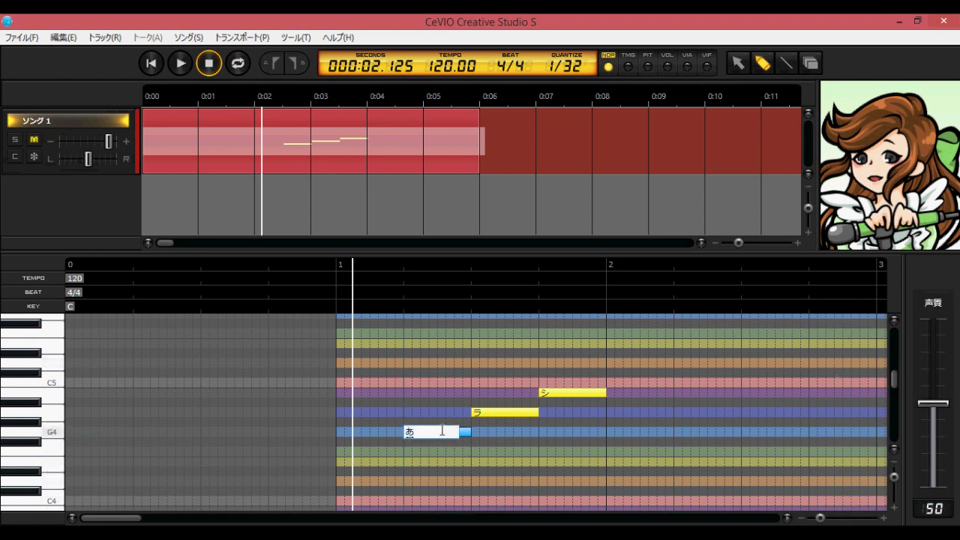
{"action": "key", "text": "Return"}
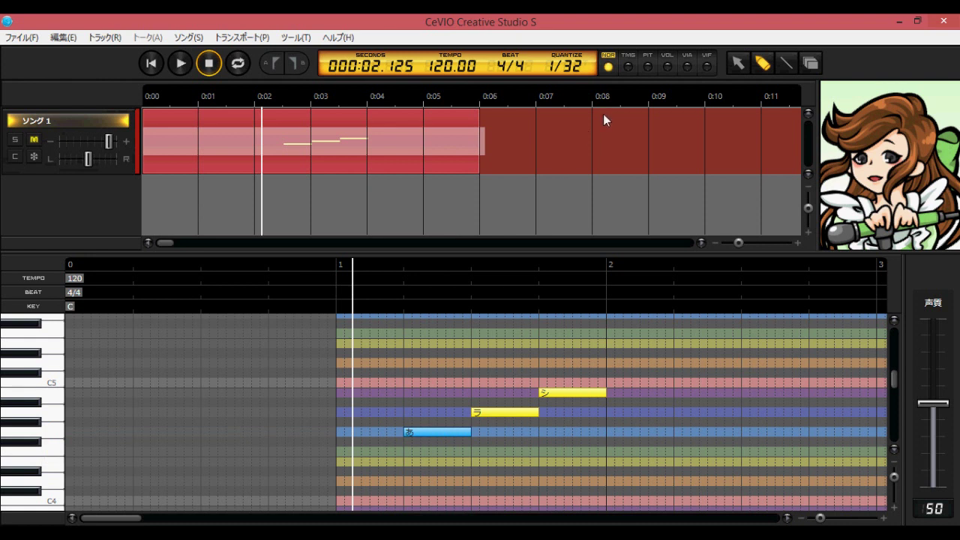
Draw a G4 note at the start of measure 2 and an A4 note in measure 1 that overlaps the あ note.
{"action": "left_click_drag", "start_coordinate": [609, 433], "coordinate": [668, 433]}
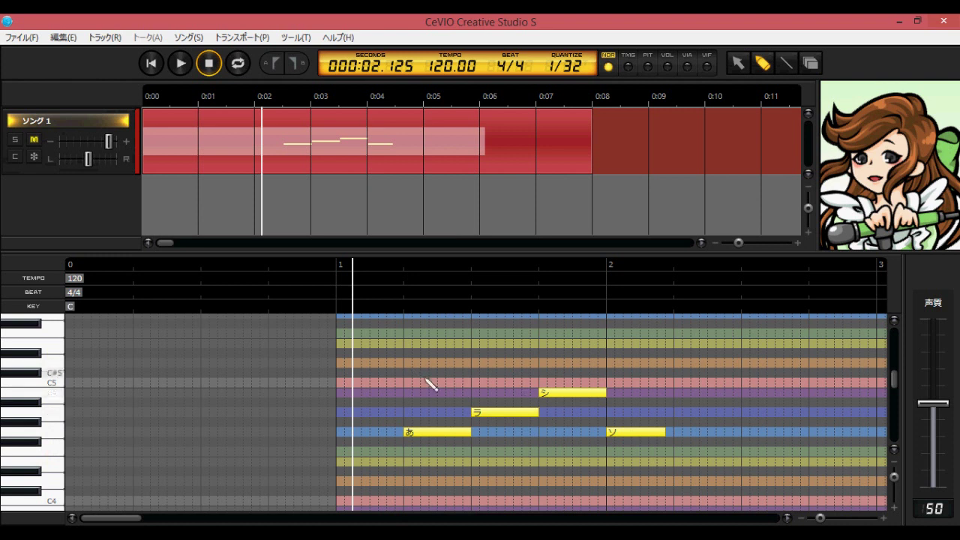
{"action": "left_click_drag", "start_coordinate": [361, 411], "coordinate": [438, 412]}
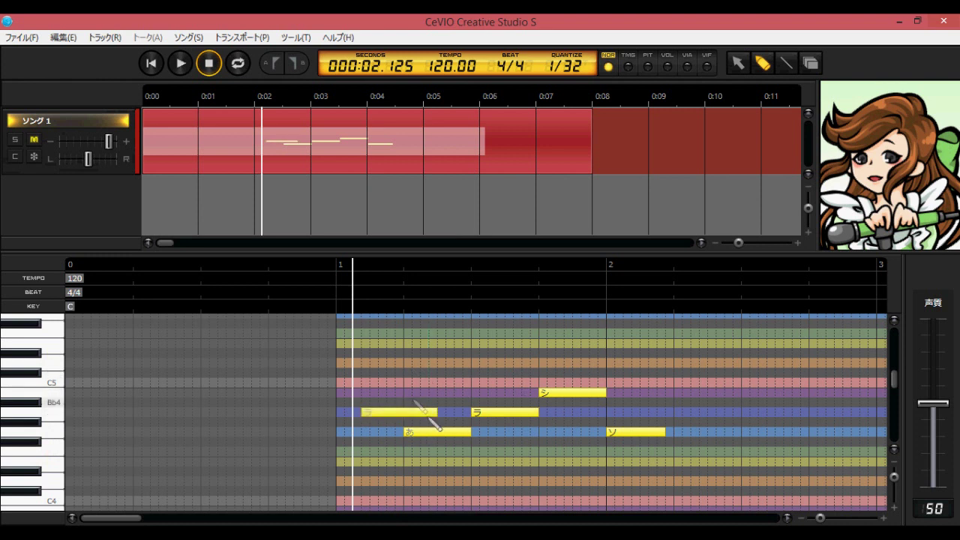
Automatically adjust the lengths of the overlapping notes.
{"action": "right_click", "coordinate": [388, 384]}
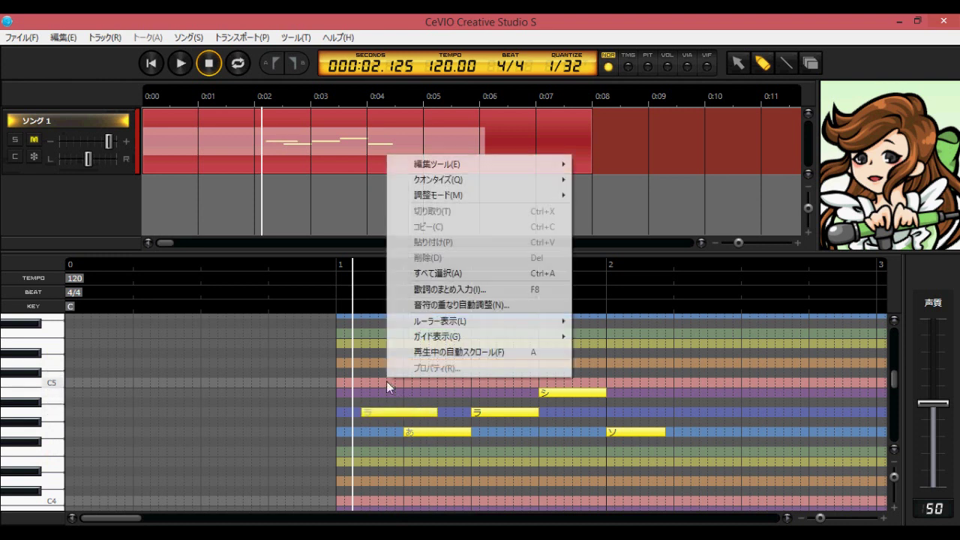
{"action": "left_click", "coordinate": [503, 308]}
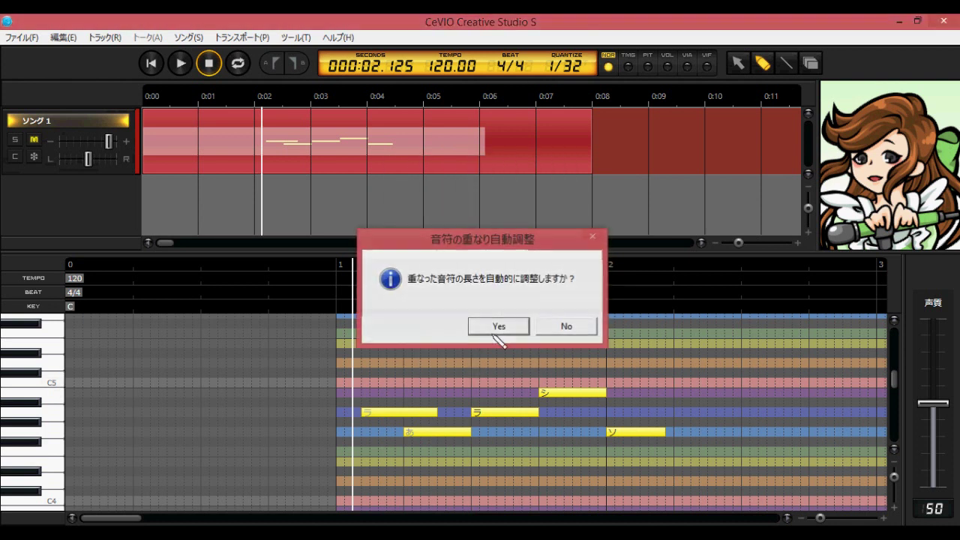
{"action": "left_click", "coordinate": [498, 325]}
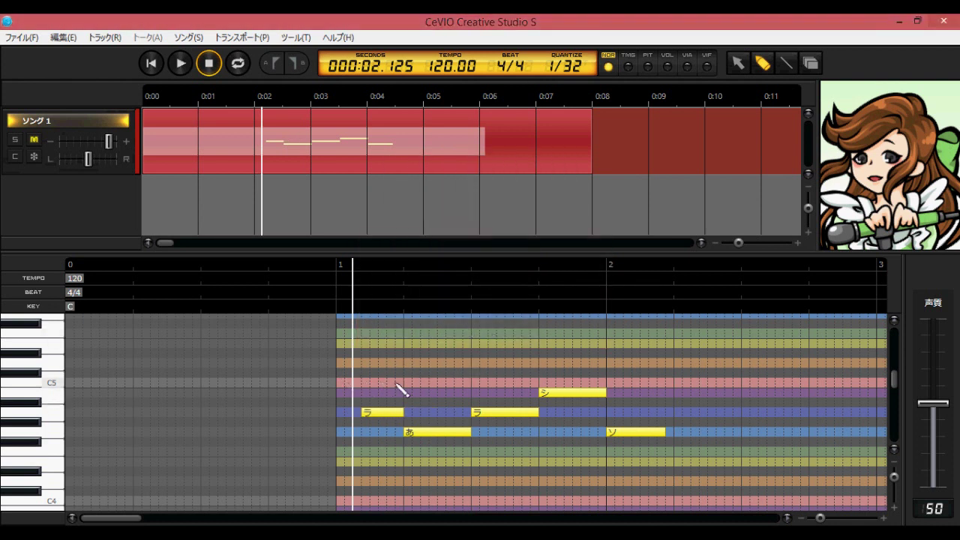
Select all notes and batch-enter the lyrics あえいおう with one character per note, then clear the note selection.
{"action": "right_click", "coordinate": [388, 415]}
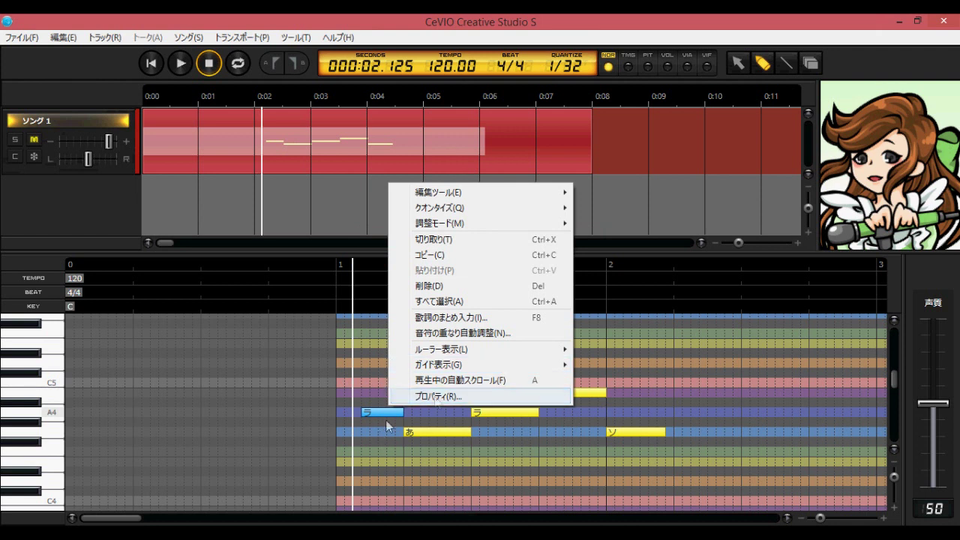
{"action": "left_click", "coordinate": [450, 300]}
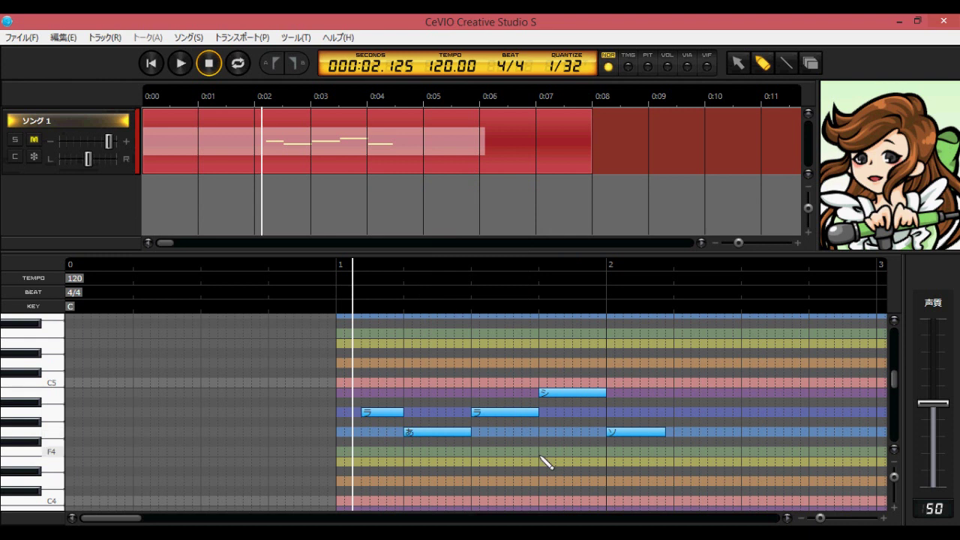
{"action": "right_click", "coordinate": [539, 455]}
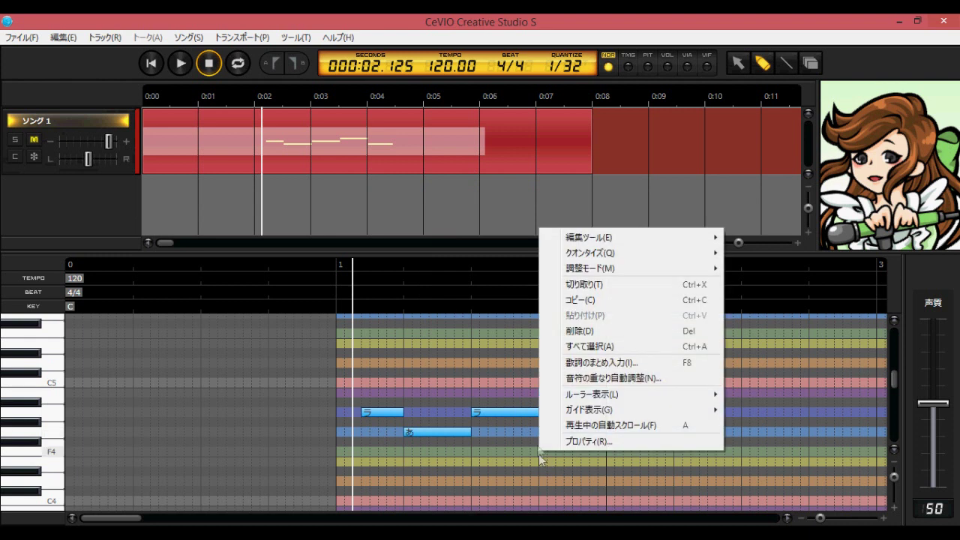
{"action": "right_click", "coordinate": [373, 415]}
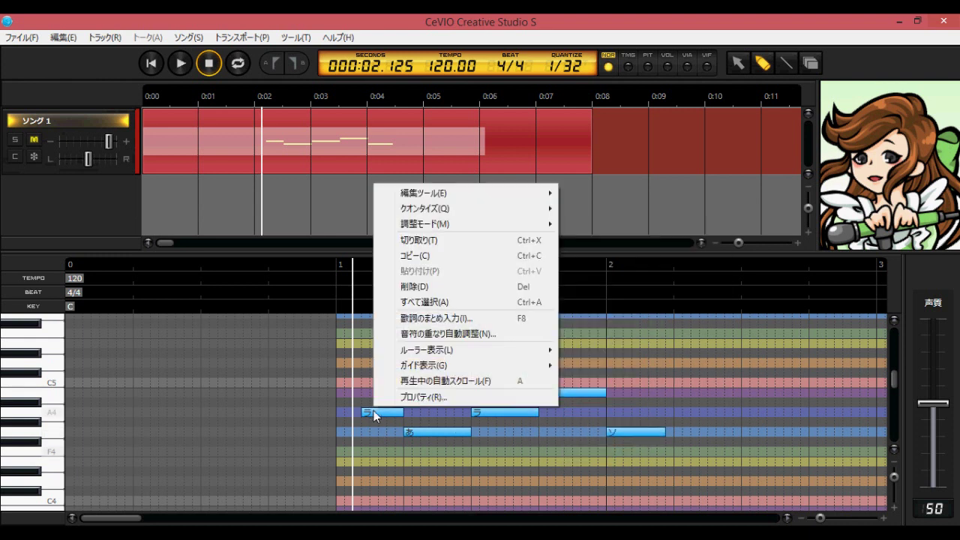
{"action": "left_click", "coordinate": [443, 318]}
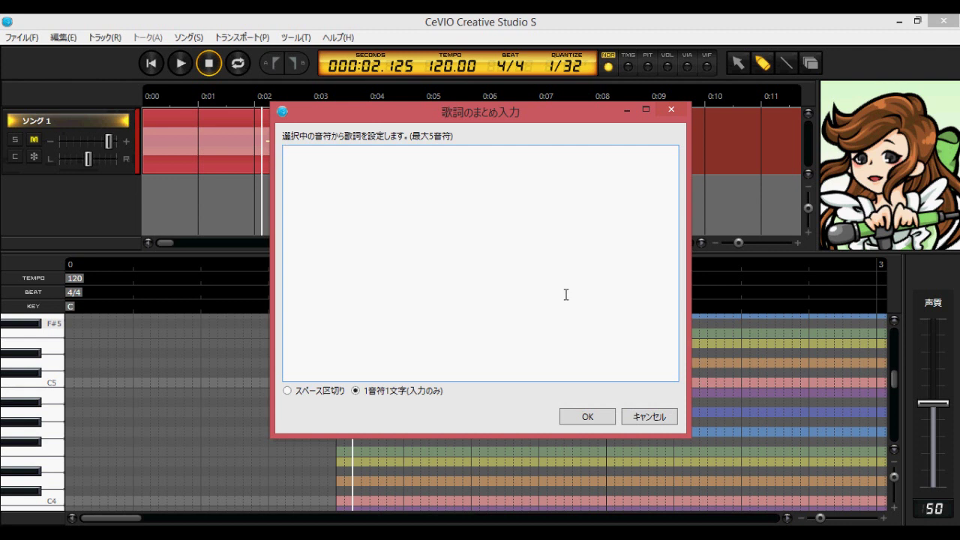
{"action": "key", "text": "BackSpace"}
{"action": "key", "text": "BackSpace"}
{"action": "key", "text": "BackSpace"}
{"action": "type", "text": "あ"}
{"action": "key", "text": "space"}
{"action": "key", "text": "space"}
{"action": "key", "text": "space"}
{"action": "key", "text": "space"}
{"action": "key", "text": "space"}
{"action": "key", "text": "space"}
{"action": "key", "text": "Return"}
{"action": "type", "text": "いおう"}
{"action": "left_click", "coordinate": [589, 417]}
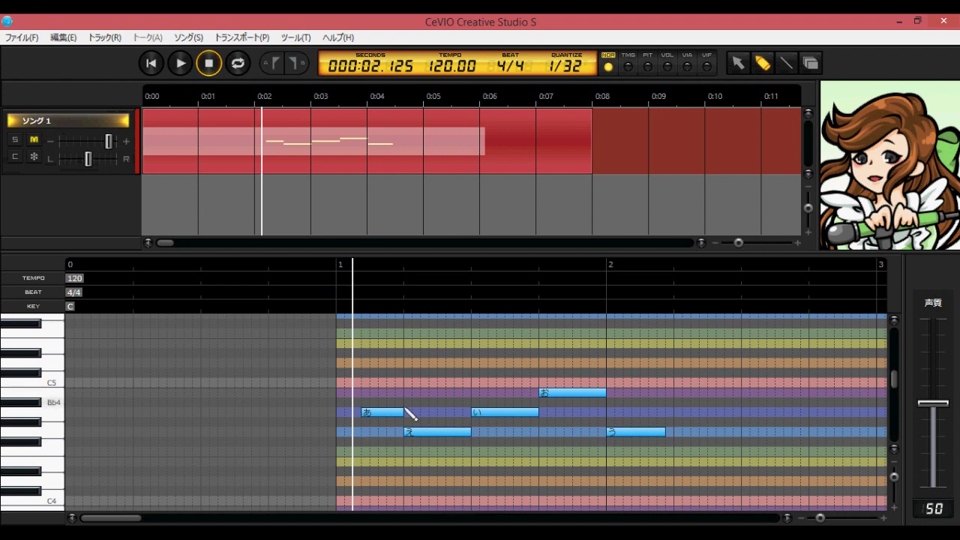
{"action": "key", "text": "ctrl+a"}
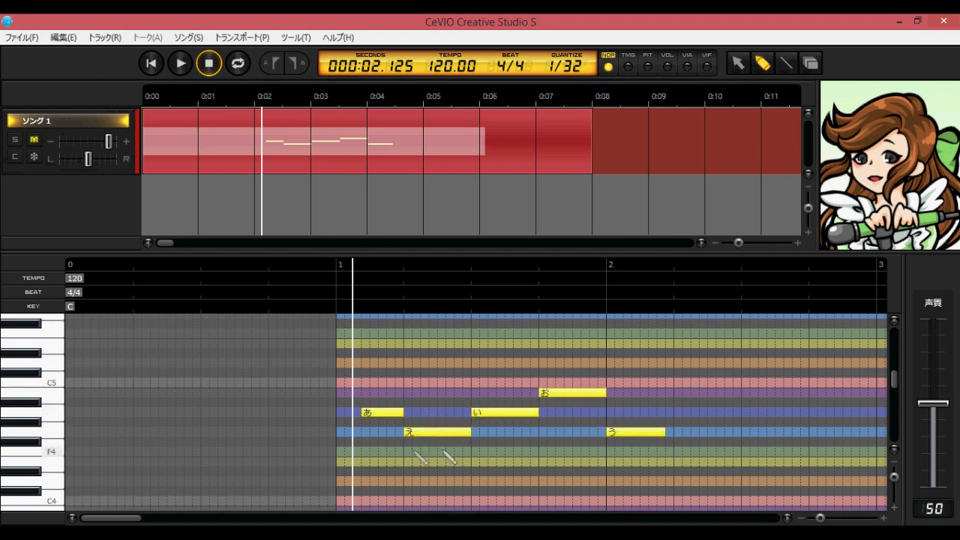
Enlarge the track timeline area and shrink it back to about its original height.
{"action": "mouse_move", "coordinate": [386, 415]}
{"action": "left_mouse_down"}
{"action": "mouse_move", "coordinate": [385, 368]}
{"action": "mouse_move", "coordinate": [387, 434]}
{"action": "mouse_move", "coordinate": [389, 404]}
{"action": "mouse_move", "coordinate": [392, 422]}
{"action": "mouse_move", "coordinate": [389, 413]}
{"action": "left_mouse_up"}
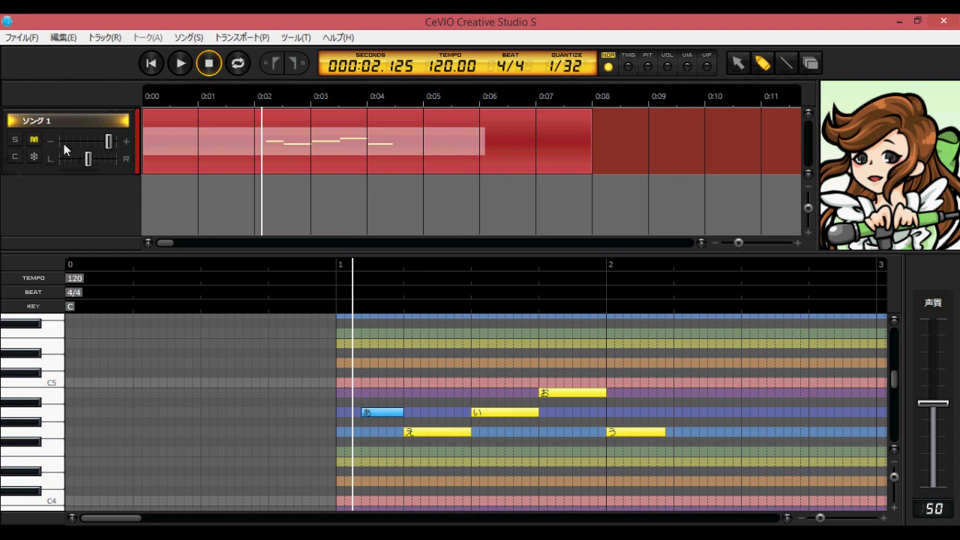
{"action": "left_click", "coordinate": [242, 159]}
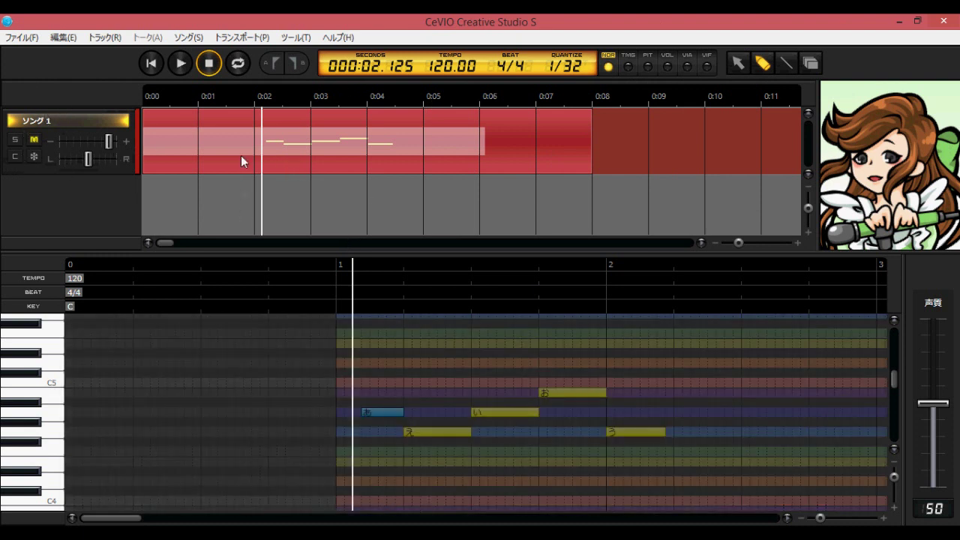
{"action": "left_click_drag", "start_coordinate": [177, 253], "coordinate": [176, 320]}
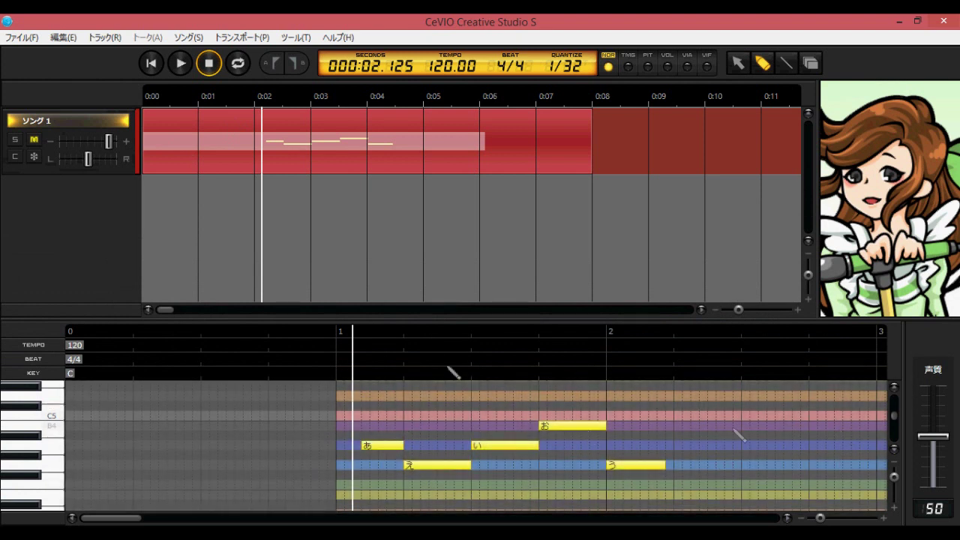
{"action": "left_click_drag", "start_coordinate": [365, 311], "coordinate": [366, 251]}
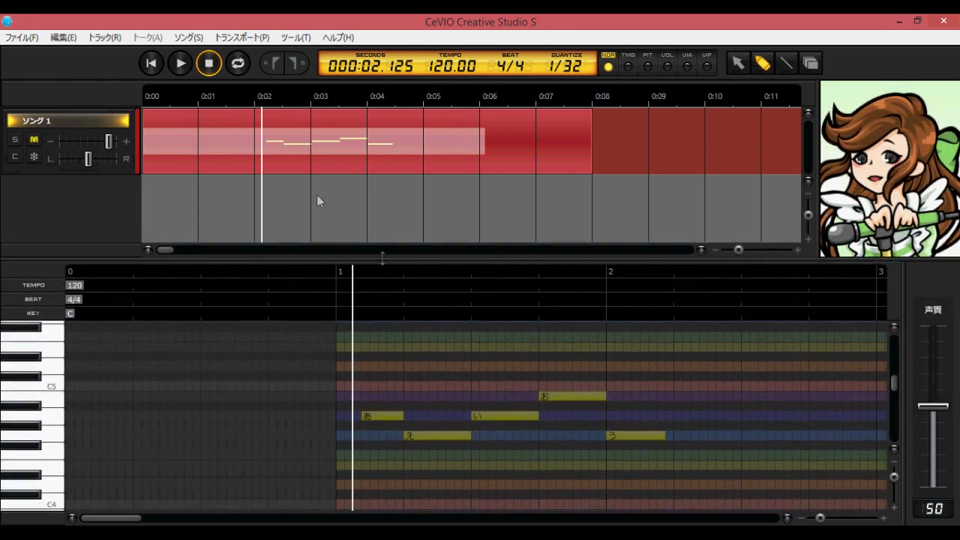
Clear all contents of the ソング 1 track.
{"action": "right_click", "coordinate": [86, 120]}
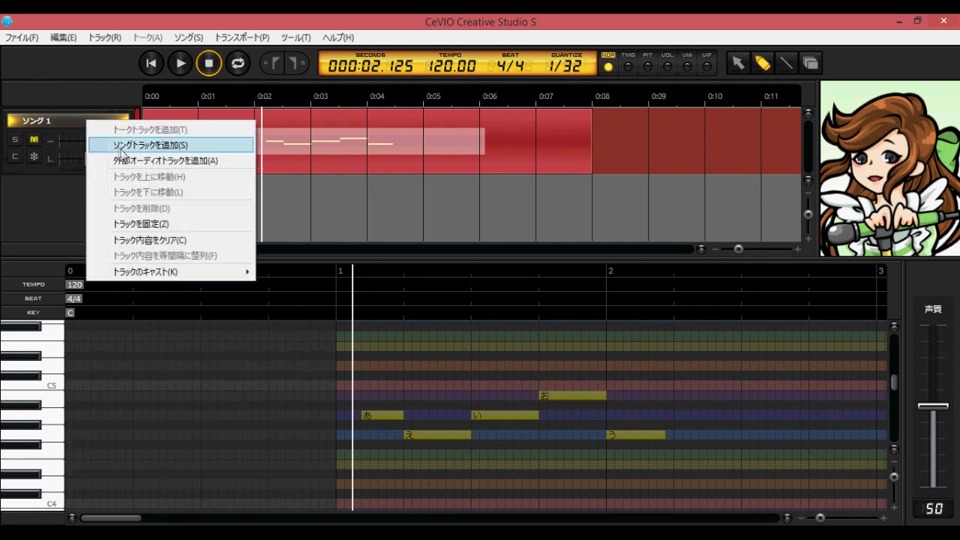
{"action": "left_click", "coordinate": [128, 240]}
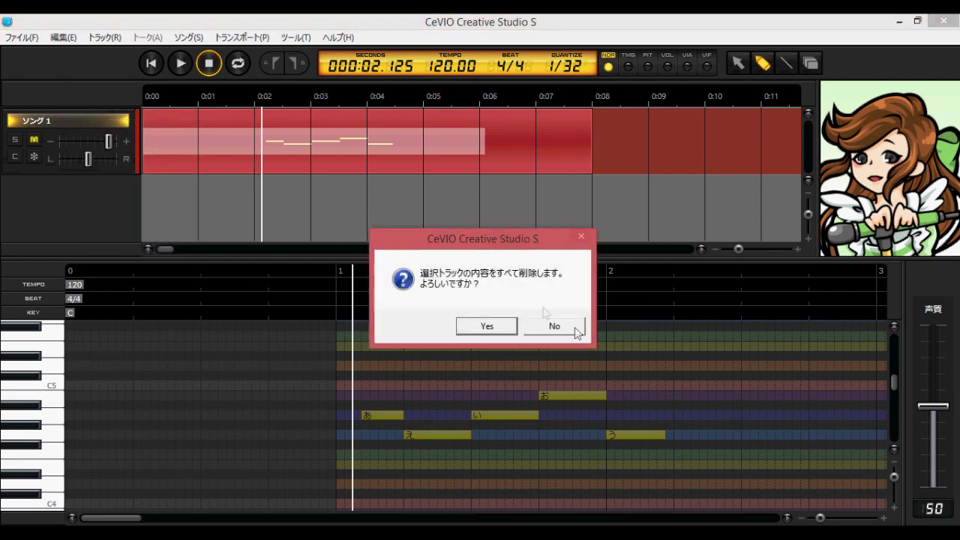
{"action": "left_click", "coordinate": [507, 325]}
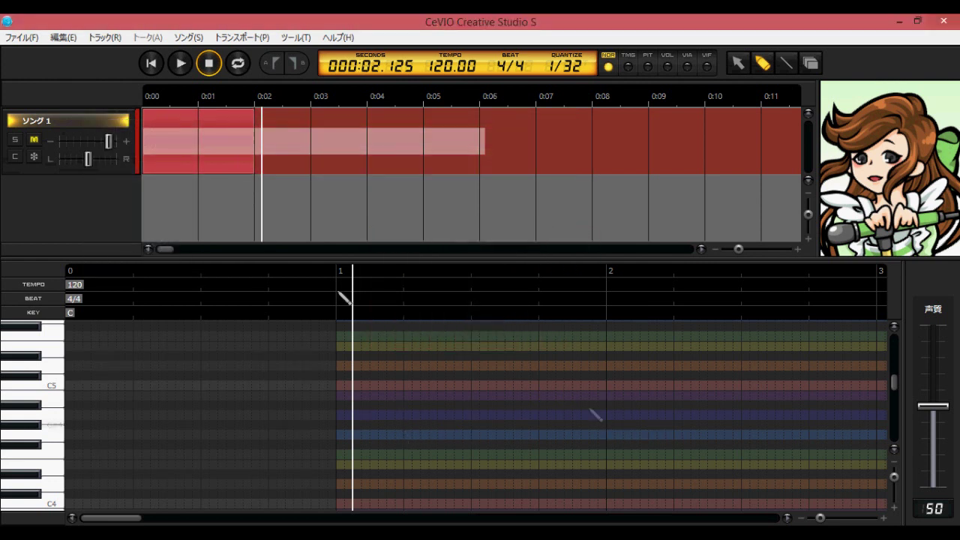
Add a second song track, and rename the first track あえい and the new one おう.
{"action": "right_click", "coordinate": [74, 125]}
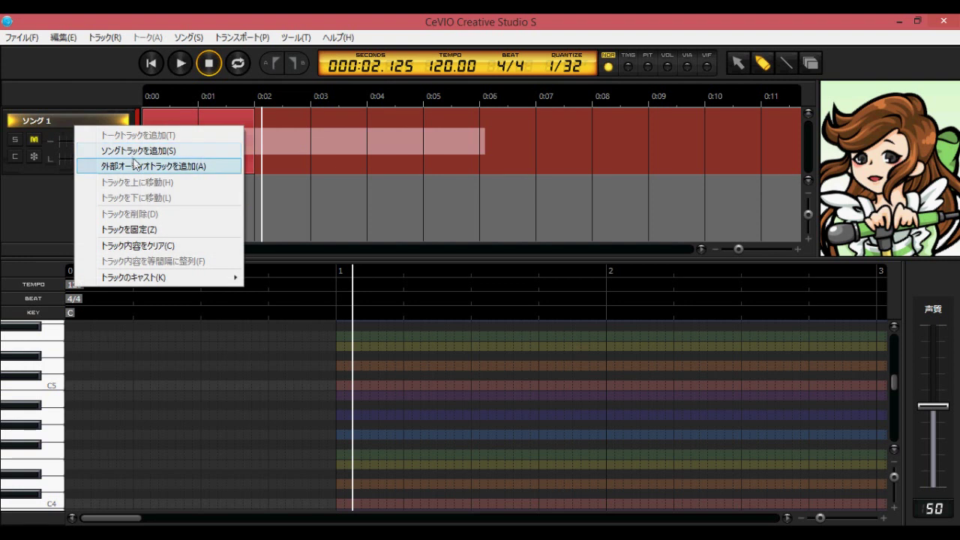
{"action": "left_click", "coordinate": [133, 152]}
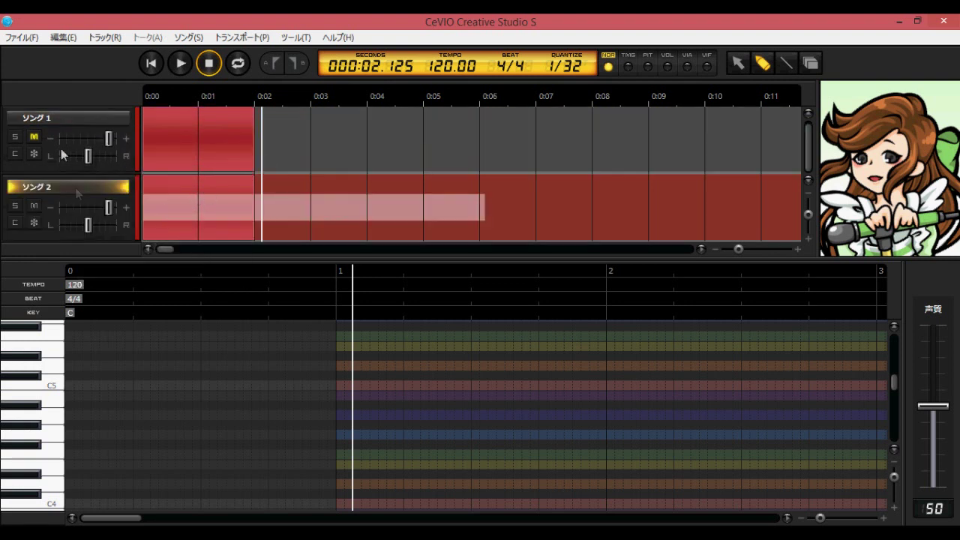
{"action": "double_click", "coordinate": [41, 117]}
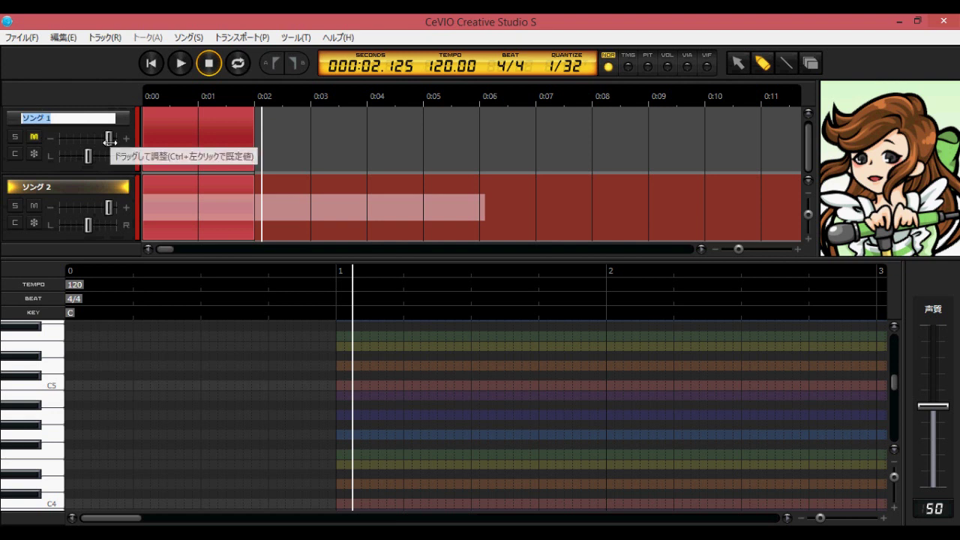
{"action": "type", "text": "あえい"}
{"action": "key", "text": "Return"}
{"action": "key", "text": "Return"}
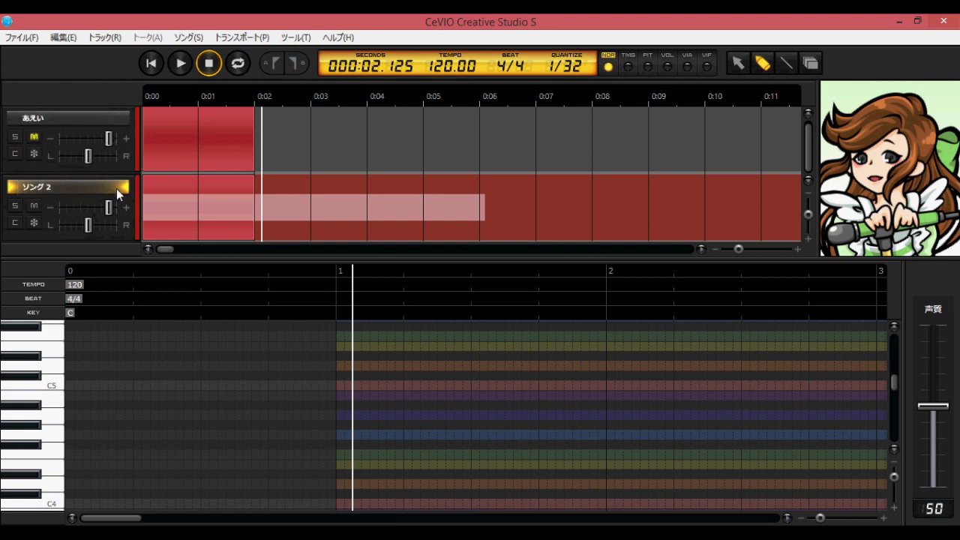
{"action": "double_click", "coordinate": [42, 186]}
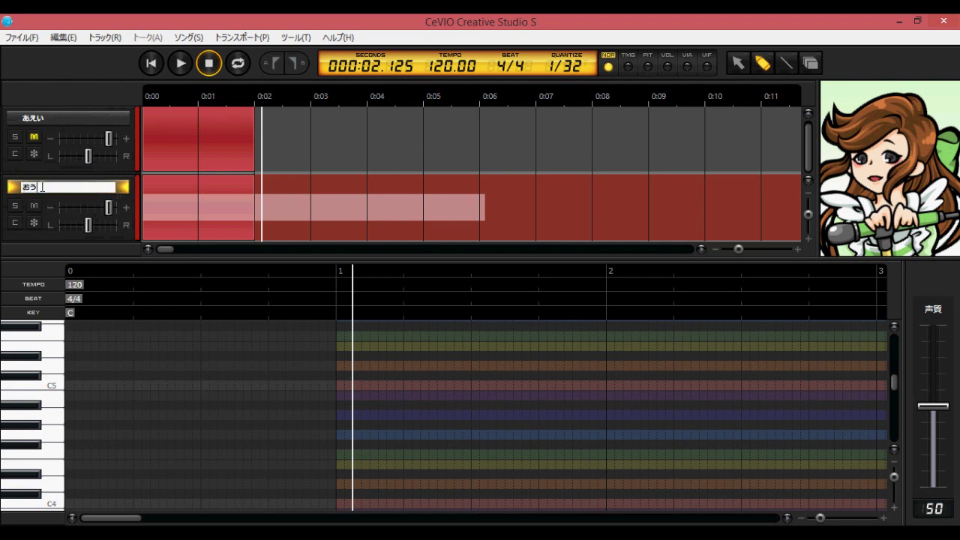
{"action": "left_click", "coordinate": [212, 134]}
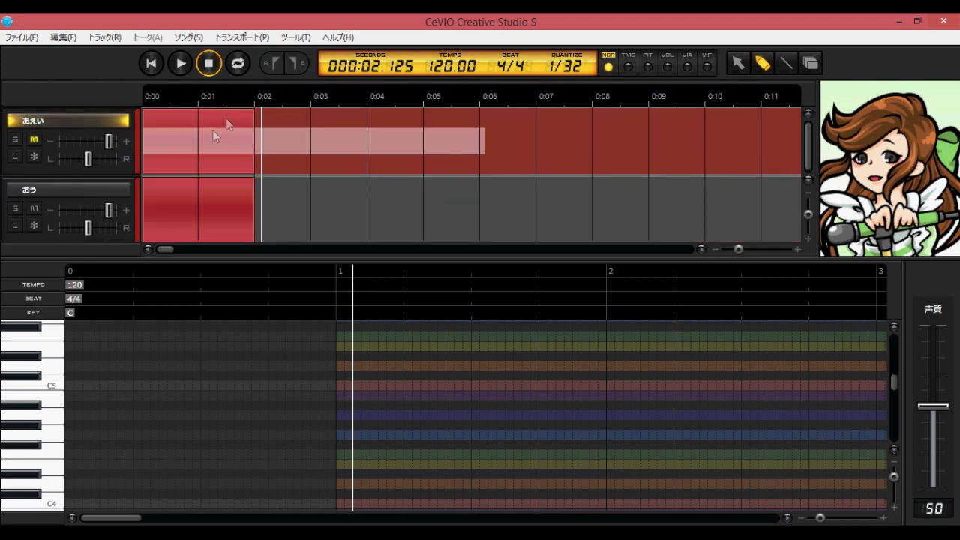
Select the おう track and switch off both solo and mute on the あえい track.
{"action": "left_click", "coordinate": [236, 219]}
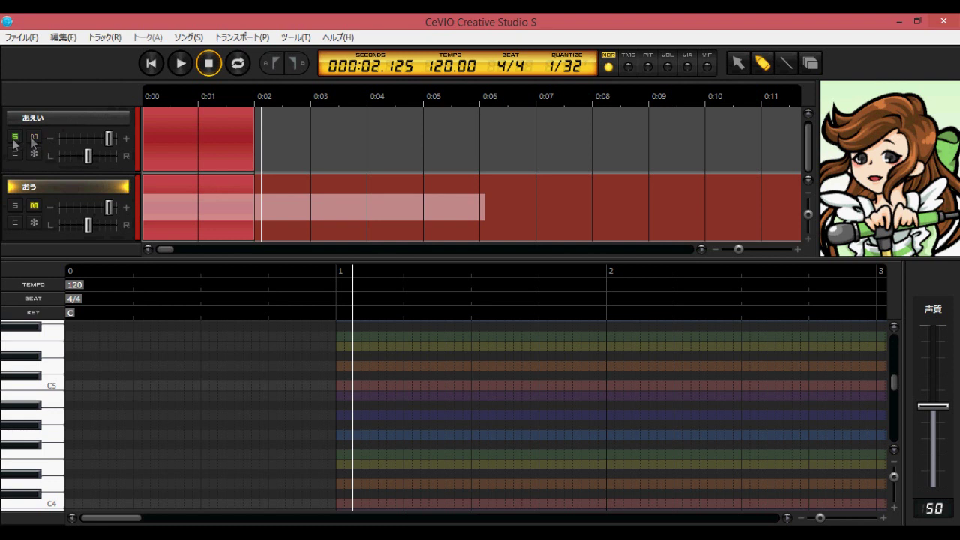
{"action": "left_click", "coordinate": [15, 138]}
{"action": "left_click", "coordinate": [34, 137]}
Set the おう track's cast to 黄咲 愛里 and reopen the cast list to check it.
{"action": "left_click", "coordinate": [14, 225]}
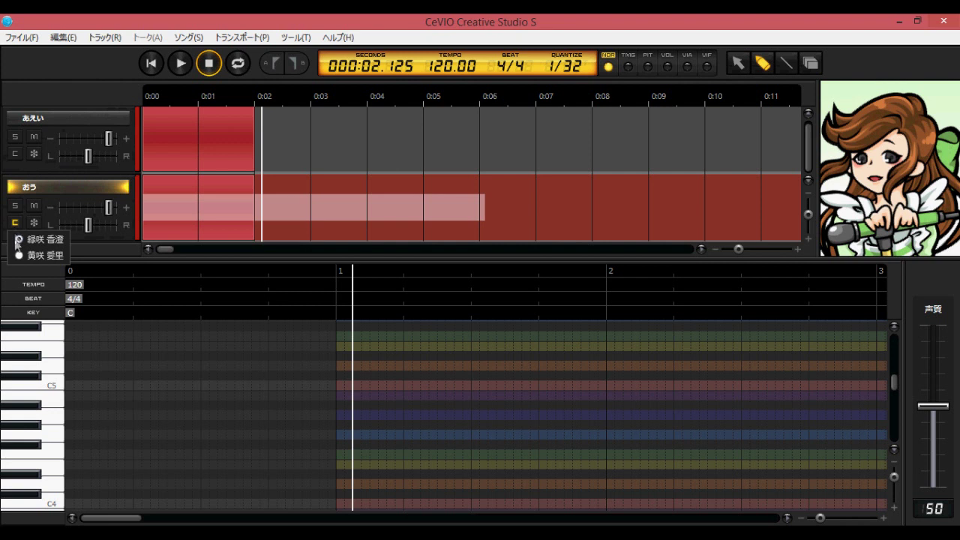
{"action": "left_click", "coordinate": [19, 256]}
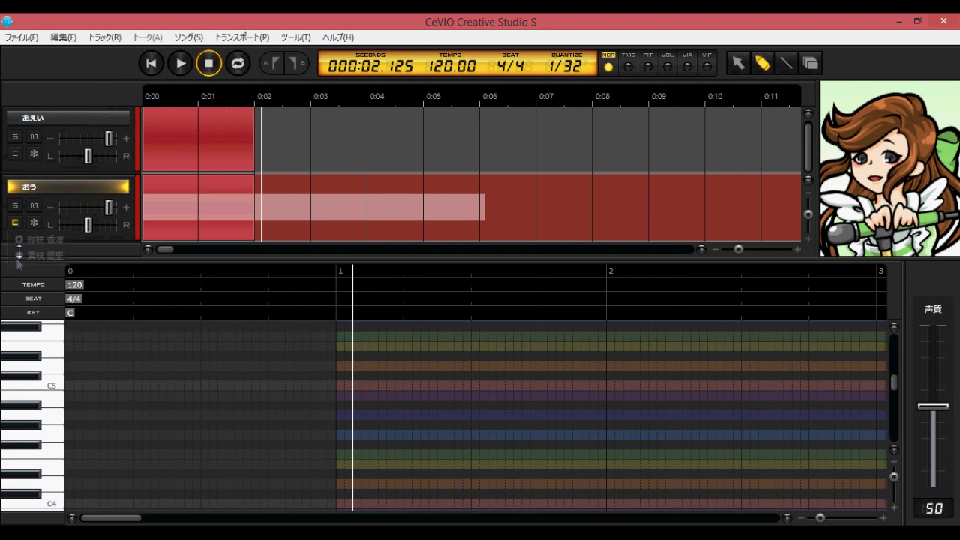
{"action": "left_click", "coordinate": [15, 224]}
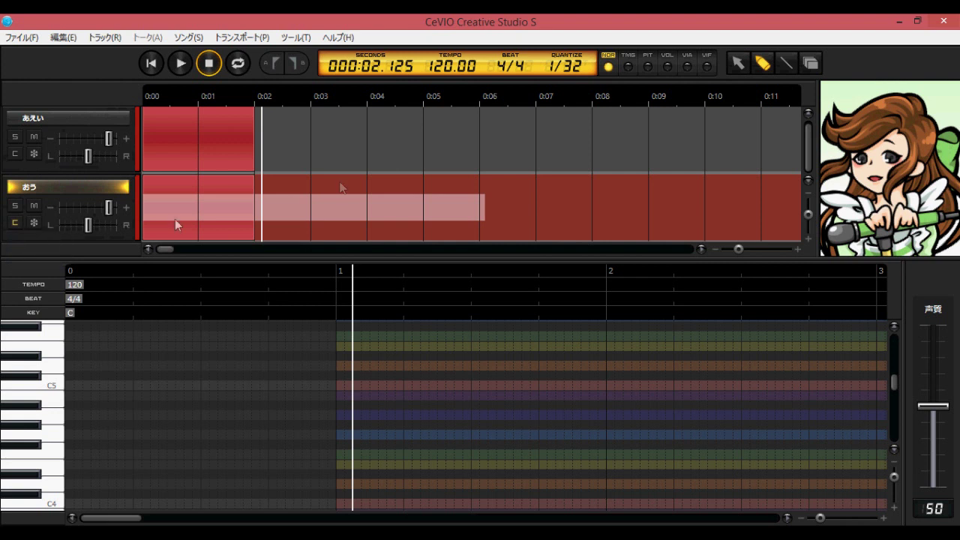
Change the displayed character picture to 黄咲 愛里 in the environment options.
{"action": "right_click", "coordinate": [873, 179]}
{"action": "left_click", "coordinate": [848, 184]}
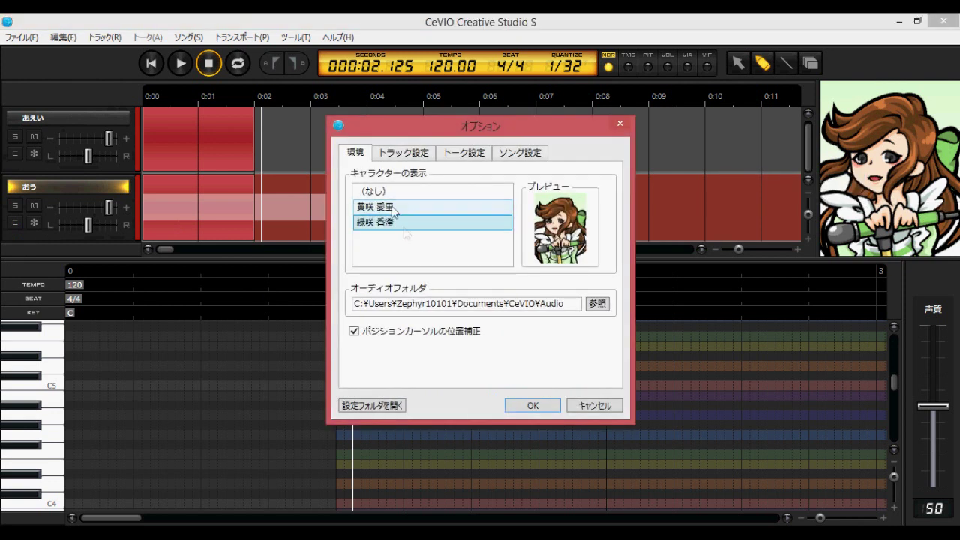
{"action": "left_click", "coordinate": [397, 208]}
{"action": "left_click", "coordinate": [547, 407]}
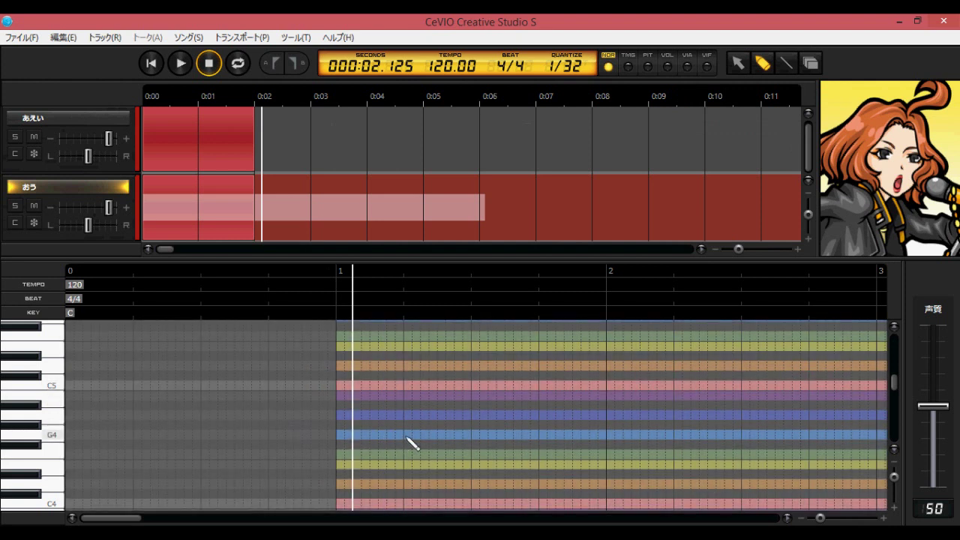
Draw notes G4, G#4 and G4 in measure 1 of the おう track, lengthening the middle note to meet the third.
{"action": "mouse_move", "coordinate": [407, 436]}
{"action": "left_mouse_down"}
{"action": "mouse_move", "coordinate": [528, 424]}
{"action": "mouse_move", "coordinate": [579, 435]}
{"action": "mouse_move", "coordinate": [557, 441]}
{"action": "left_mouse_up"}
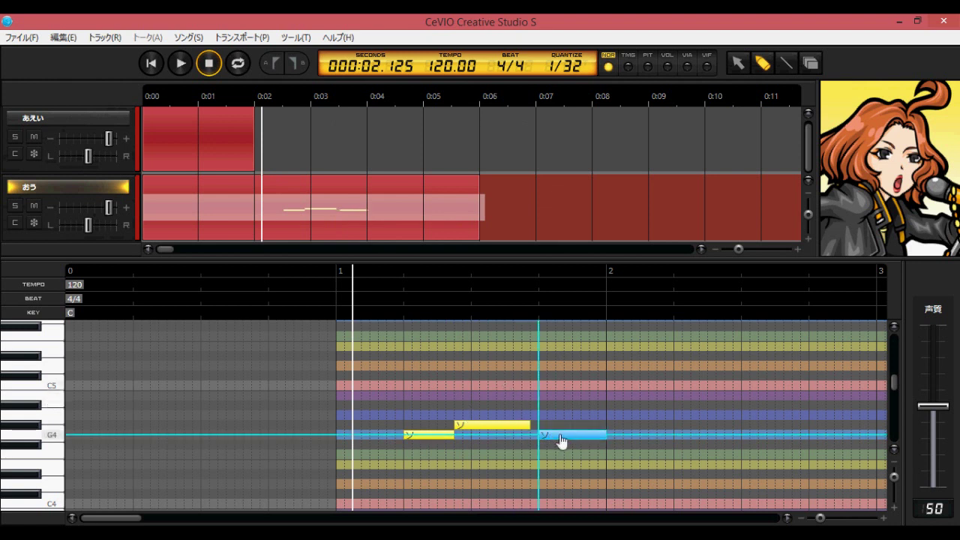
{"action": "left_click_drag", "start_coordinate": [532, 424], "coordinate": [539, 424]}
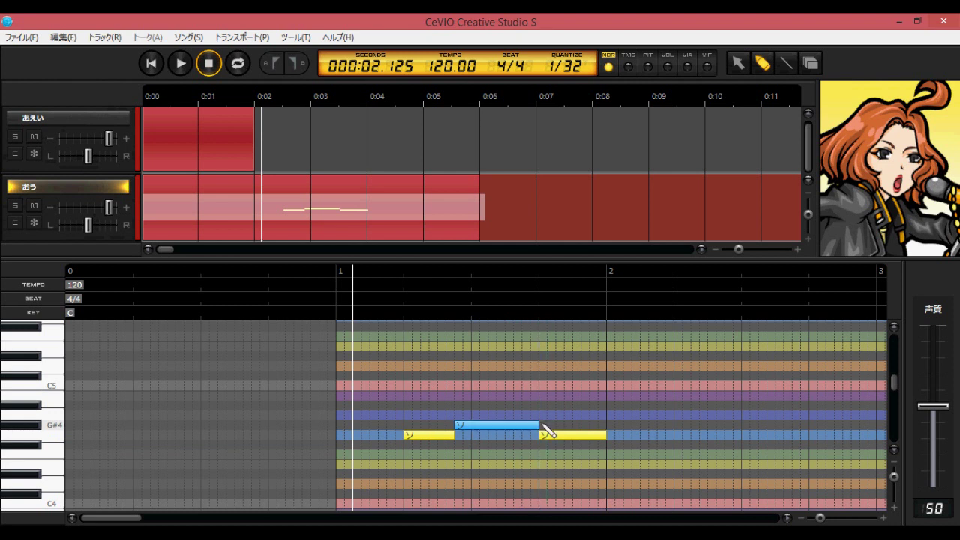
Shift the first note's s phoneme earlier in the timing (TMG) adjustment and reset it.
{"action": "left_click", "coordinate": [627, 64]}
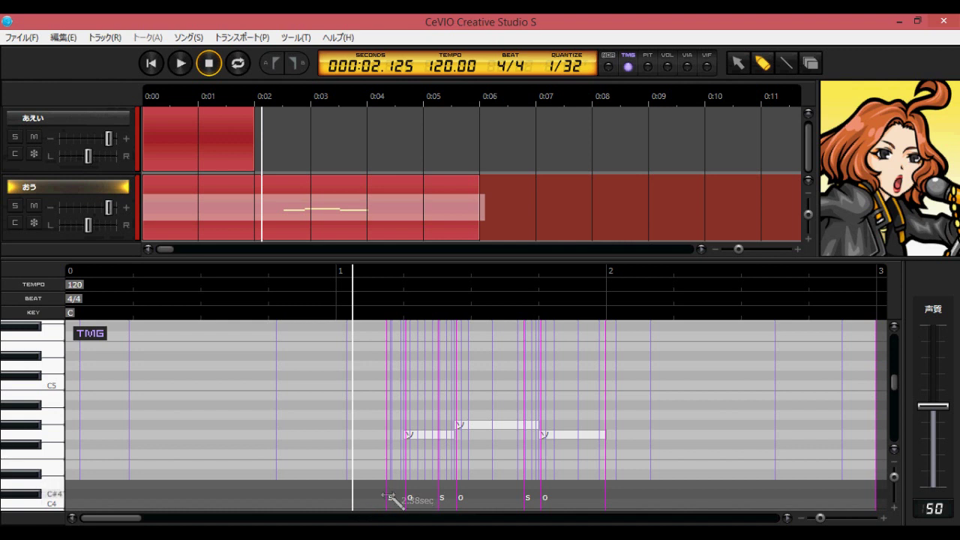
{"action": "left_click_drag", "start_coordinate": [390, 497], "coordinate": [365, 499]}
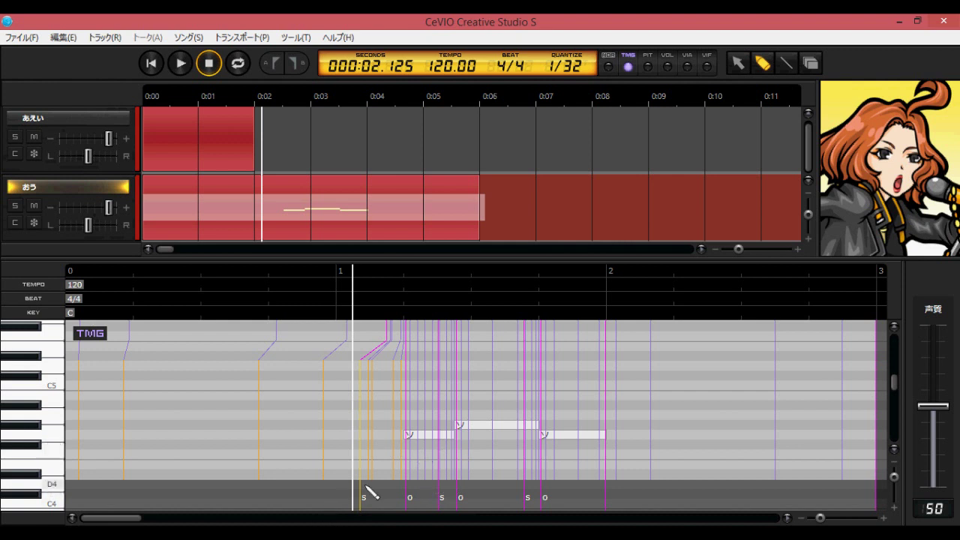
{"action": "left_click", "coordinate": [370, 489]}
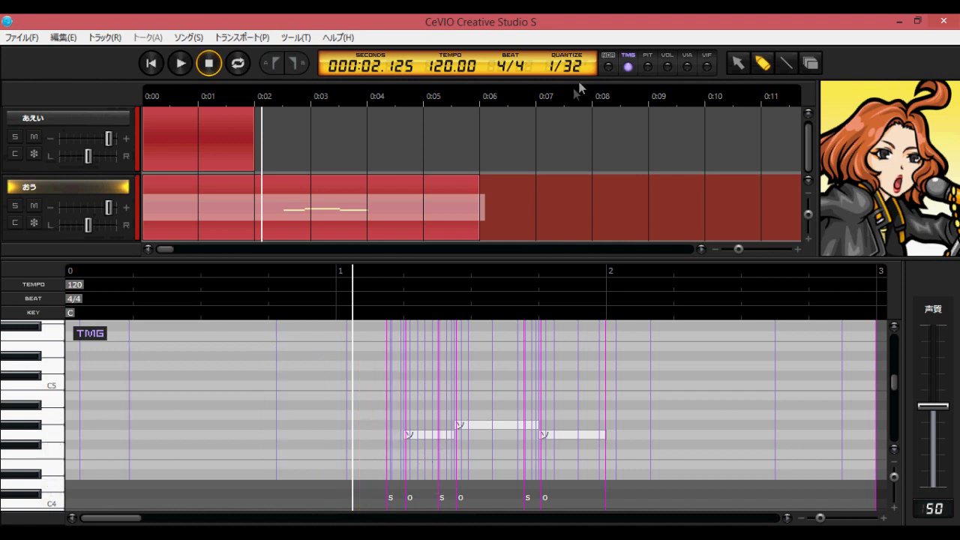
Draw a raised pitch curve at about 500 Hz over the first note and a dip on the second, and erase both edits.
{"action": "left_click", "coordinate": [648, 66]}
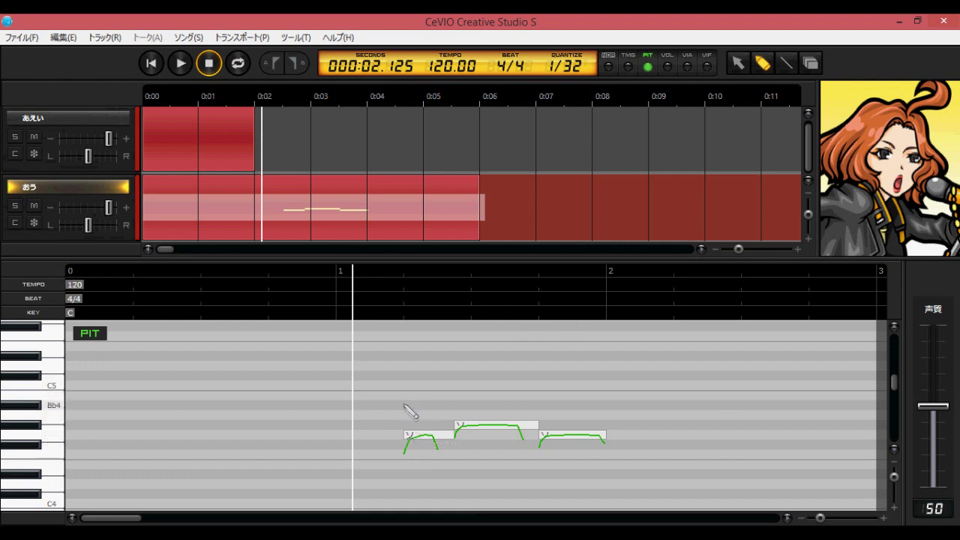
{"action": "left_click_drag", "start_coordinate": [403, 398], "coordinate": [423, 400]}
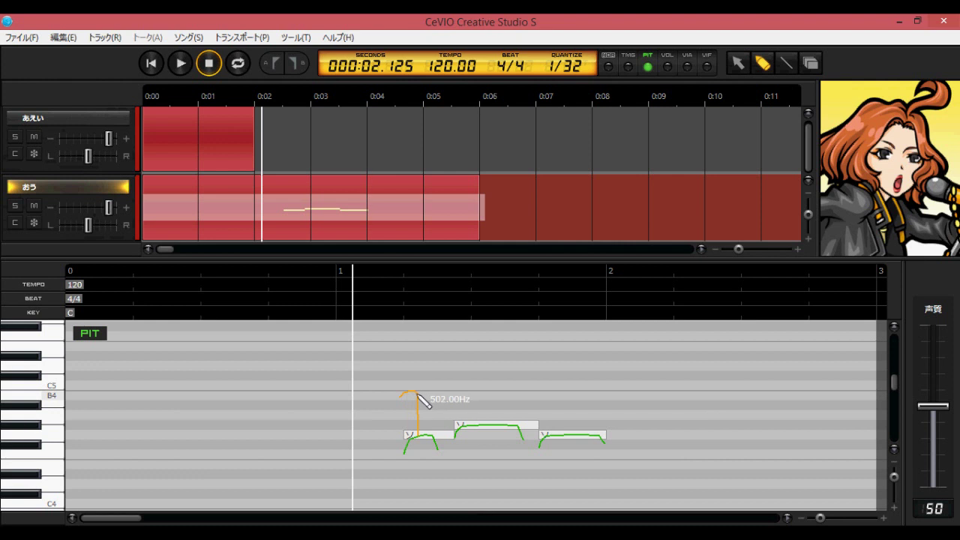
{"action": "left_click_drag", "start_coordinate": [460, 430], "coordinate": [469, 468]}
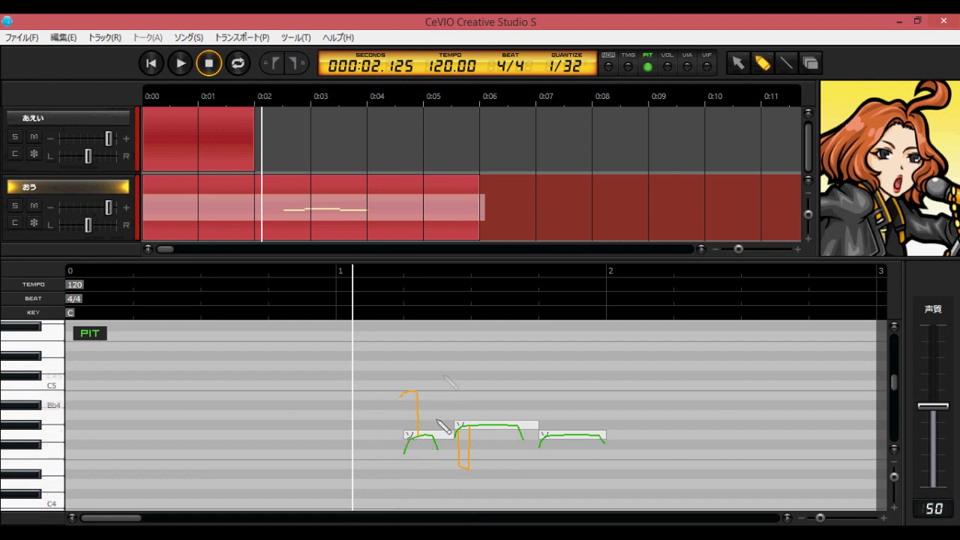
{"action": "left_click_drag", "start_coordinate": [419, 393], "coordinate": [447, 393]}
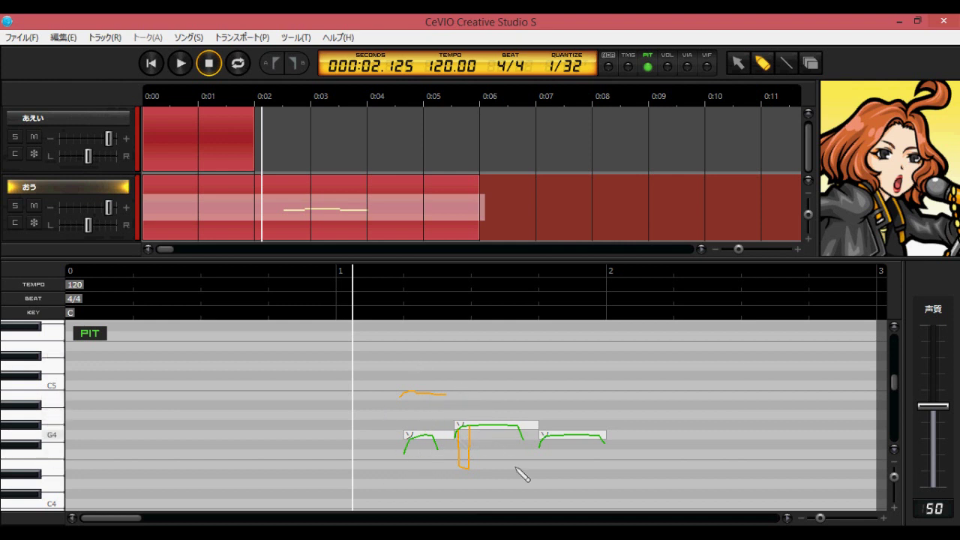
{"action": "left_click", "coordinate": [731, 102]}
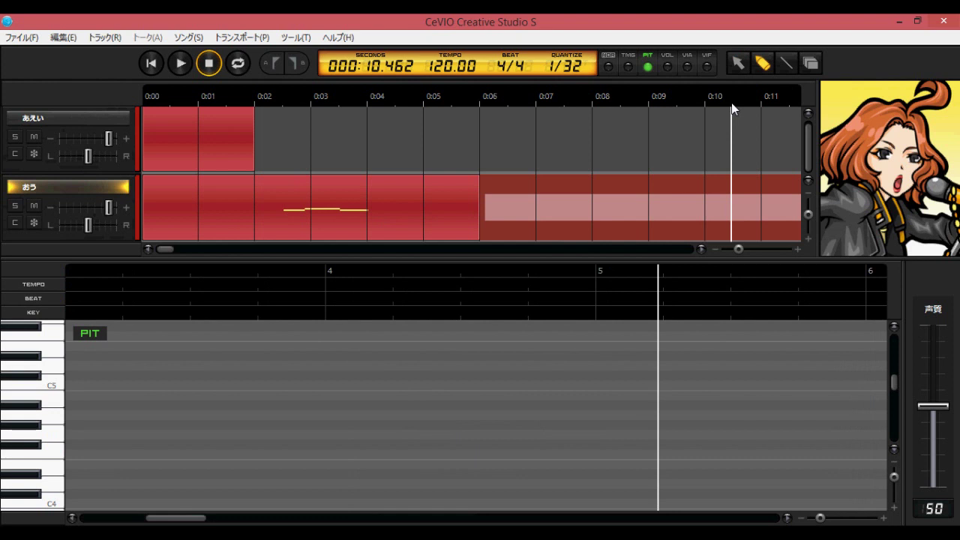
{"action": "left_click", "coordinate": [464, 164]}
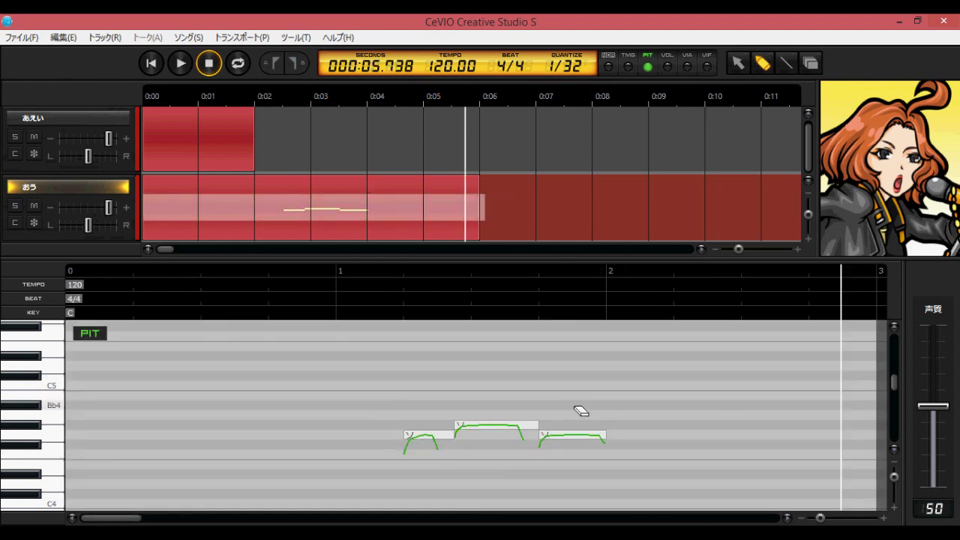
Try redrawing the volume (VOL) curve across the three notes and adjusting the voice quality (声質) slider.
{"action": "left_click", "coordinate": [666, 67]}
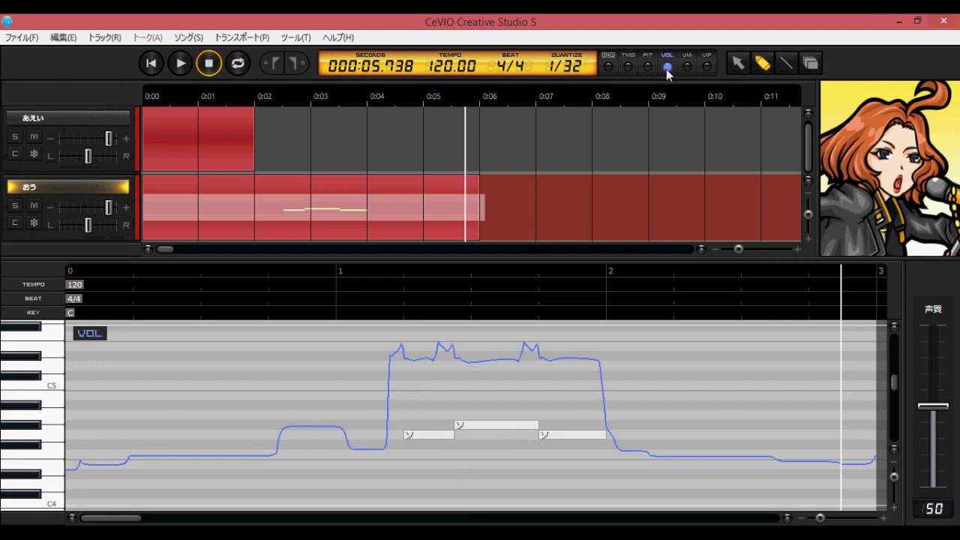
{"action": "left_click_drag", "start_coordinate": [395, 348], "coordinate": [600, 359]}
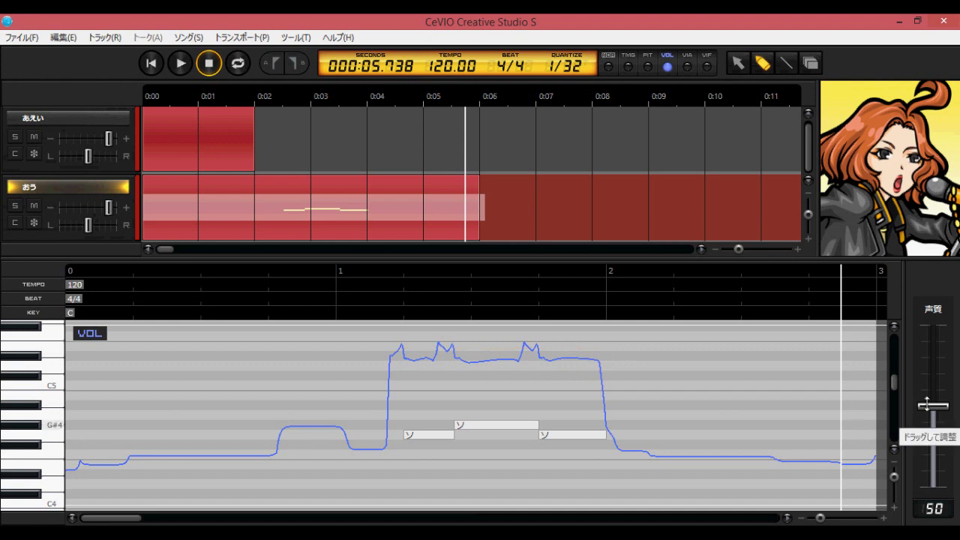
{"action": "mouse_move", "coordinate": [931, 404]}
{"action": "left_mouse_down"}
{"action": "mouse_move", "coordinate": [933, 330]}
{"action": "mouse_move", "coordinate": [950, 380]}
{"action": "mouse_move", "coordinate": [944, 423]}
{"action": "mouse_move", "coordinate": [942, 397]}
{"action": "mouse_move", "coordinate": [934, 403]}
{"action": "left_mouse_up"}
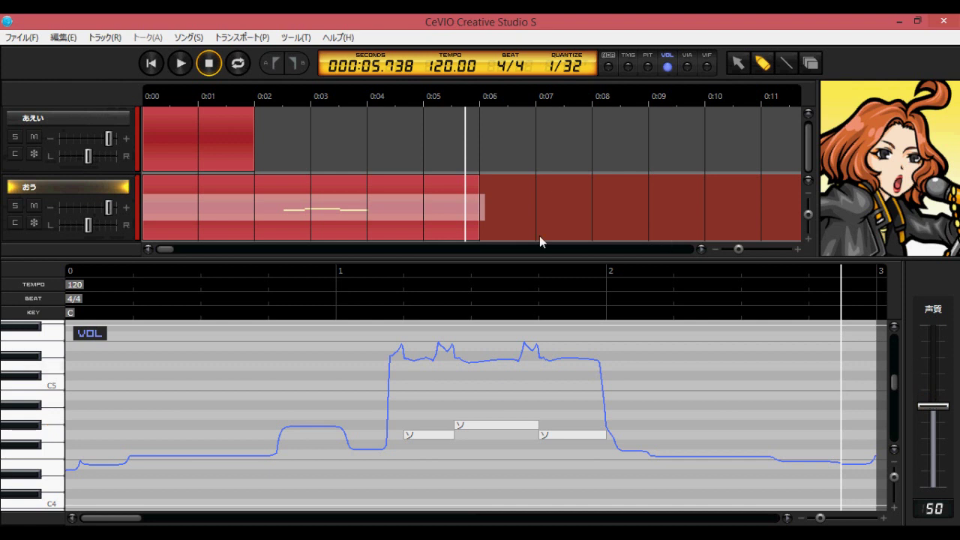
Examine the vibrato amplitude (VIA) and vibrato frequency (VIF) curves together, and return to the amplitude curve alone.
{"action": "left_click", "coordinate": [687, 67]}
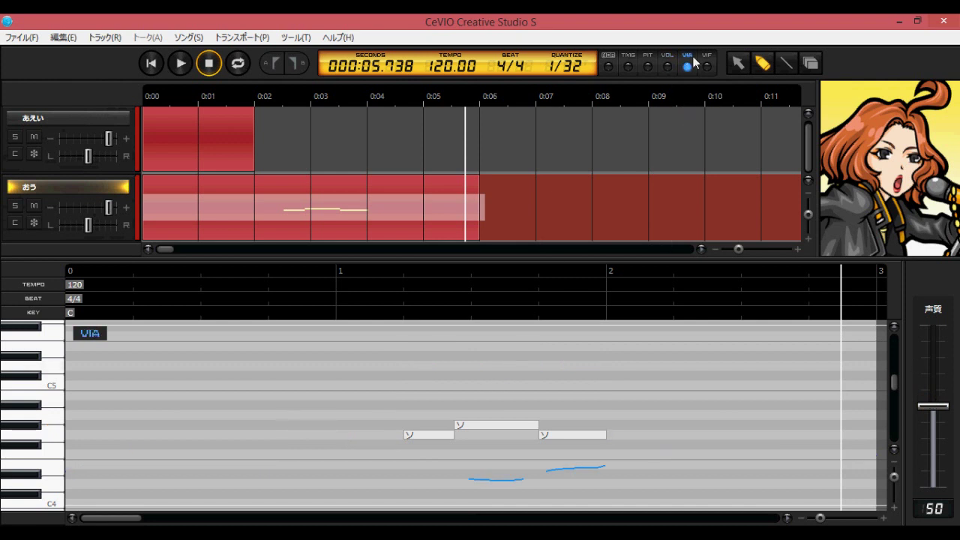
{"action": "left_click", "coordinate": [707, 66]}
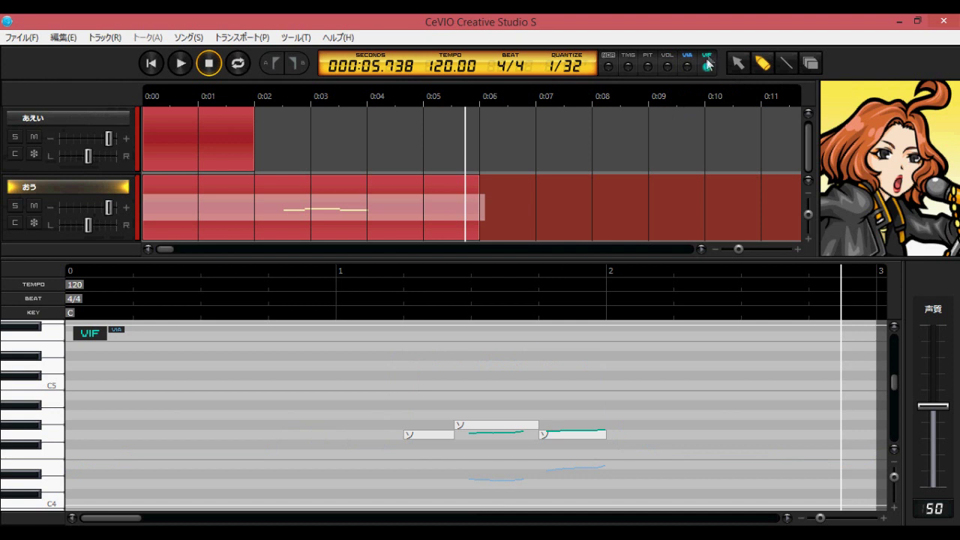
{"action": "left_click", "coordinate": [703, 68]}
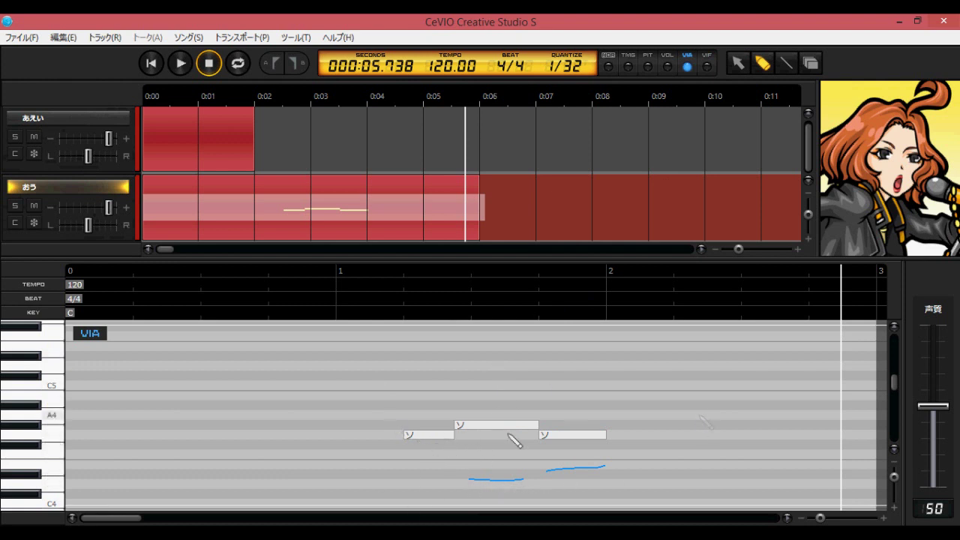
Draw a slightly wavy vibrato amplitude (VIA) curve with the pencil beneath the second note, above its existing curve.
{"action": "left_click", "coordinate": [809, 65]}
{"action": "left_click", "coordinate": [762, 63]}
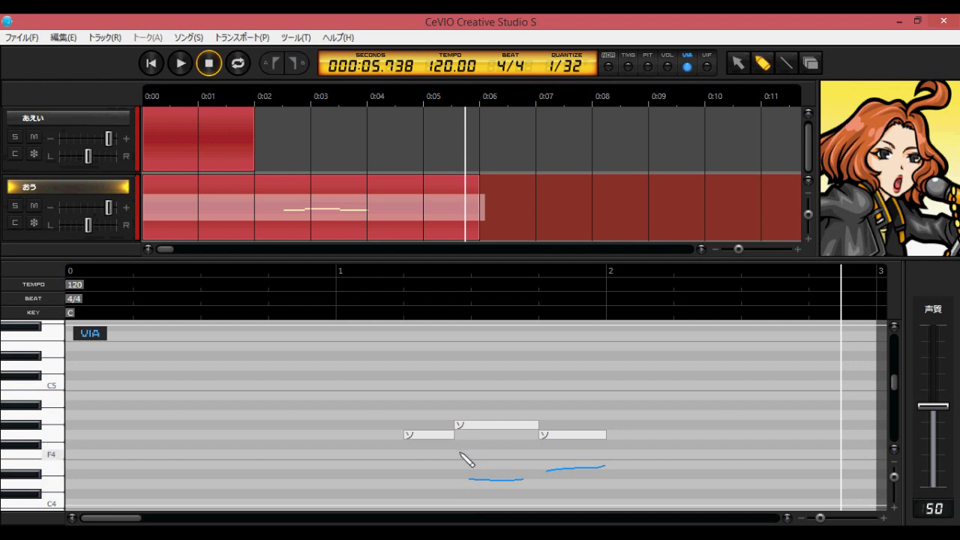
{"action": "mouse_move", "coordinate": [458, 455]}
{"action": "left_mouse_down"}
{"action": "mouse_move", "coordinate": [531, 453]}
{"action": "mouse_move", "coordinate": [482, 455]}
{"action": "mouse_move", "coordinate": [501, 441]}
{"action": "mouse_move", "coordinate": [516, 451]}
{"action": "mouse_move", "coordinate": [482, 454]}
{"action": "mouse_move", "coordinate": [530, 452]}
{"action": "left_mouse_up"}
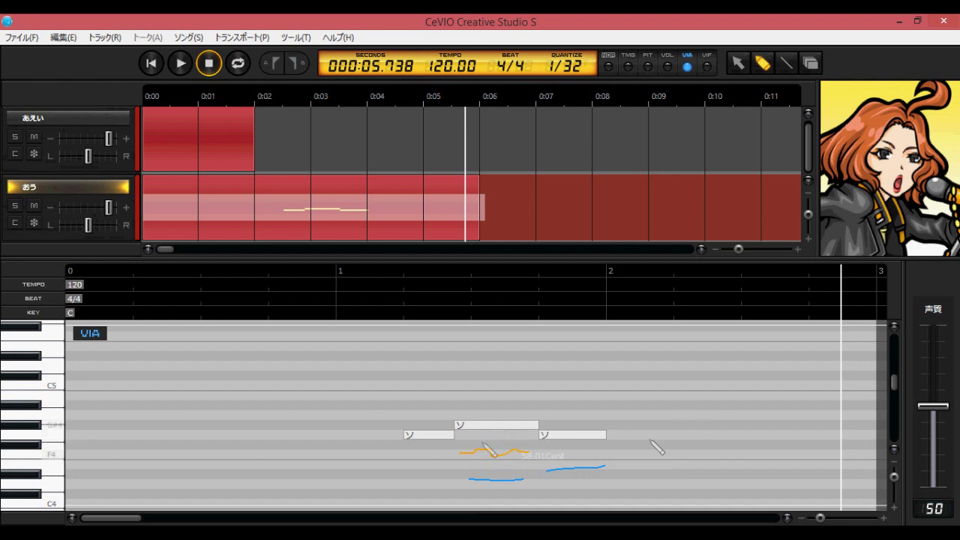
Draw a steeply rising vibrato frequency (VIF) curve across the second note, starting at about 5.2 Hz.
{"action": "left_click", "coordinate": [706, 68]}
{"action": "left_click_drag", "start_coordinate": [487, 432], "coordinate": [471, 435]}
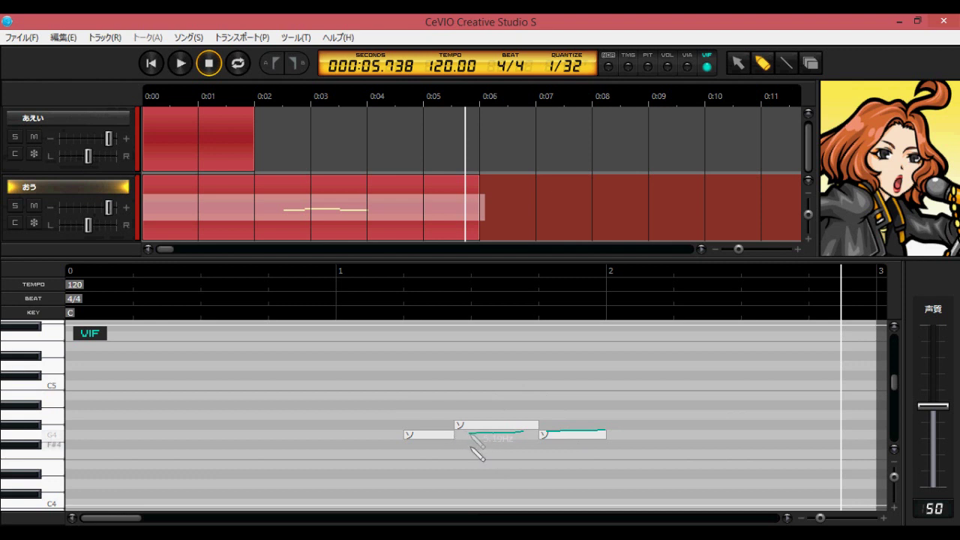
{"action": "left_click_drag", "start_coordinate": [472, 437], "coordinate": [474, 439]}
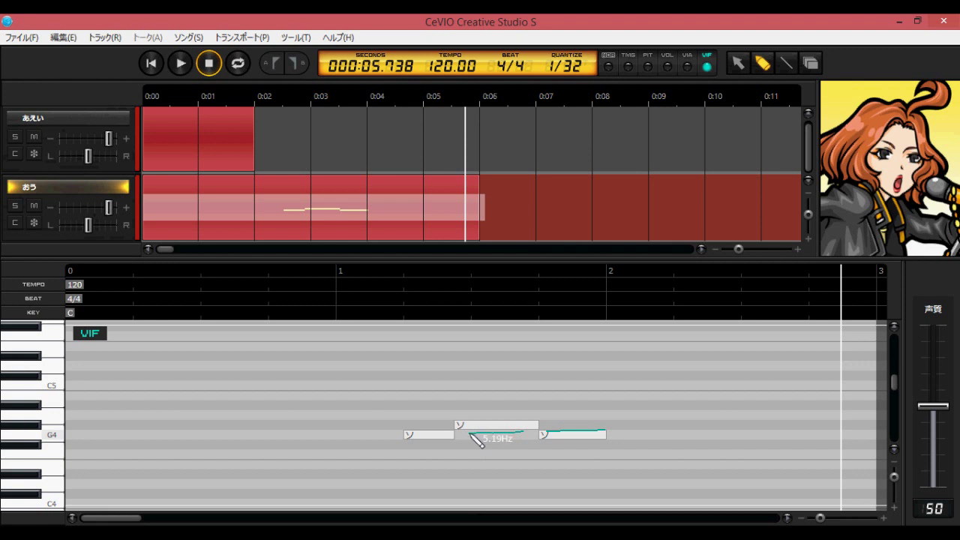
{"action": "left_click_drag", "start_coordinate": [469, 434], "coordinate": [533, 379]}
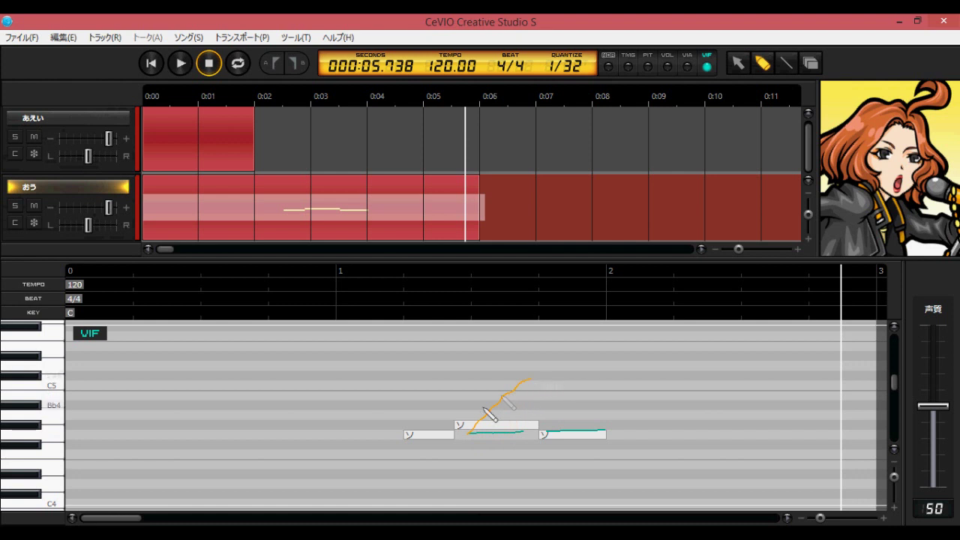
{"action": "left_click_drag", "start_coordinate": [471, 437], "coordinate": [536, 324]}
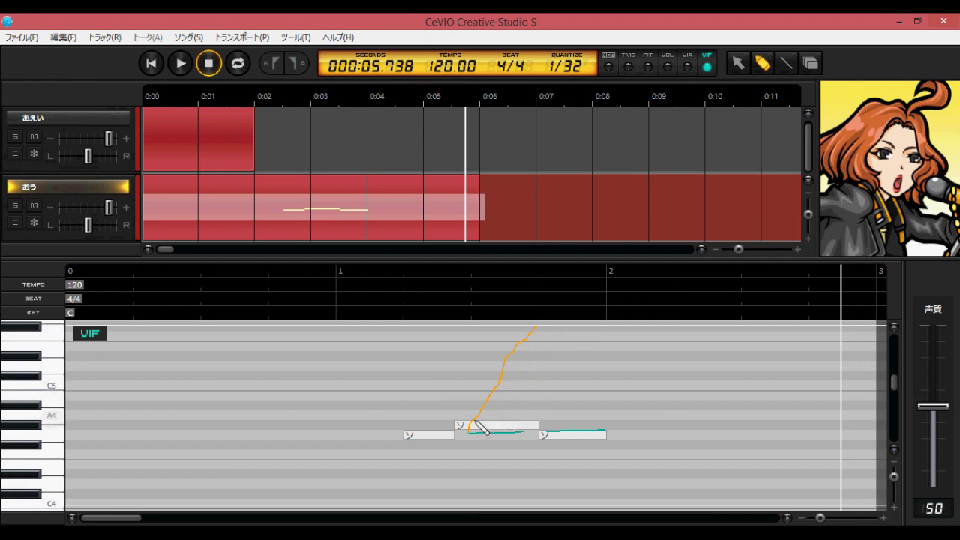
Try redrawing the vibrato frequency (VIF) curve across the second note, ending with a nearly flat stroke.
{"action": "mouse_move", "coordinate": [480, 425]}
{"action": "left_mouse_down"}
{"action": "mouse_move", "coordinate": [525, 412]}
{"action": "mouse_move", "coordinate": [543, 393]}
{"action": "mouse_move", "coordinate": [550, 404]}
{"action": "left_mouse_up"}
{"action": "mouse_move", "coordinate": [470, 432]}
{"action": "left_mouse_down"}
{"action": "mouse_move", "coordinate": [513, 417]}
{"action": "mouse_move", "coordinate": [553, 420]}
{"action": "mouse_move", "coordinate": [534, 416]}
{"action": "mouse_move", "coordinate": [554, 432]}
{"action": "left_mouse_up"}
Look at the beat setting's confirmation dialog and the tempo properties, leaving both settings as they are.
{"action": "left_click", "coordinate": [510, 65]}
{"action": "left_click", "coordinate": [638, 236]}
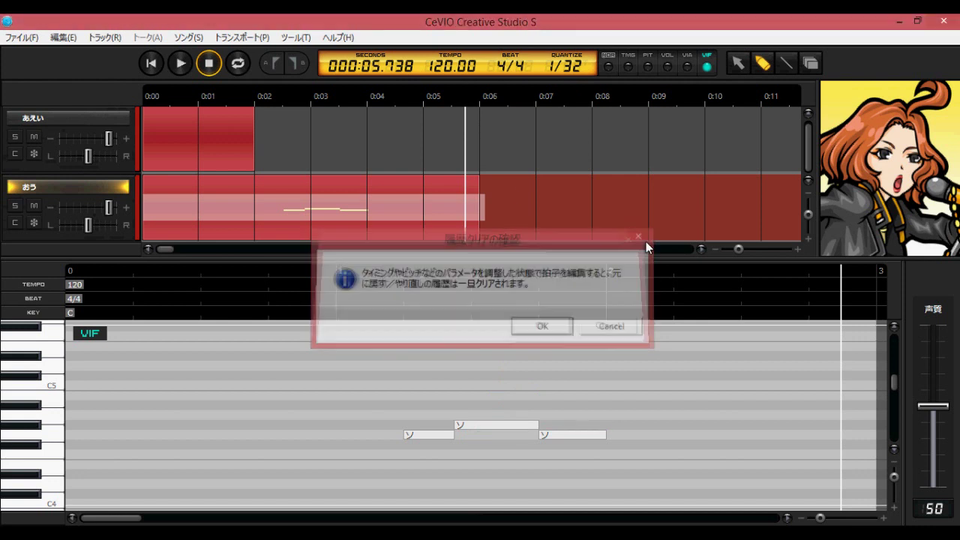
{"action": "left_click", "coordinate": [547, 326]}
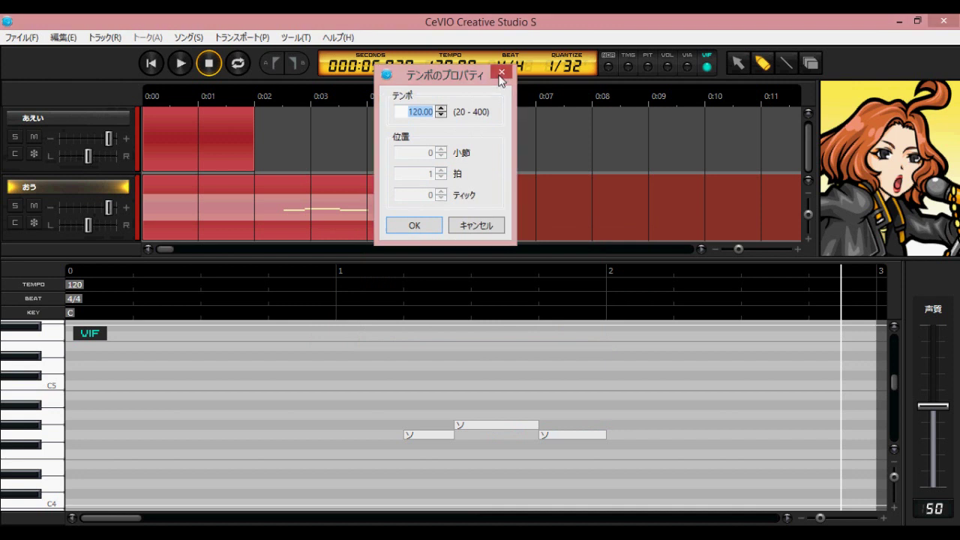
{"action": "left_click", "coordinate": [501, 72]}
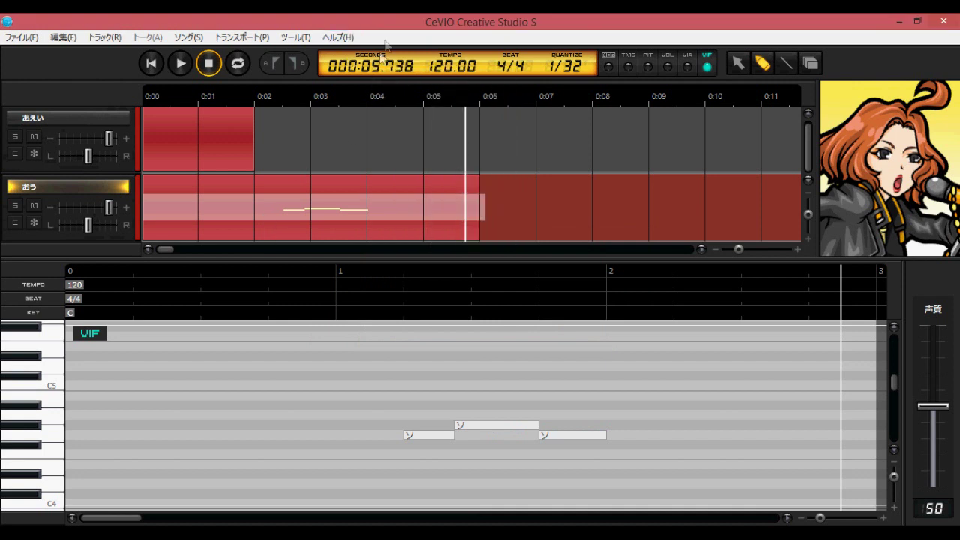
Play the song from 1.75 s, and select the あえい track with the playhead placed at 3.675 s.
{"action": "left_click", "coordinate": [302, 270]}
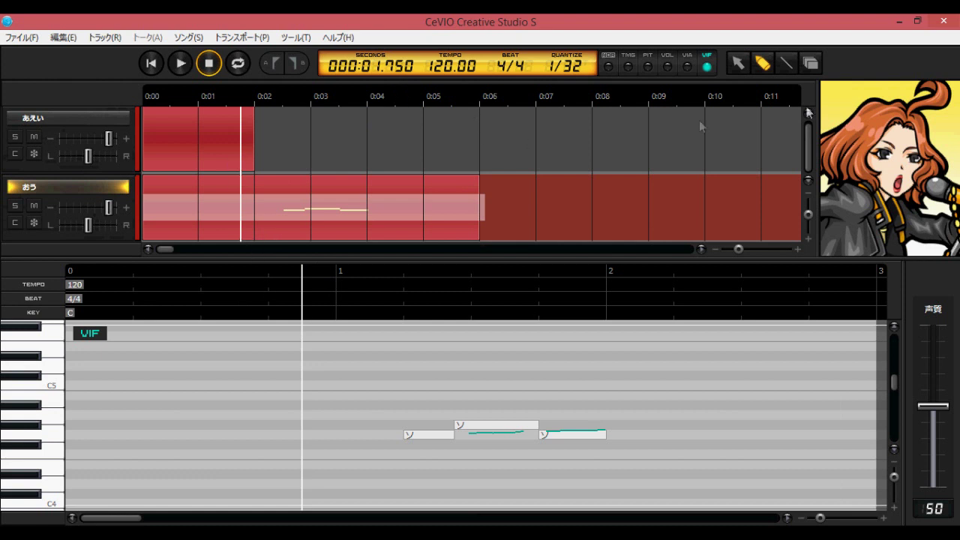
{"action": "key", "text": "space"}
{"action": "left_click", "coordinate": [434, 108]}
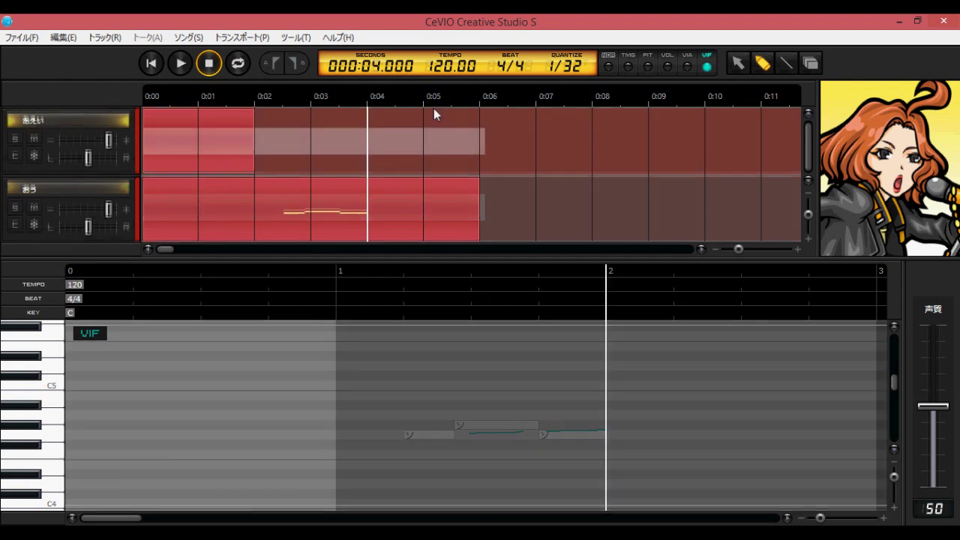
{"action": "left_click_drag", "start_coordinate": [525, 101], "coordinate": [351, 107]}
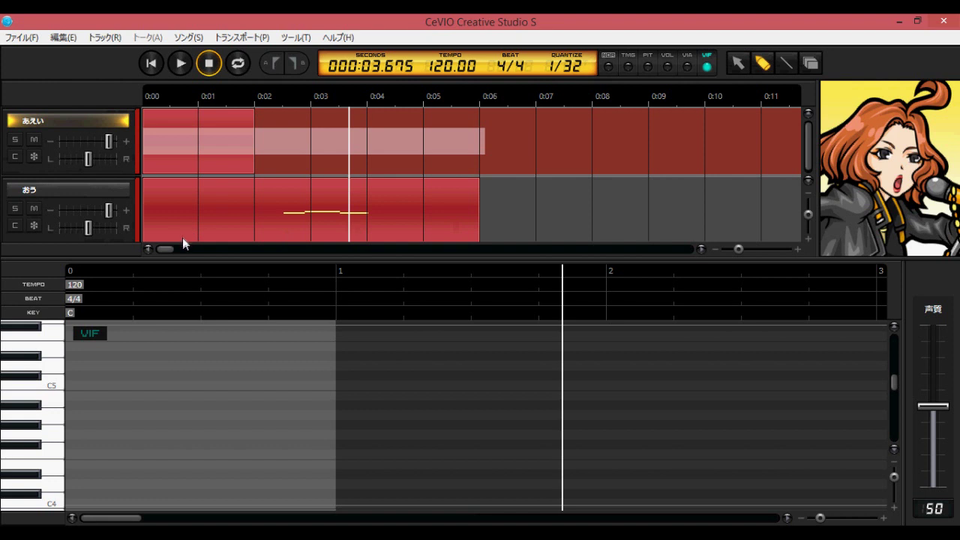
Move the playhead far along the song to the start of measure 31, at 1:02.000.
{"action": "left_click_drag", "start_coordinate": [183, 242], "coordinate": [398, 201]}
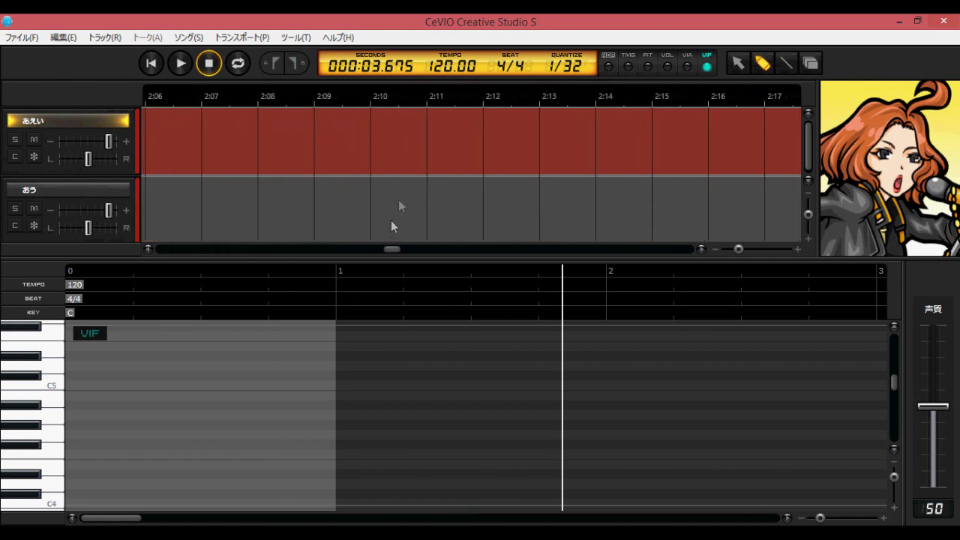
{"action": "left_click", "coordinate": [494, 110]}
{"action": "left_click", "coordinate": [345, 280]}
{"action": "left_click", "coordinate": [347, 276]}
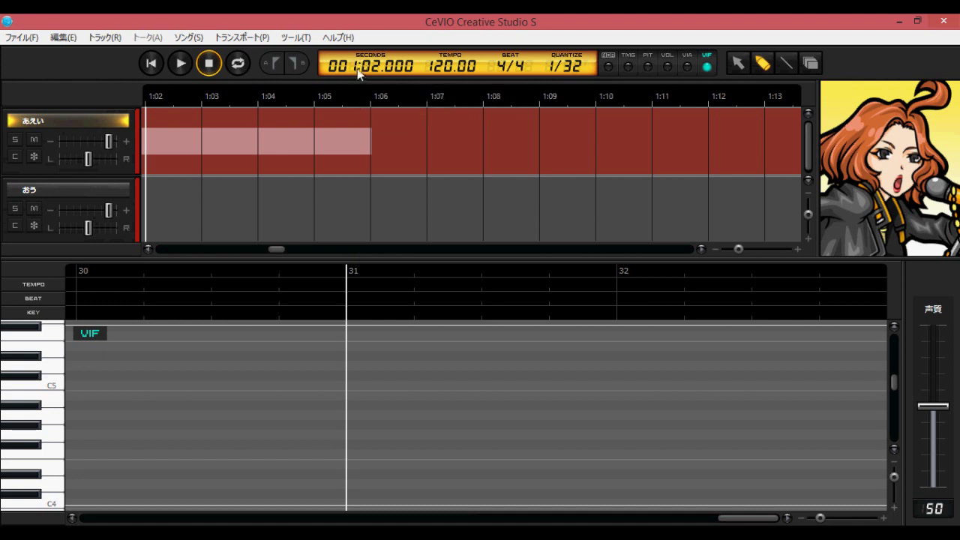
Check the quantize options and the pitch (PIT) view, ending in note editing mode (NOR).
{"action": "left_click", "coordinate": [572, 68]}
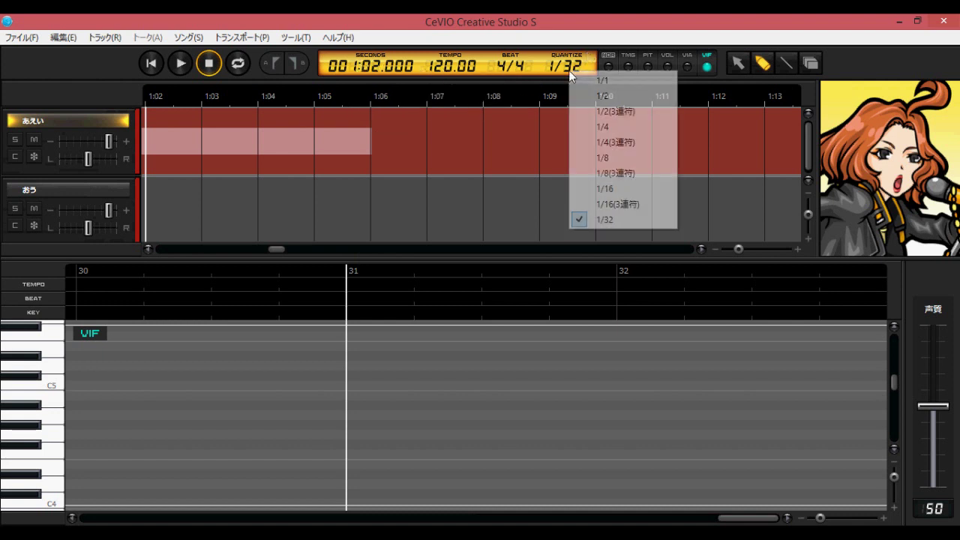
{"action": "left_click", "coordinate": [609, 68]}
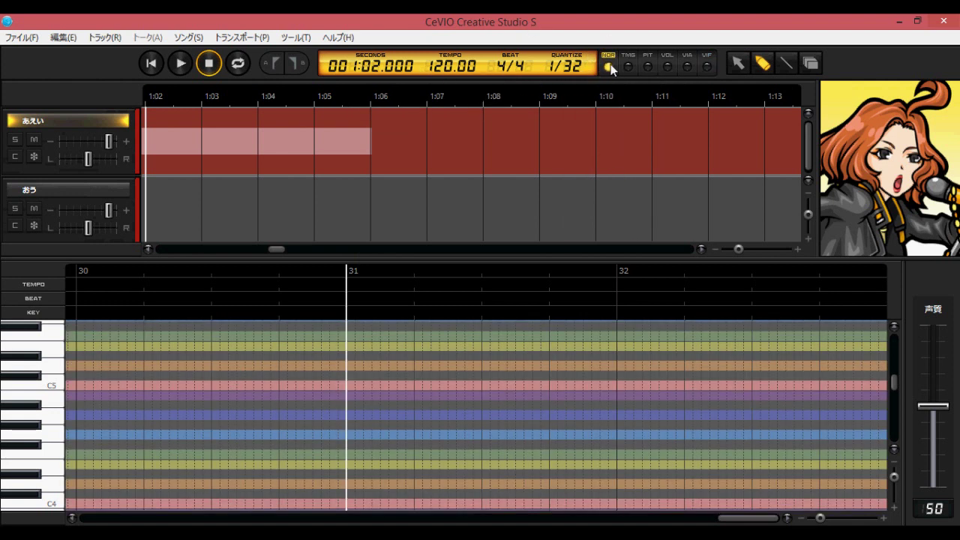
{"action": "left_click", "coordinate": [648, 66]}
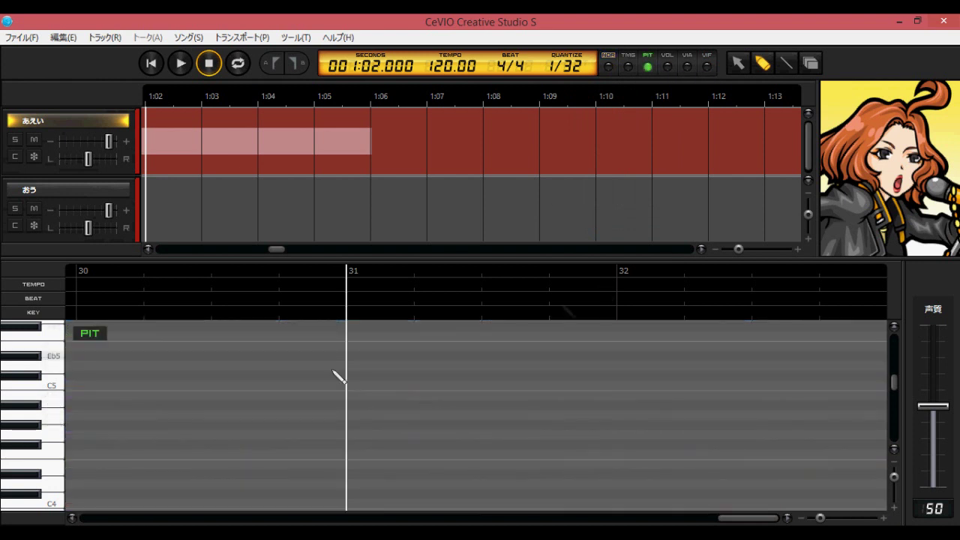
{"action": "left_click", "coordinate": [608, 66]}
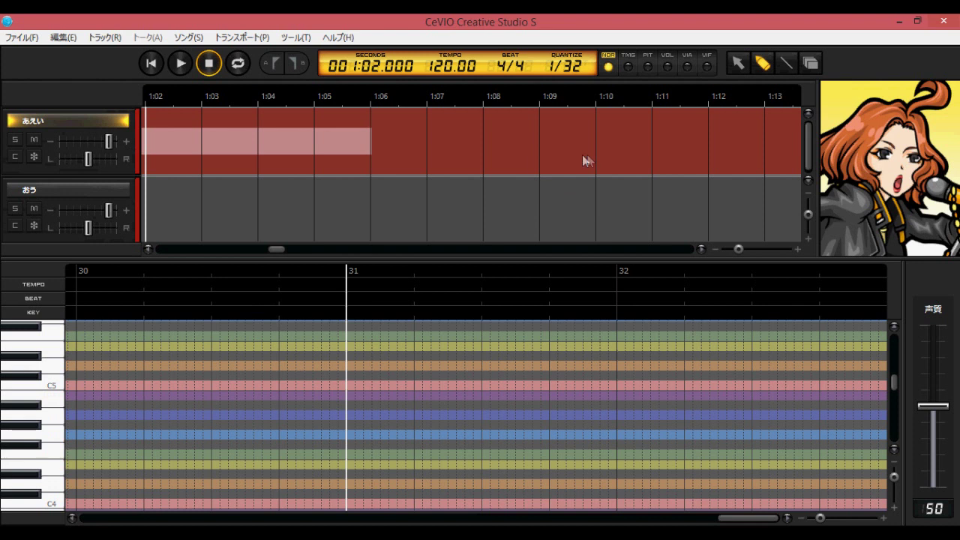
Try placing a 1/32 note on A4 at the second beat of measure 31, and undo it.
{"action": "left_click", "coordinate": [562, 66]}
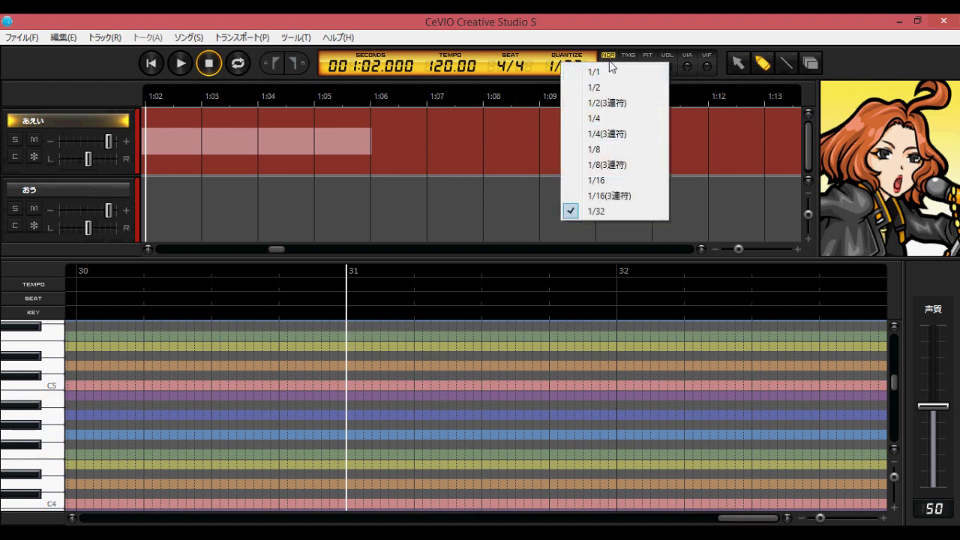
{"action": "left_click", "coordinate": [453, 405]}
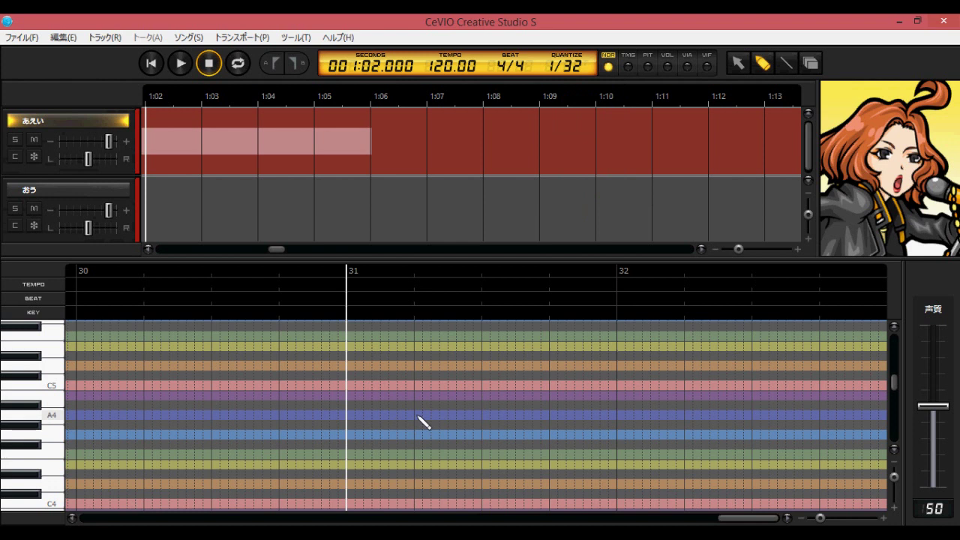
{"action": "left_click", "coordinate": [423, 417]}
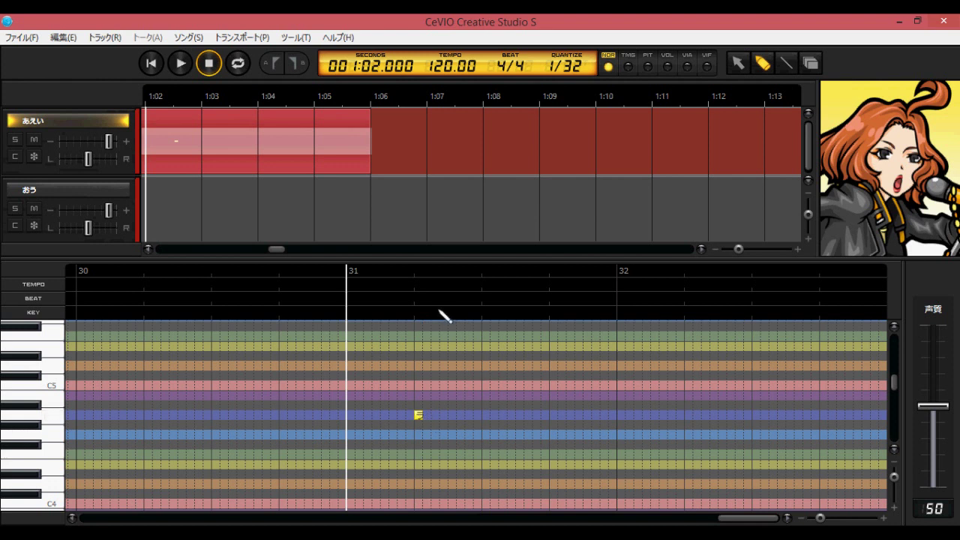
{"action": "key", "text": "ctrl+z"}
Try the quantize values 1/4 and 1/8 on the note grid, and return to 1/32.
{"action": "left_click", "coordinate": [564, 68]}
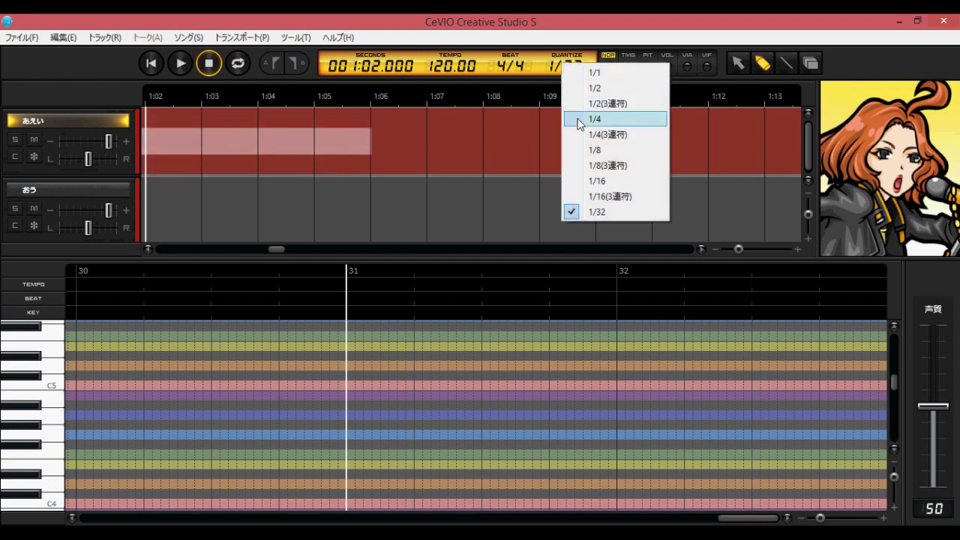
{"action": "left_click", "coordinate": [579, 119]}
{"action": "left_click", "coordinate": [575, 52]}
{"action": "left_click", "coordinate": [593, 158]}
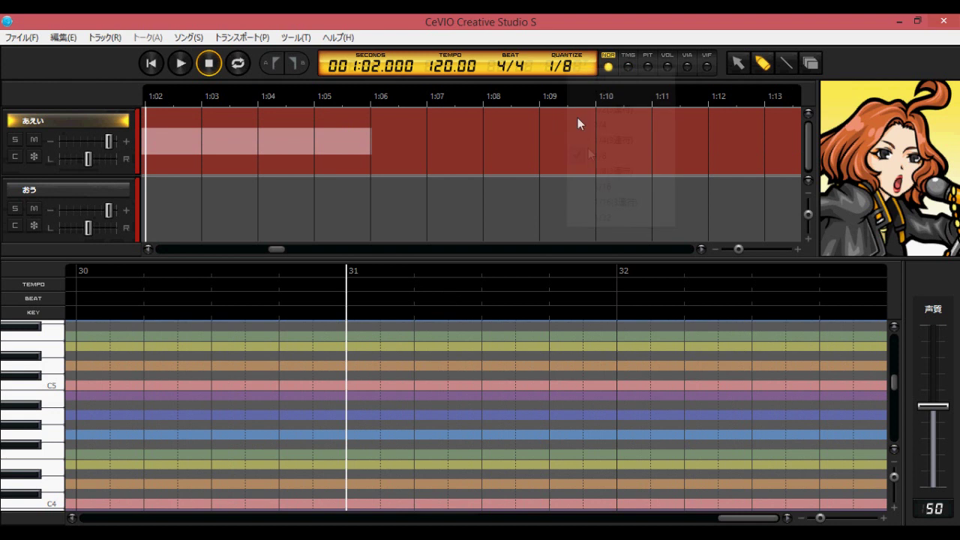
{"action": "left_click", "coordinate": [568, 68]}
{"action": "left_click", "coordinate": [629, 221]}
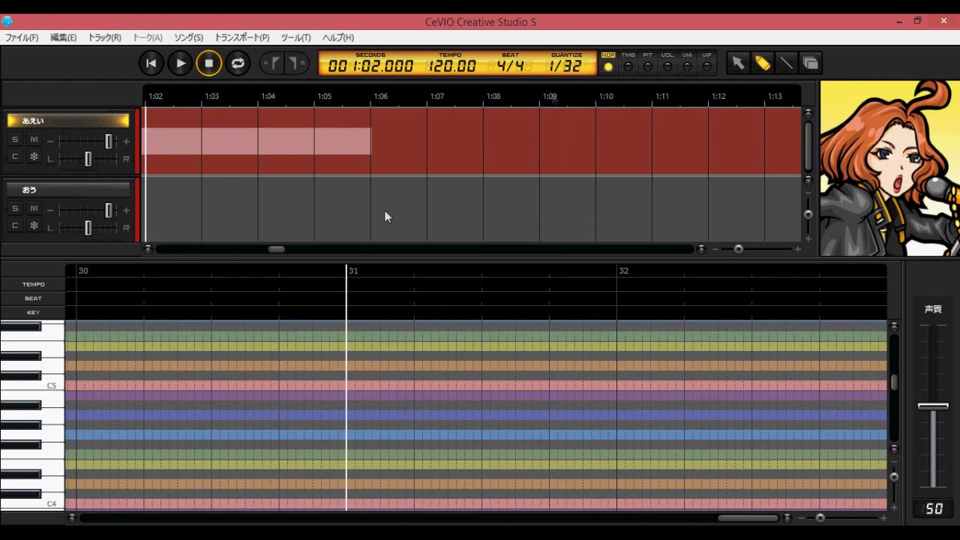
Create a new project without saving the current edits.
{"action": "left_click", "coordinate": [20, 37]}
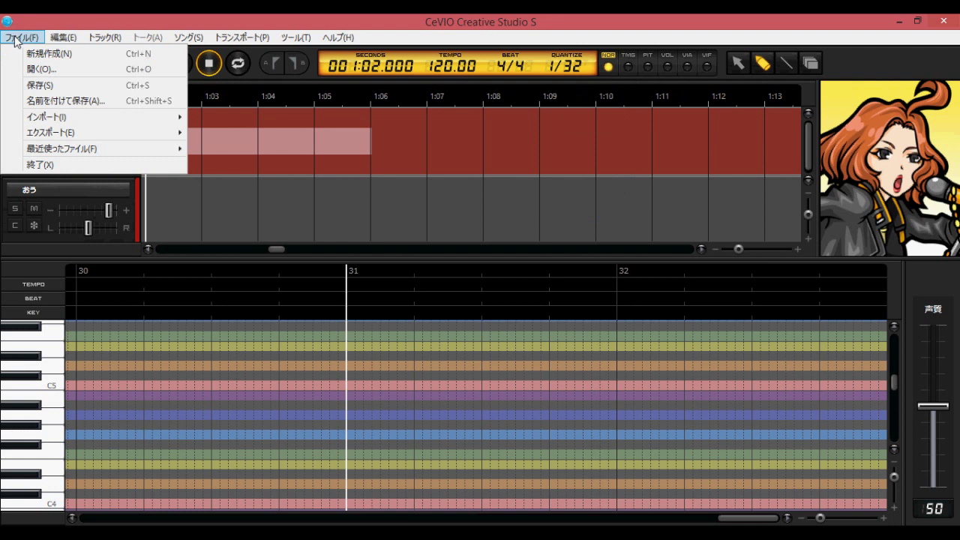
{"action": "left_click", "coordinate": [30, 54]}
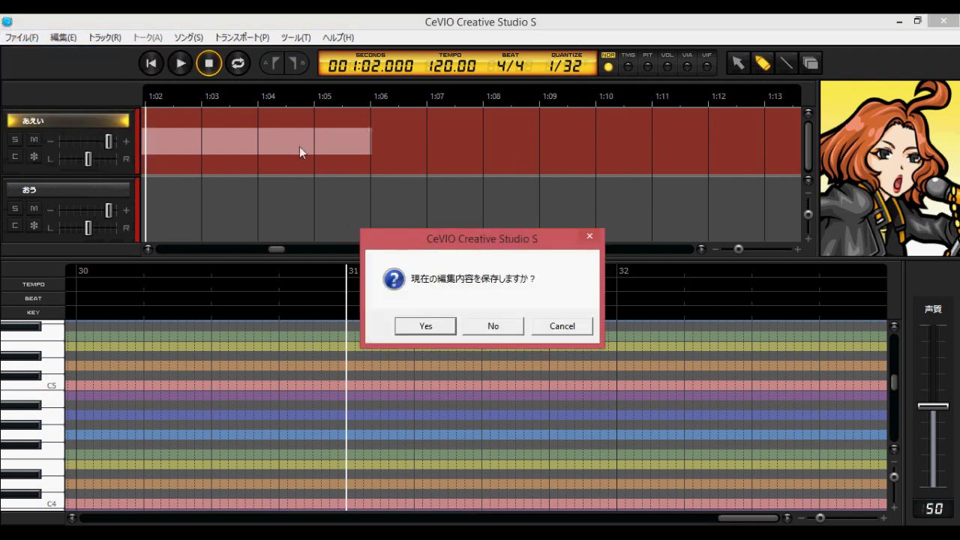
{"action": "left_click", "coordinate": [512, 326]}
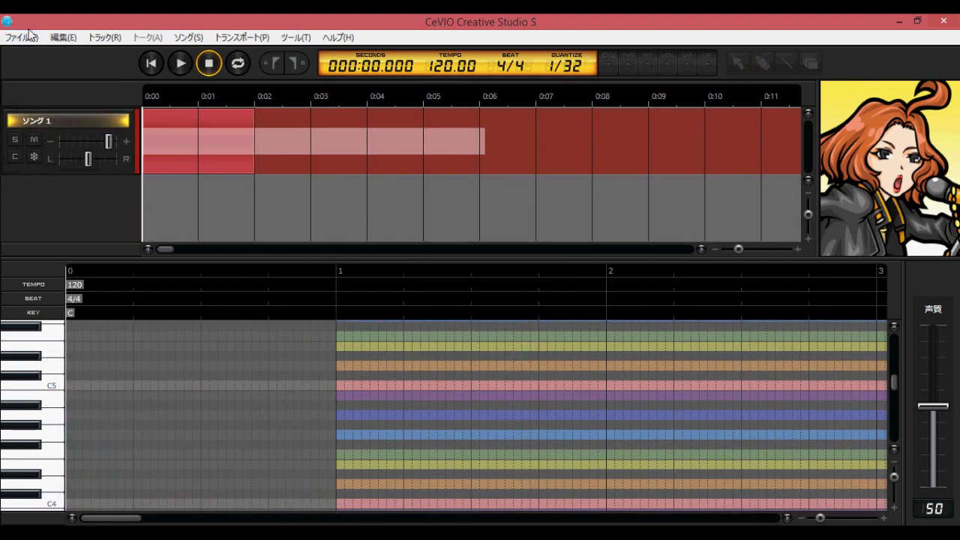
{"action": "left_click", "coordinate": [29, 36]}
{"action": "left_click", "coordinate": [28, 36]}
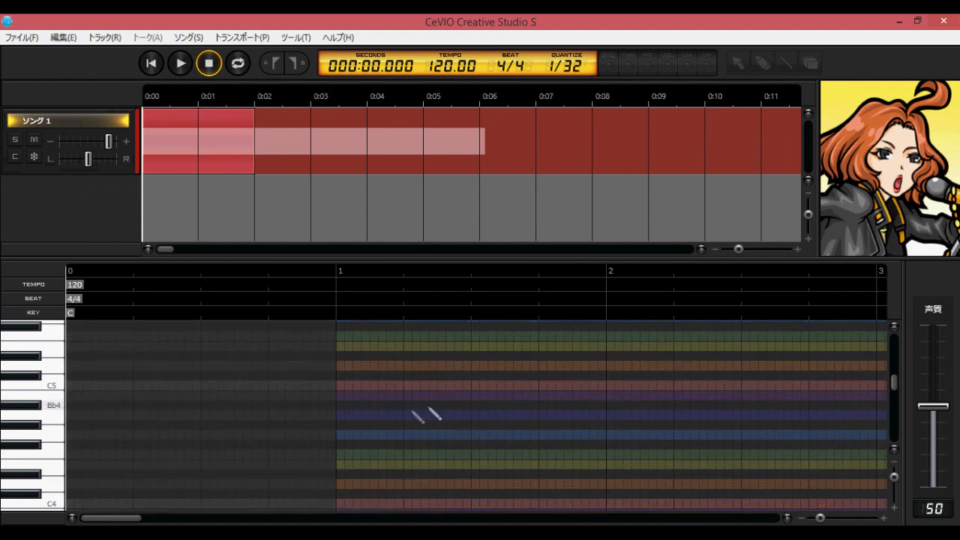
Draw a short note on Bb4 at the second beat of measure 1, and cancel a new-project request at the save question.
{"action": "left_click", "coordinate": [412, 405]}
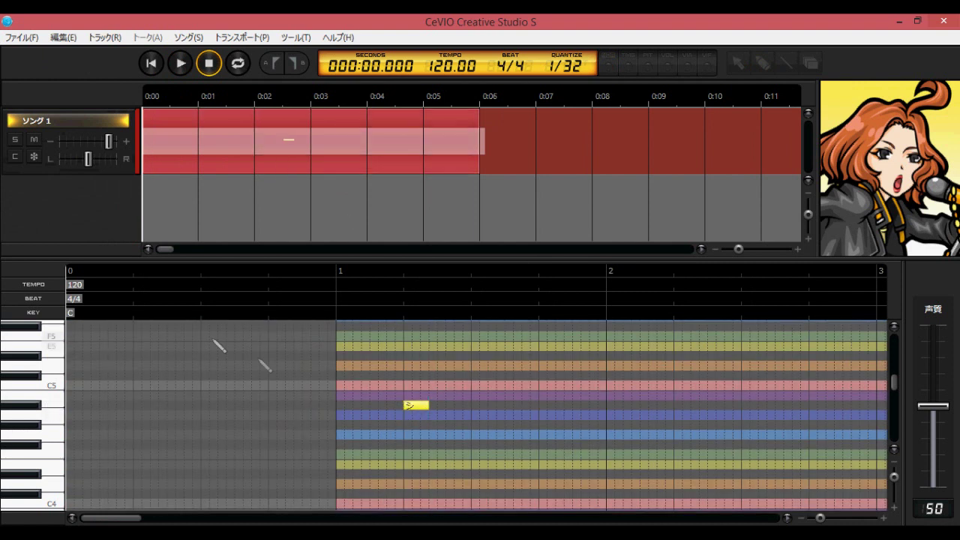
{"action": "left_click", "coordinate": [21, 37]}
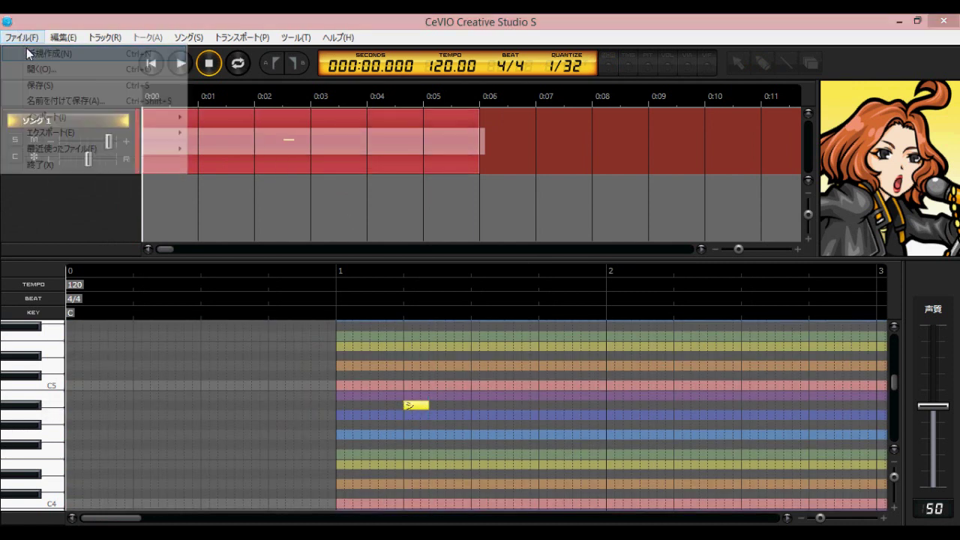
{"action": "left_click", "coordinate": [27, 53]}
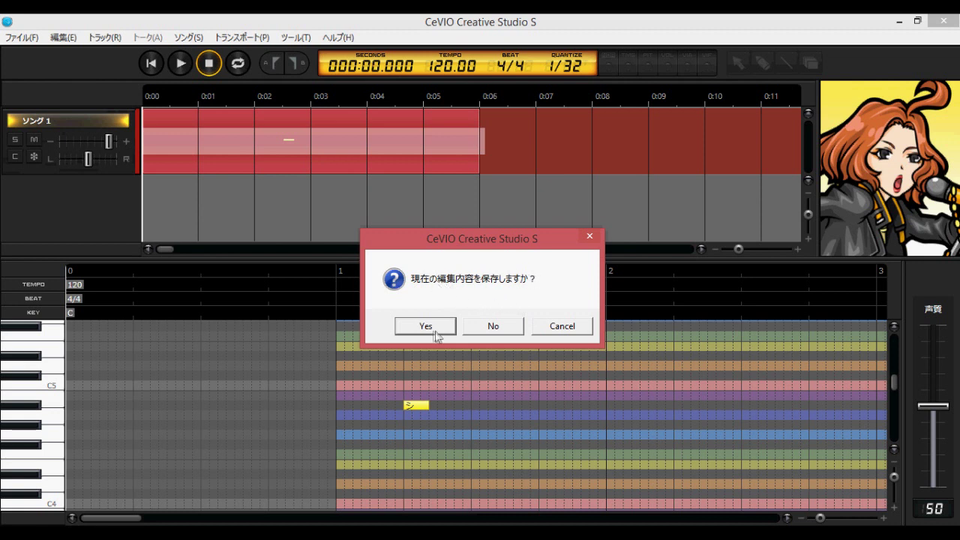
{"action": "left_click", "coordinate": [545, 334]}
Examine the dialog for opening a CCS project file, including its file type choices, and cancel it.
{"action": "left_click", "coordinate": [21, 37]}
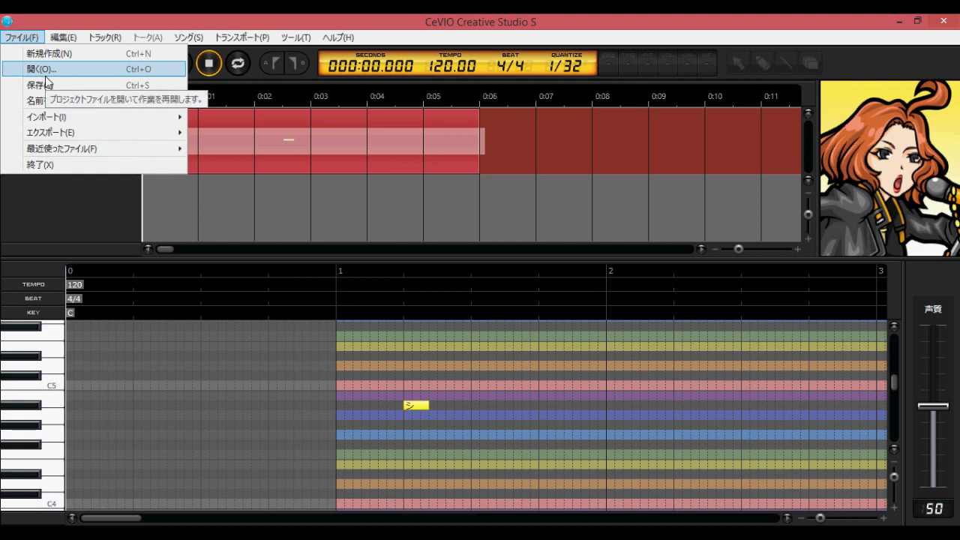
{"action": "left_click", "coordinate": [45, 69]}
{"action": "left_click", "coordinate": [496, 327]}
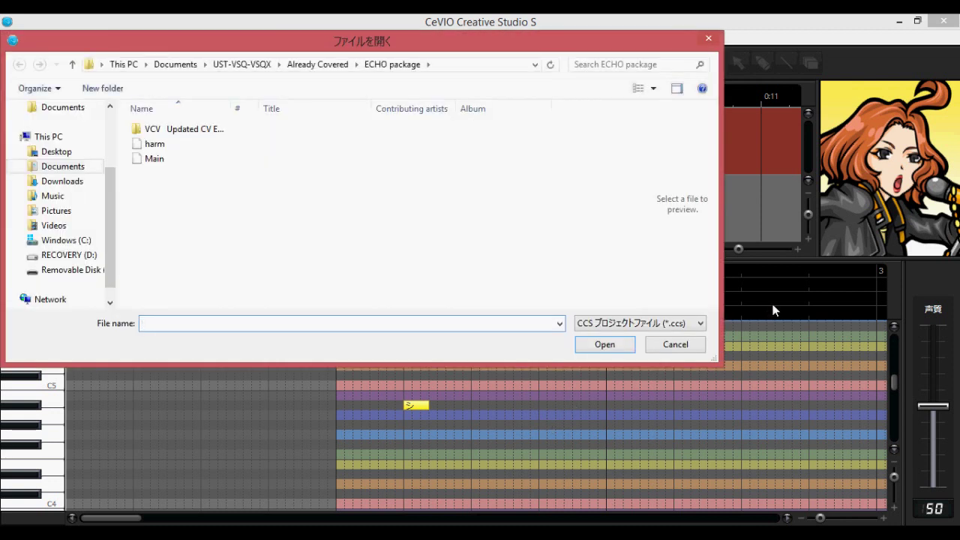
{"action": "left_click", "coordinate": [666, 328]}
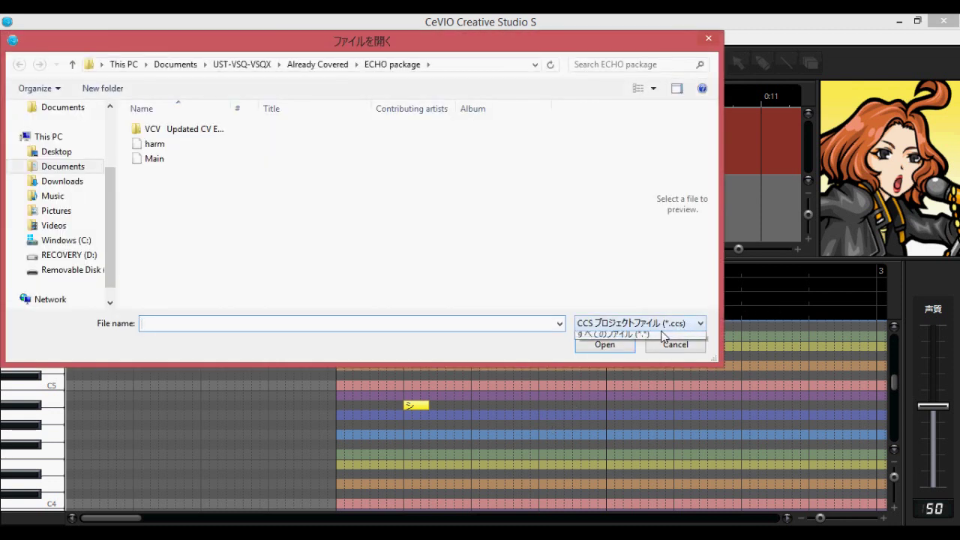
{"action": "left_click", "coordinate": [675, 335]}
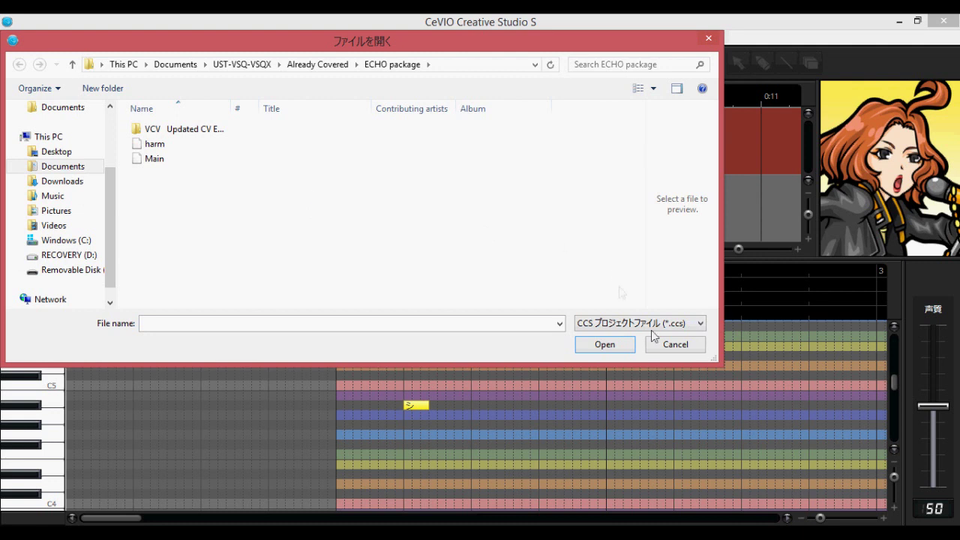
{"action": "left_click", "coordinate": [675, 344]}
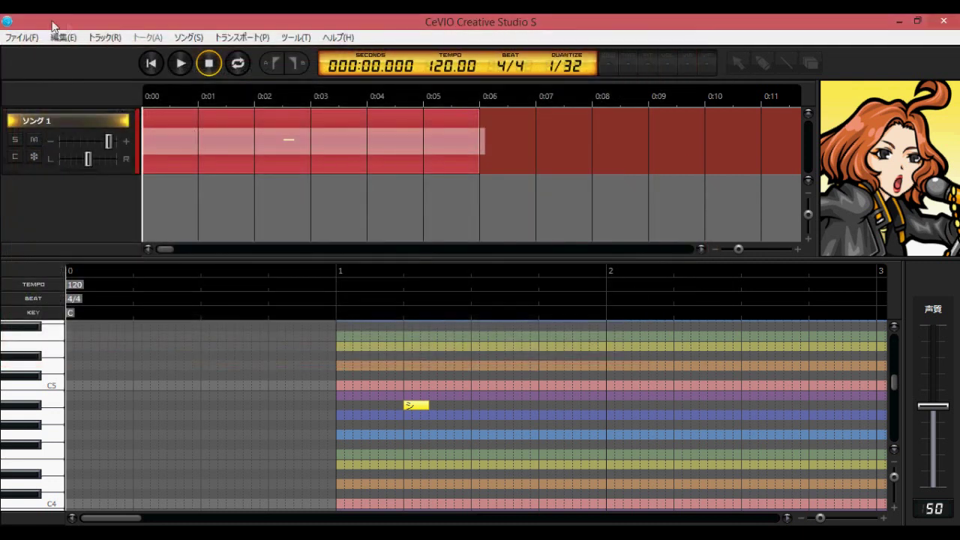
Review the save, import and export options, and open the mixdown WAV export dialog before cancelling it.
{"action": "left_click", "coordinate": [21, 36]}
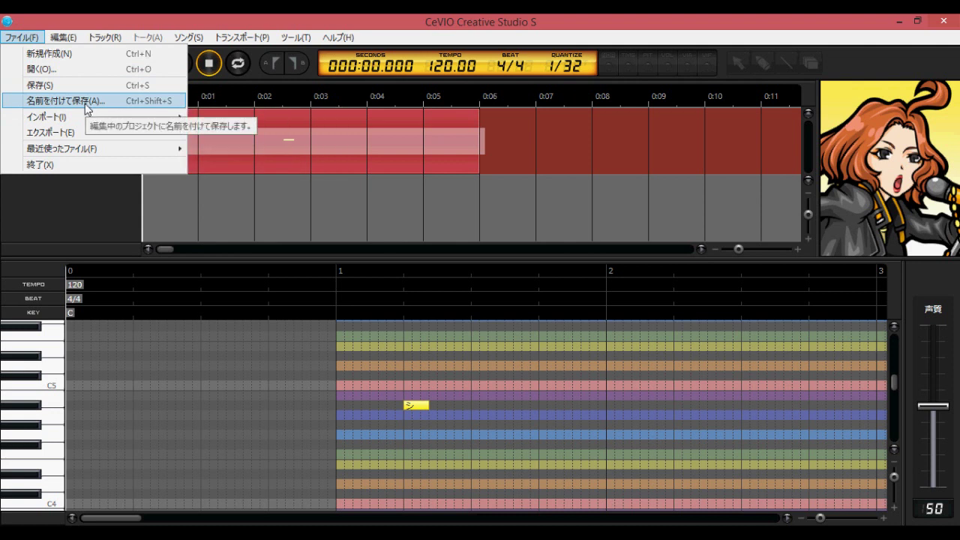
{"action": "mouse_move", "coordinate": [88, 120]}
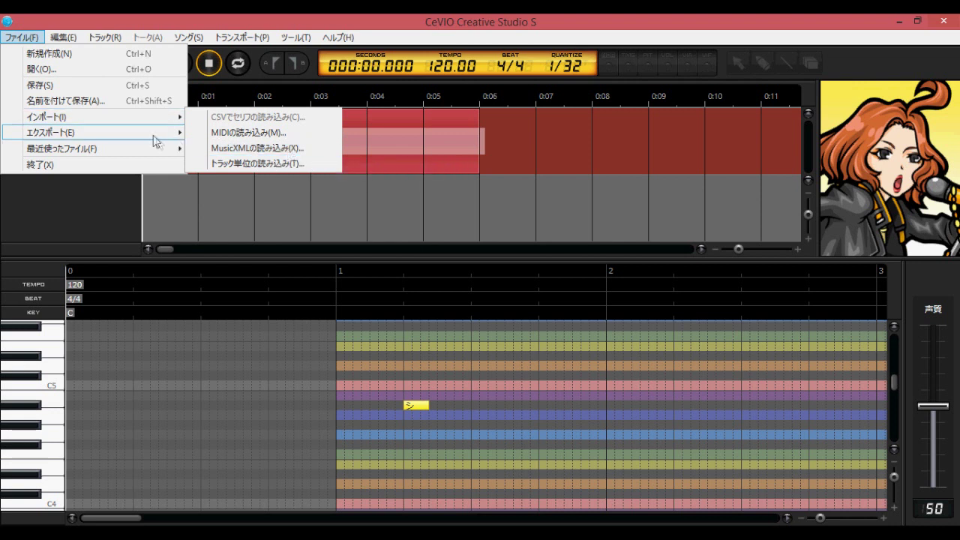
{"action": "mouse_move", "coordinate": [152, 134]}
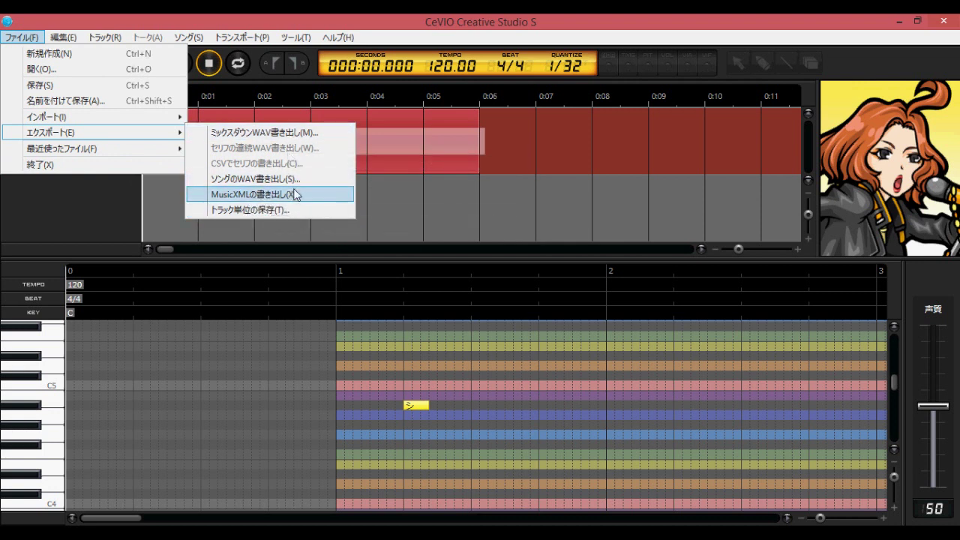
{"action": "left_click", "coordinate": [255, 141]}
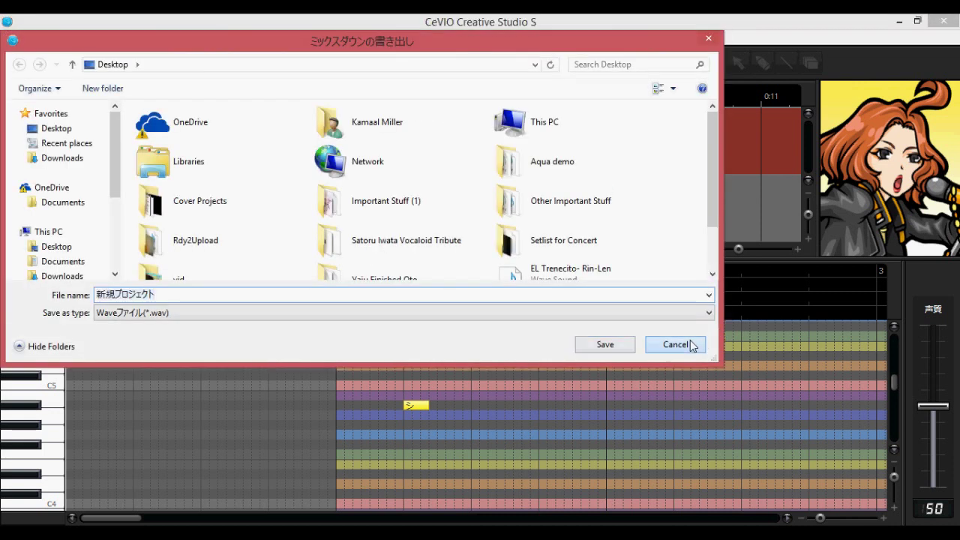
{"action": "left_click", "coordinate": [689, 344]}
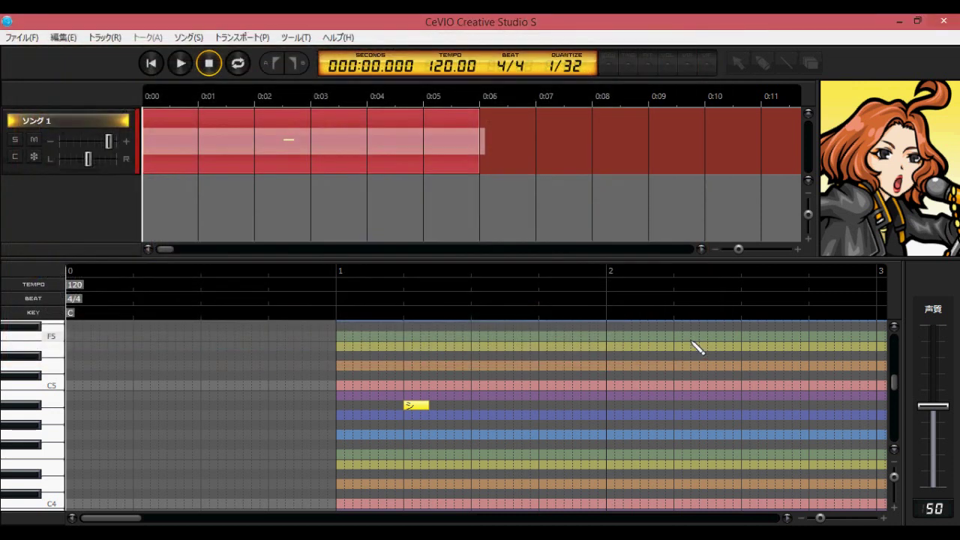
Try to open the recent project Deep Sea Girl\main.ccs without saving the current edits.
{"action": "left_click", "coordinate": [9, 37]}
{"action": "mouse_move", "coordinate": [103, 156]}
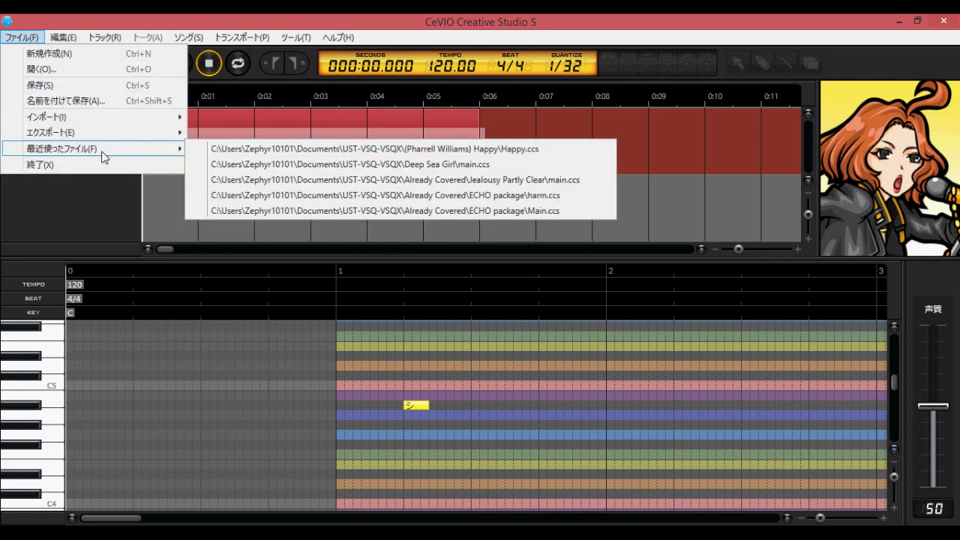
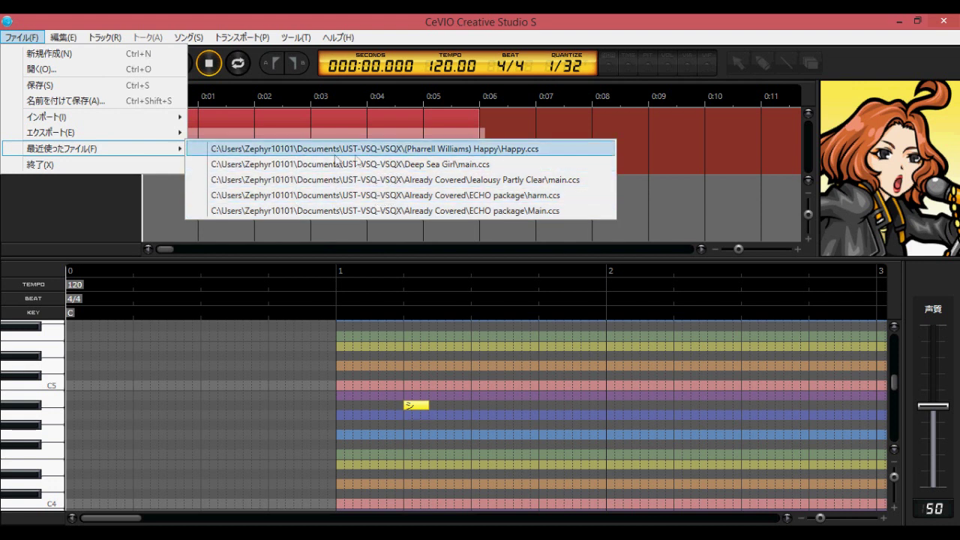
{"action": "left_click", "coordinate": [458, 165]}
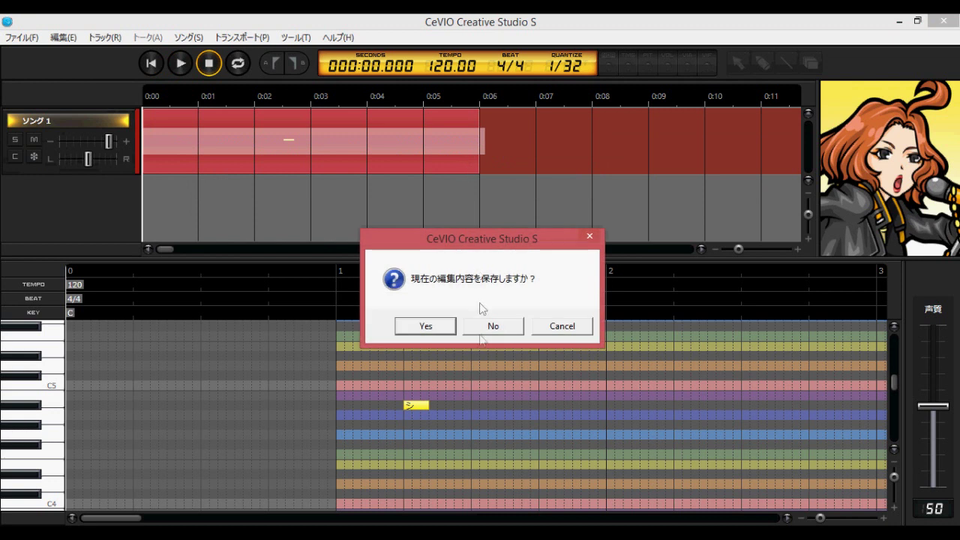
{"action": "left_click", "coordinate": [483, 332]}
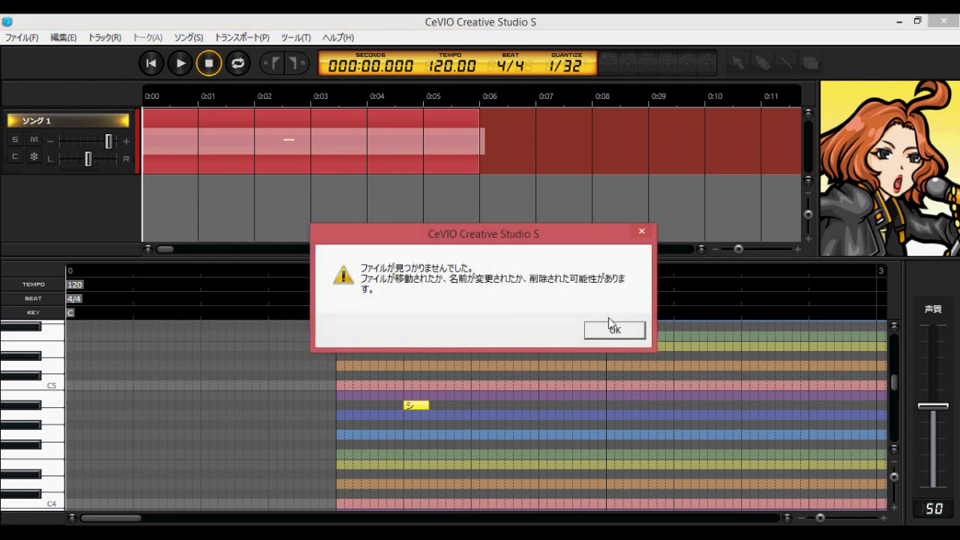
{"action": "left_click", "coordinate": [612, 332]}
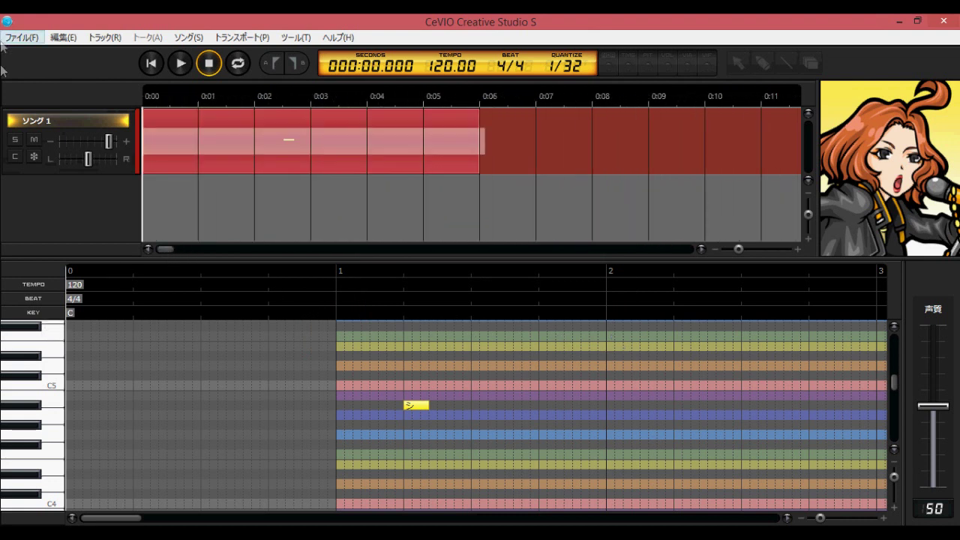
Open the recent project Happy.ccs without saving the current edits, and place the playhead in the second half of measure 4.
{"action": "left_click", "coordinate": [22, 39]}
{"action": "mouse_move", "coordinate": [143, 148]}
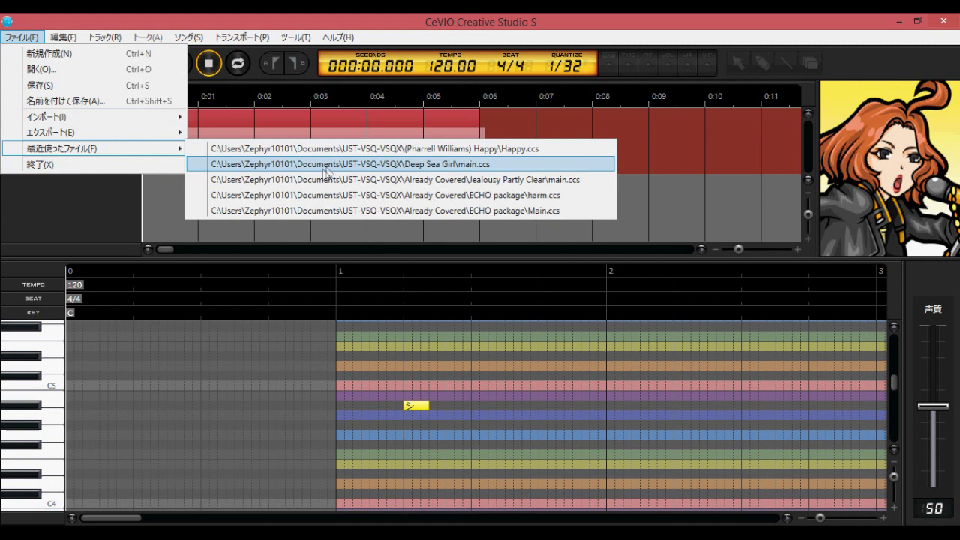
{"action": "left_click", "coordinate": [318, 151]}
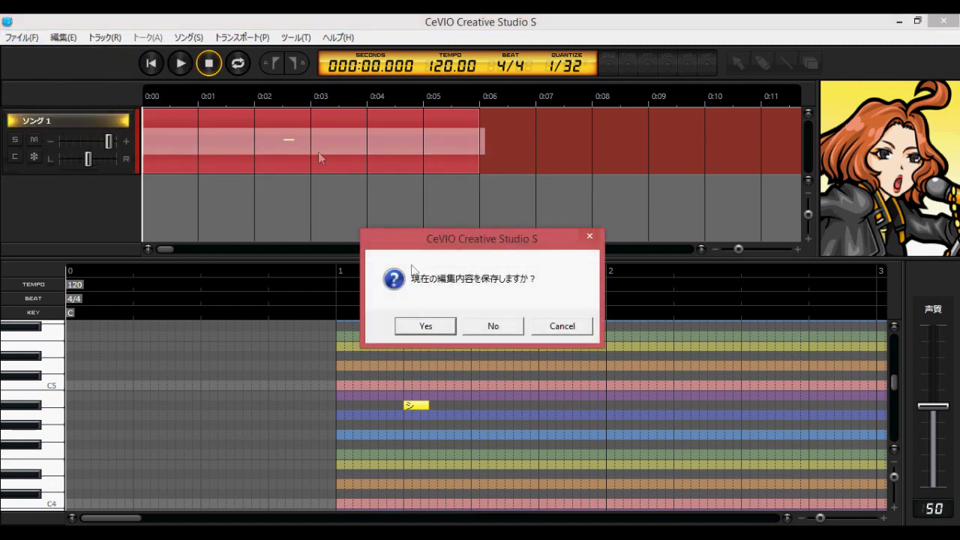
{"action": "left_click", "coordinate": [503, 327]}
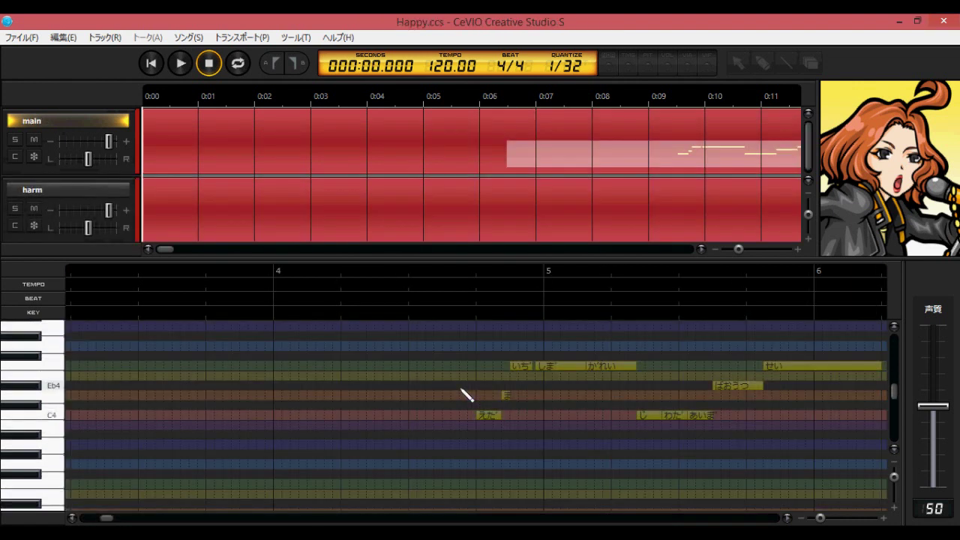
{"action": "left_click", "coordinate": [452, 276]}
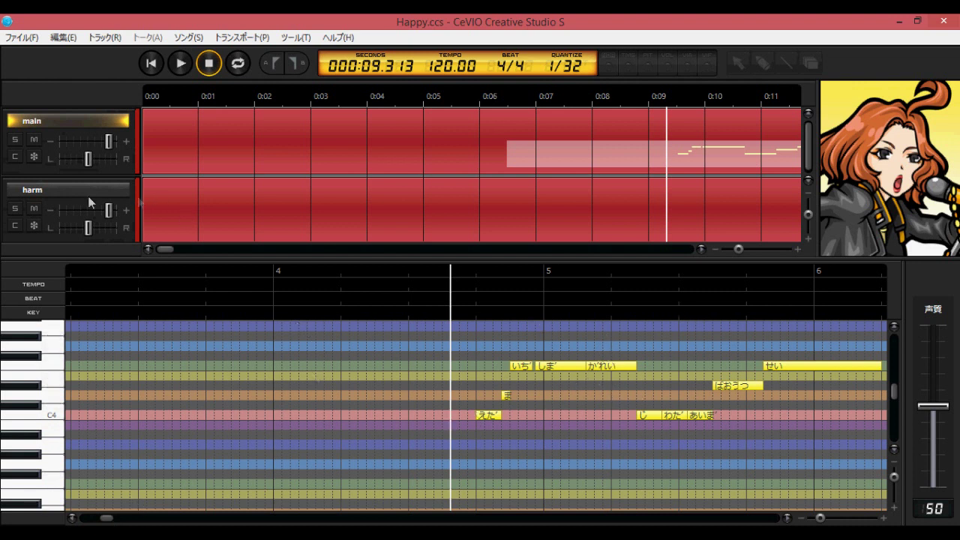
Review the editing, track, song and adjustment mode commands, and inspect the program options before closing them unchanged.
{"action": "left_click", "coordinate": [63, 37]}
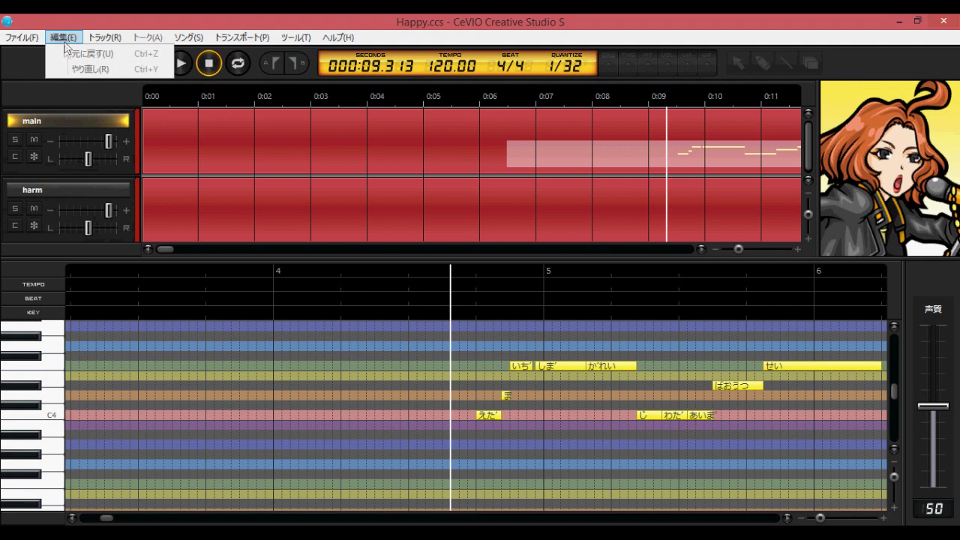
{"action": "mouse_move", "coordinate": [105, 37]}
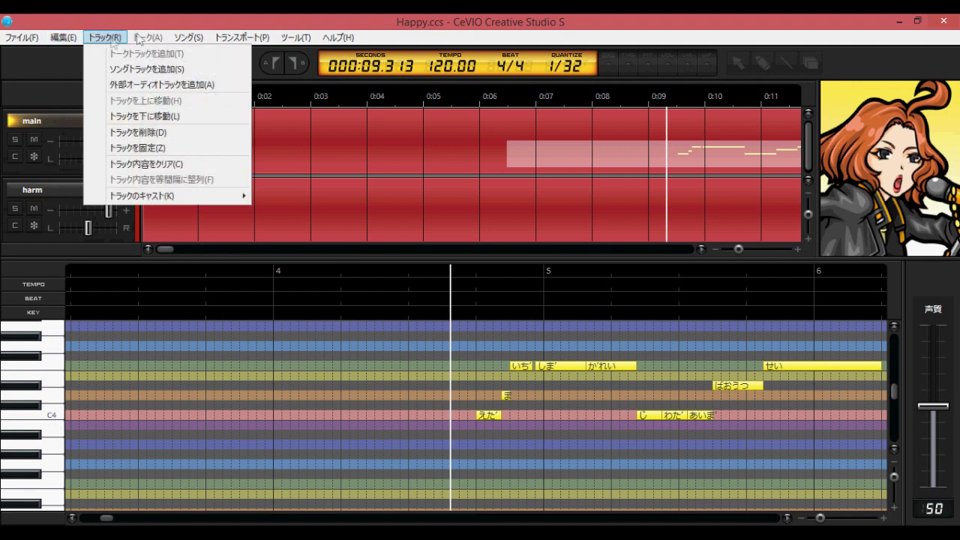
{"action": "mouse_move", "coordinate": [180, 41]}
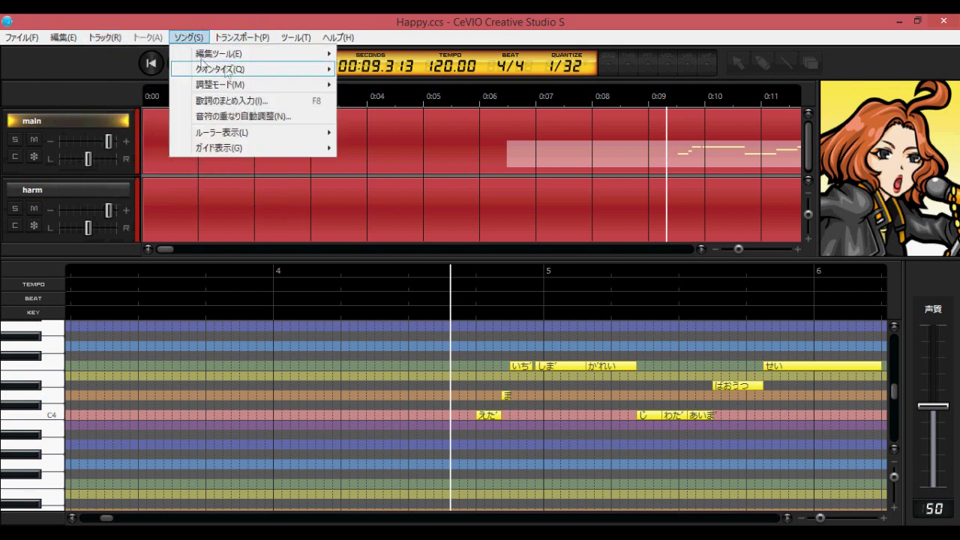
{"action": "mouse_move", "coordinate": [303, 58]}
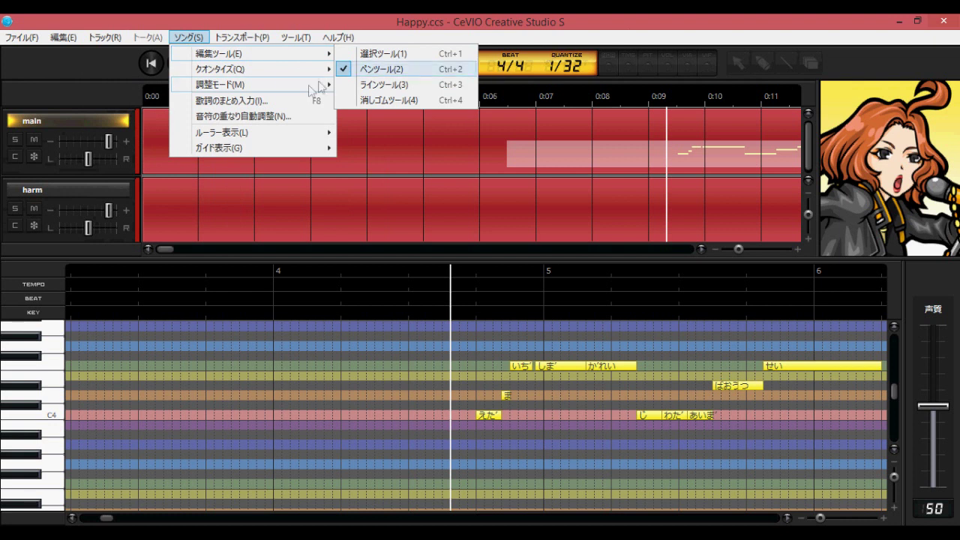
{"action": "mouse_move", "coordinate": [284, 90]}
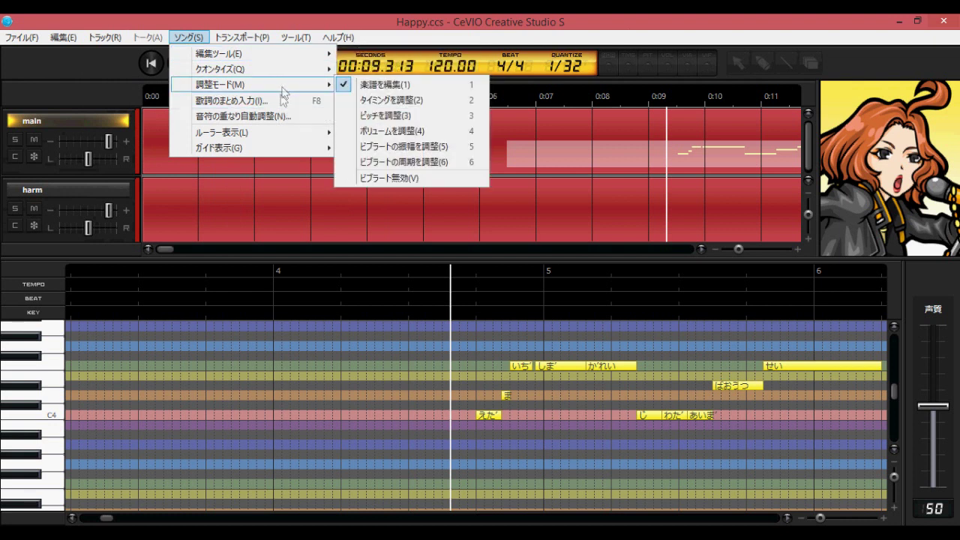
{"action": "mouse_move", "coordinate": [251, 37]}
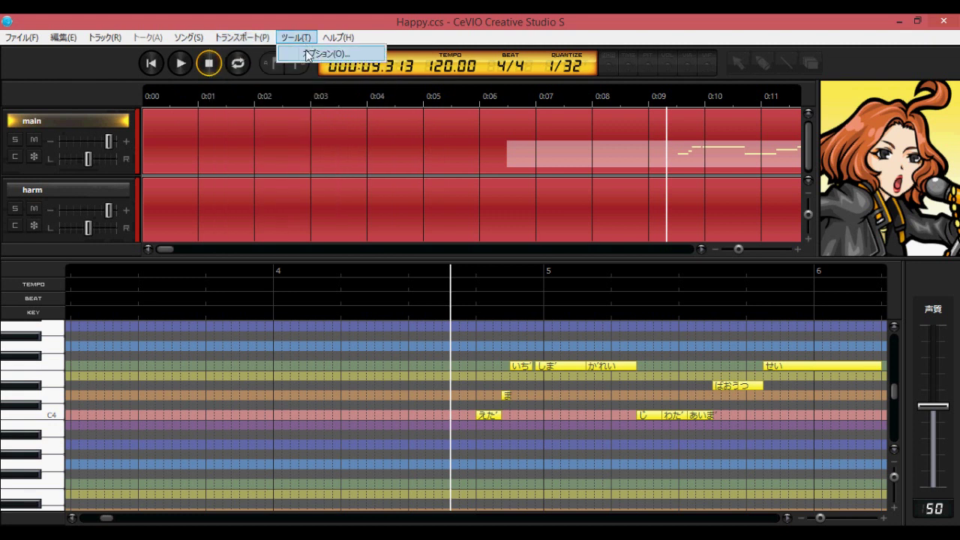
{"action": "left_click", "coordinate": [305, 51]}
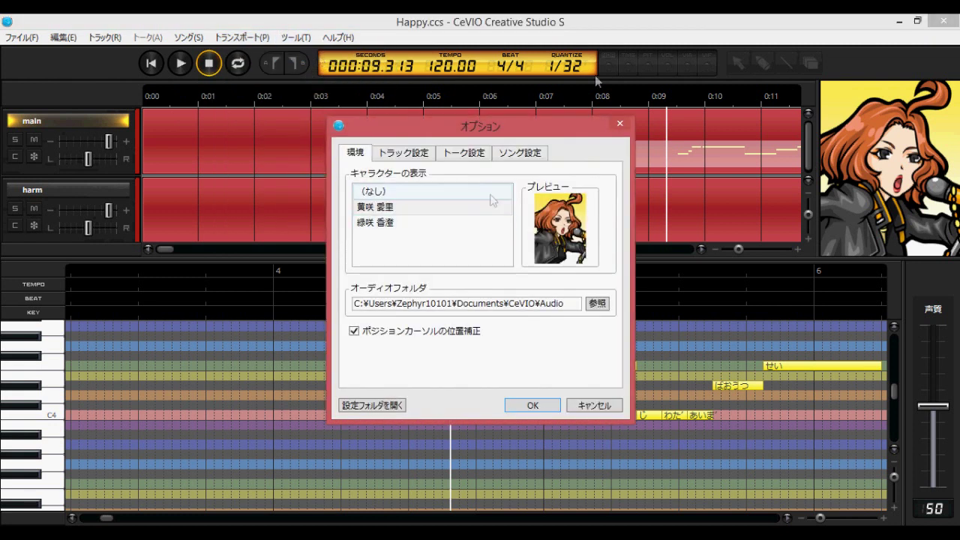
{"action": "left_click", "coordinate": [617, 126]}
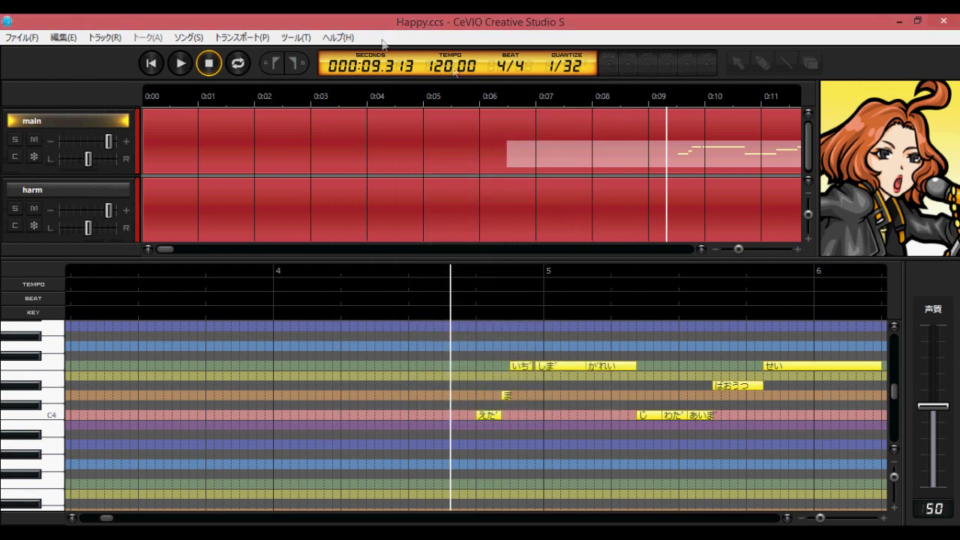
Examine the help commands and the version information, including the installed engine and voice modules.
{"action": "left_click", "coordinate": [345, 41]}
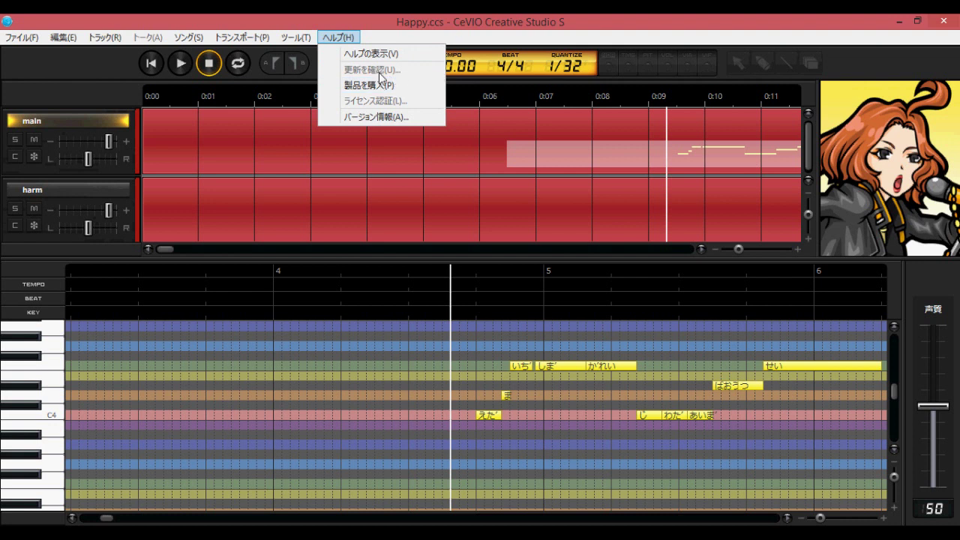
{"action": "left_click", "coordinate": [385, 113]}
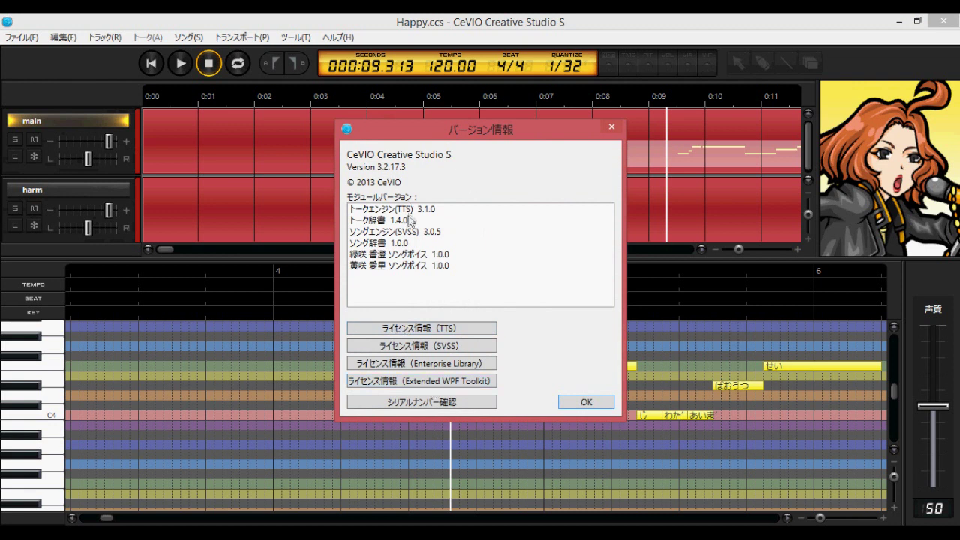
{"action": "left_click", "coordinate": [611, 128]}
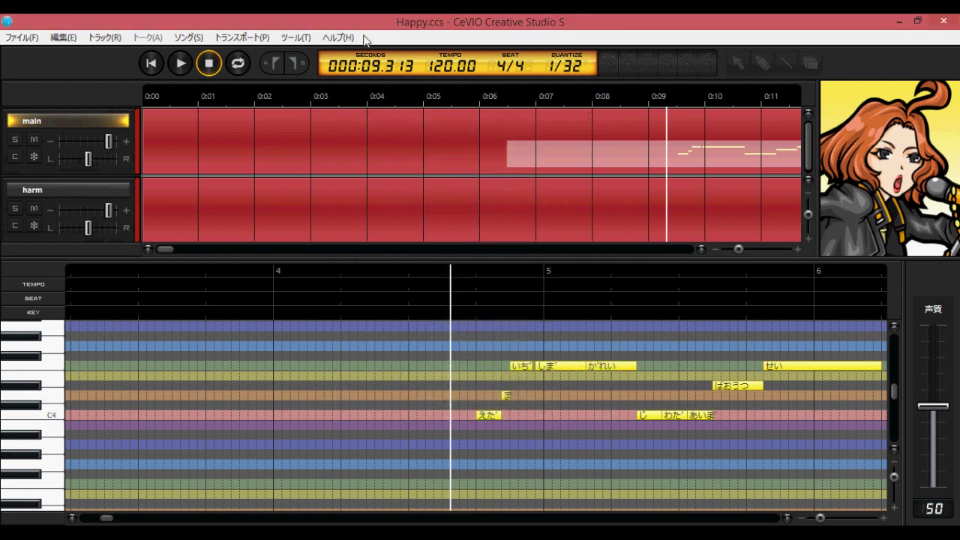
{"action": "left_click", "coordinate": [339, 37]}
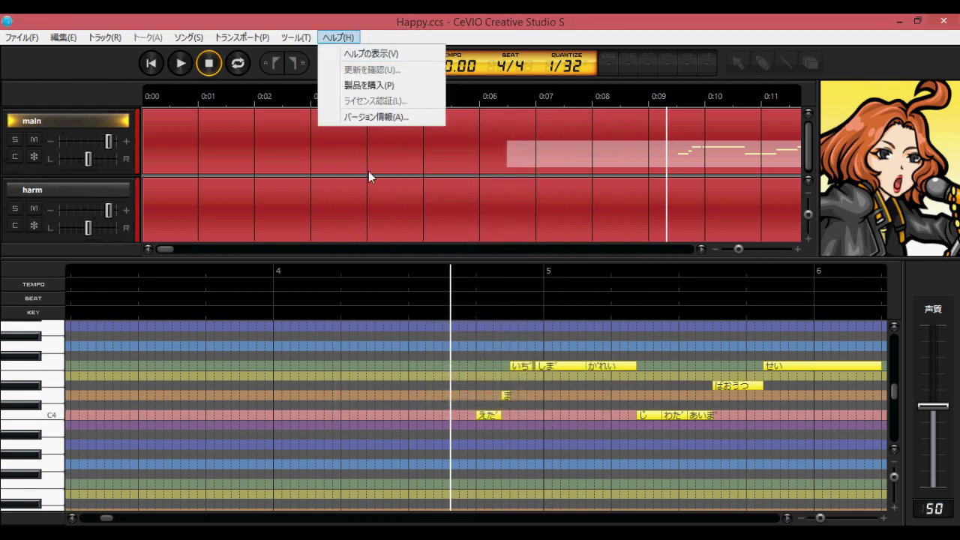
{"action": "key", "text": "Escape"}
{"action": "key", "text": "Escape"}
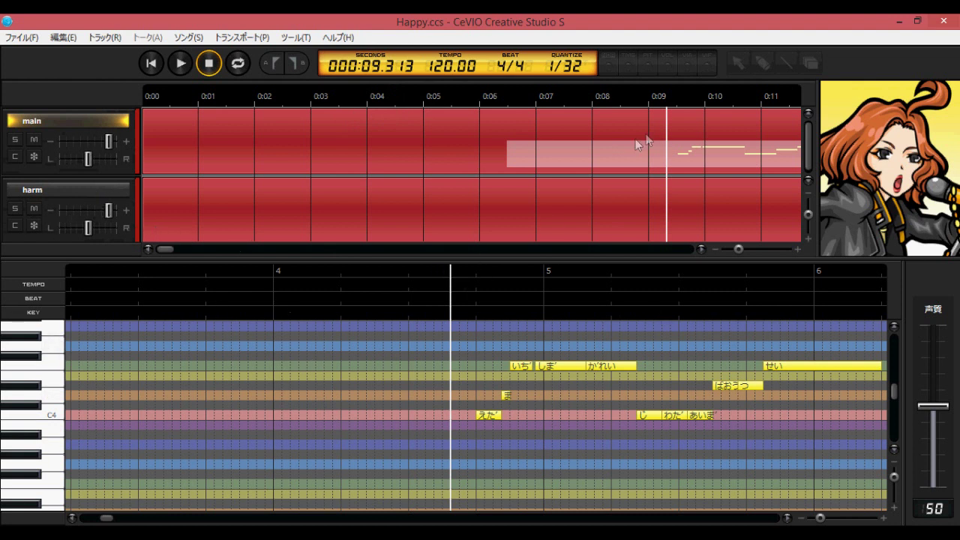
Go to the later part of the song and place the playhead on the harm track at about 1:45.
{"action": "left_click_drag", "start_coordinate": [171, 254], "coordinate": [369, 226]}
{"action": "left_click", "coordinate": [370, 225]}
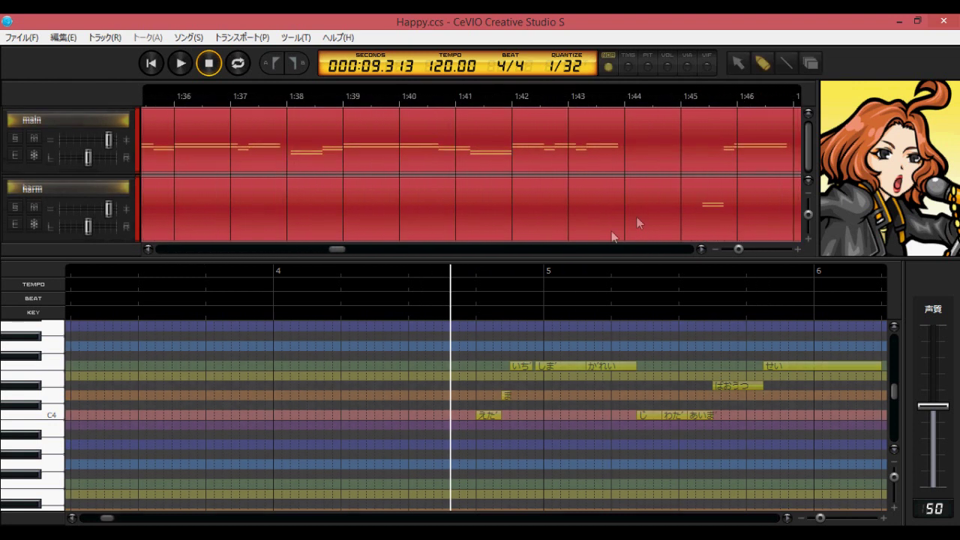
{"action": "left_click", "coordinate": [690, 191]}
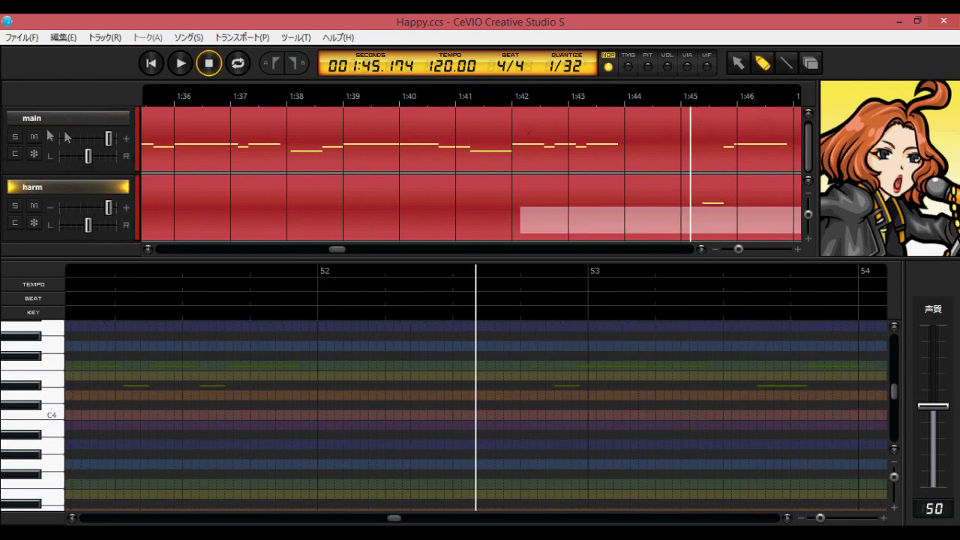
Try the mute and solo switches on the harm and main tracks, leaving them all off.
{"action": "left_click", "coordinate": [34, 206]}
{"action": "left_click", "coordinate": [13, 140]}
{"action": "left_click", "coordinate": [33, 138]}
{"action": "left_click", "coordinate": [14, 137]}
{"action": "left_click", "coordinate": [15, 140]}
Pan the main track fully left and raise its volume slightly.
{"action": "left_click_drag", "start_coordinate": [88, 156], "coordinate": [49, 156]}
{"action": "mouse_move", "coordinate": [109, 138]}
{"action": "left_mouse_down"}
{"action": "mouse_move", "coordinate": [160, 152]}
{"action": "mouse_move", "coordinate": [114, 139]}
{"action": "mouse_move", "coordinate": [105, 150]}
{"action": "left_mouse_up"}
Draw a note on Eb4 in measure 52 of the main track, ending at the playhead, with the lyric あい.
{"action": "left_click", "coordinate": [510, 156]}
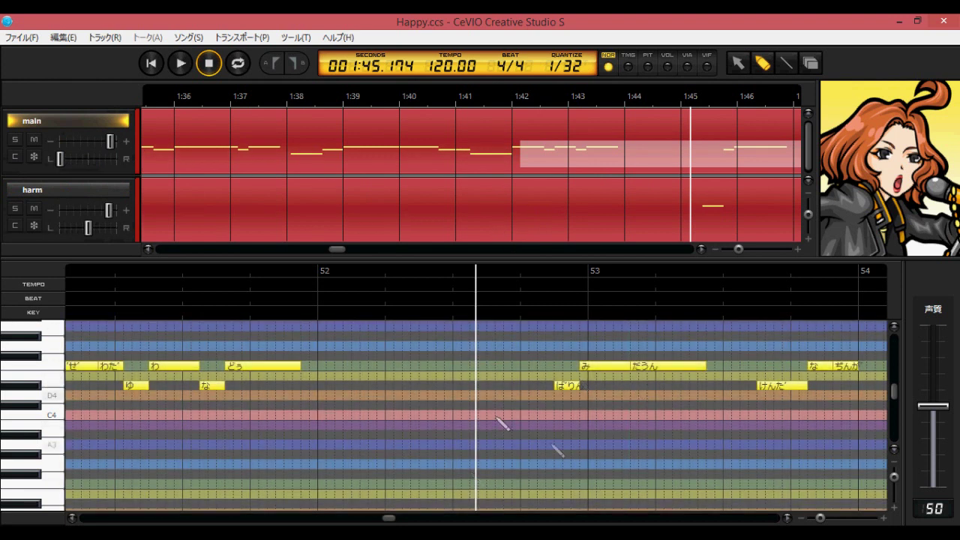
{"action": "left_click_drag", "start_coordinate": [370, 386], "coordinate": [475, 386]}
{"action": "double_click", "coordinate": [419, 387]}
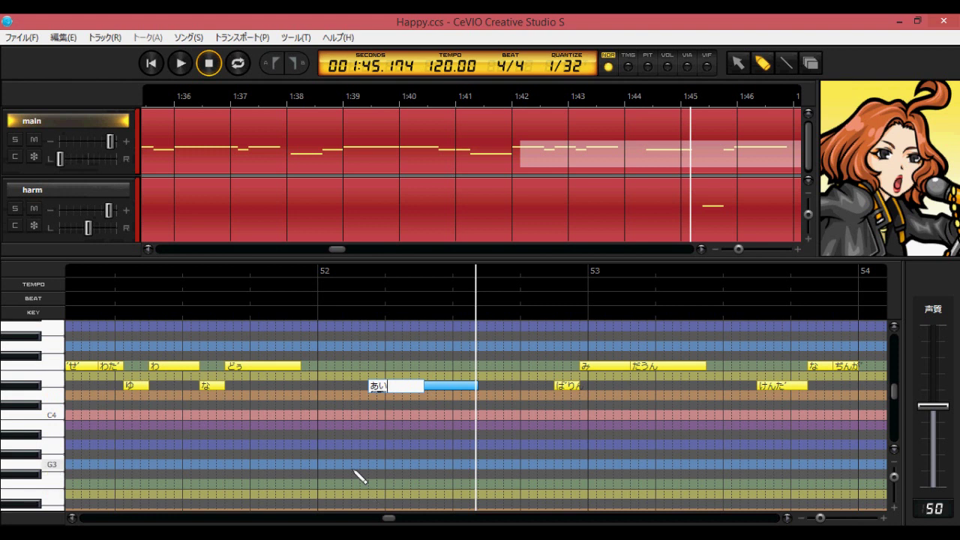
Examine the piano roll's lower pitches and earlier measures, and try out the arrangement's time zoom and track height.
{"action": "left_click_drag", "start_coordinate": [894, 389], "coordinate": [896, 411]}
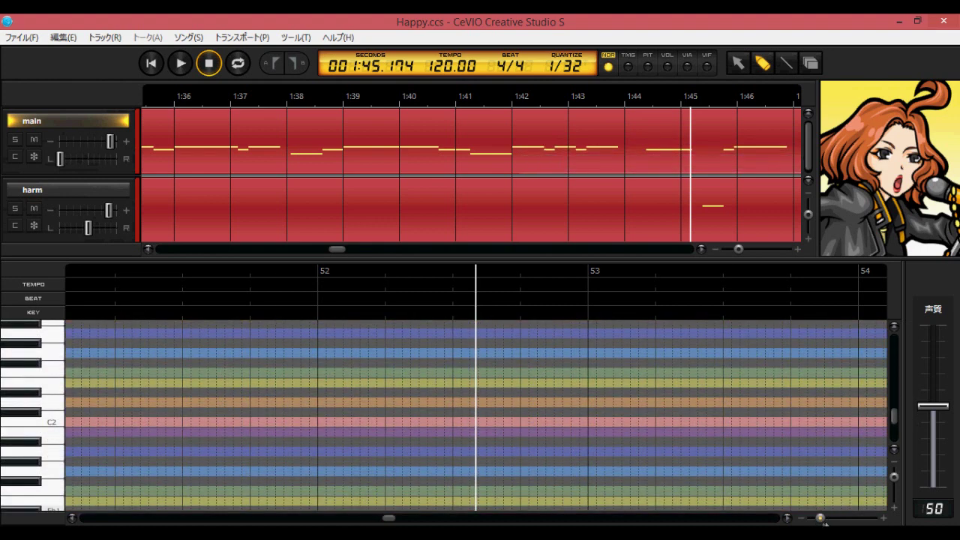
{"action": "scroll", "coordinate": [375, 516], "scroll_direction": "right", "scroll_amount": 10}
{"action": "scroll", "coordinate": [557, 446], "scroll_direction": "left", "scroll_amount": 15}
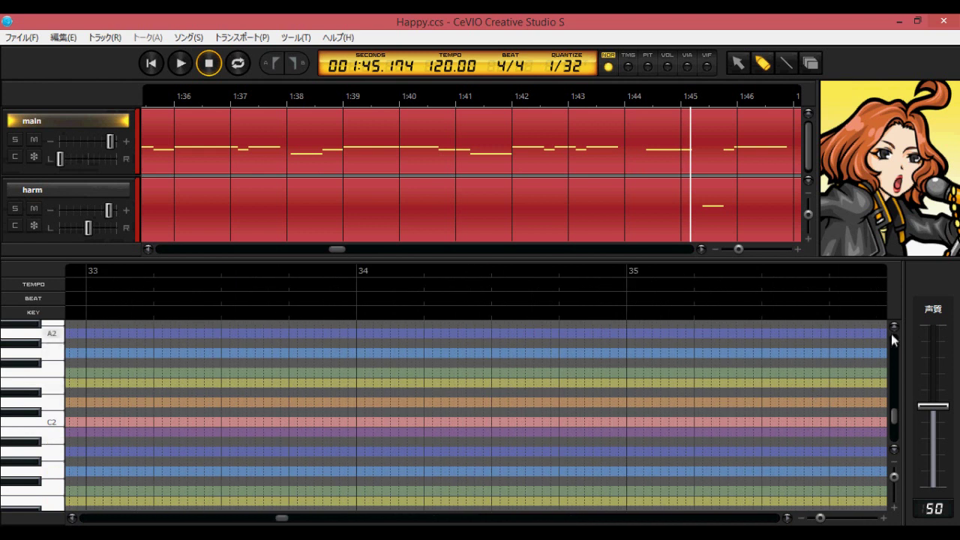
{"action": "mouse_move", "coordinate": [738, 250]}
{"action": "left_mouse_down"}
{"action": "mouse_move", "coordinate": [752, 250]}
{"action": "mouse_move", "coordinate": [730, 251]}
{"action": "mouse_move", "coordinate": [754, 253]}
{"action": "mouse_move", "coordinate": [739, 255]}
{"action": "left_mouse_up"}
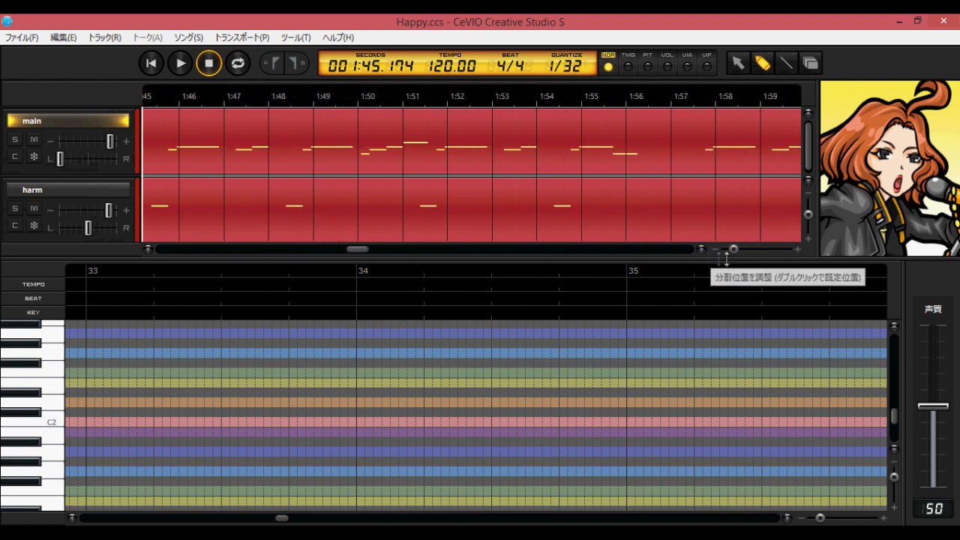
{"action": "mouse_move", "coordinate": [734, 254]}
{"action": "left_mouse_down"}
{"action": "mouse_move", "coordinate": [795, 253]}
{"action": "mouse_move", "coordinate": [734, 250]}
{"action": "left_mouse_up"}
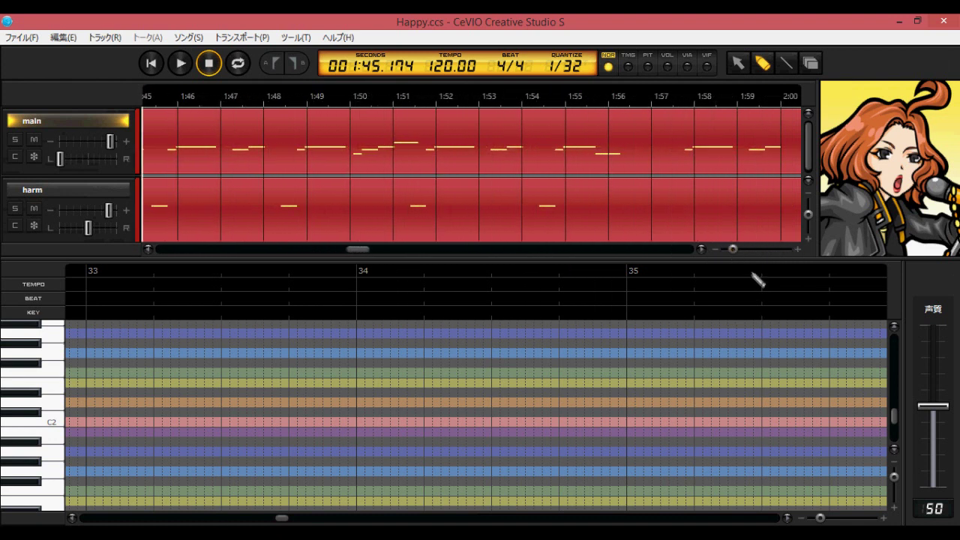
{"action": "left_click_drag", "start_coordinate": [807, 215], "coordinate": [802, 191]}
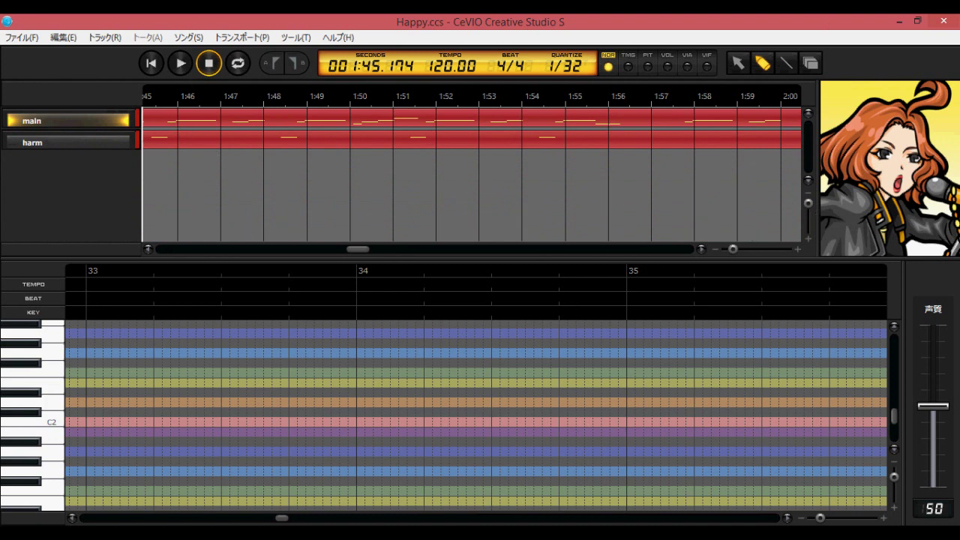
{"action": "mouse_move", "coordinate": [813, 209]}
{"action": "left_mouse_down"}
{"action": "mouse_move", "coordinate": [810, 221]}
{"action": "mouse_move", "coordinate": [809, 212]}
{"action": "left_mouse_up"}
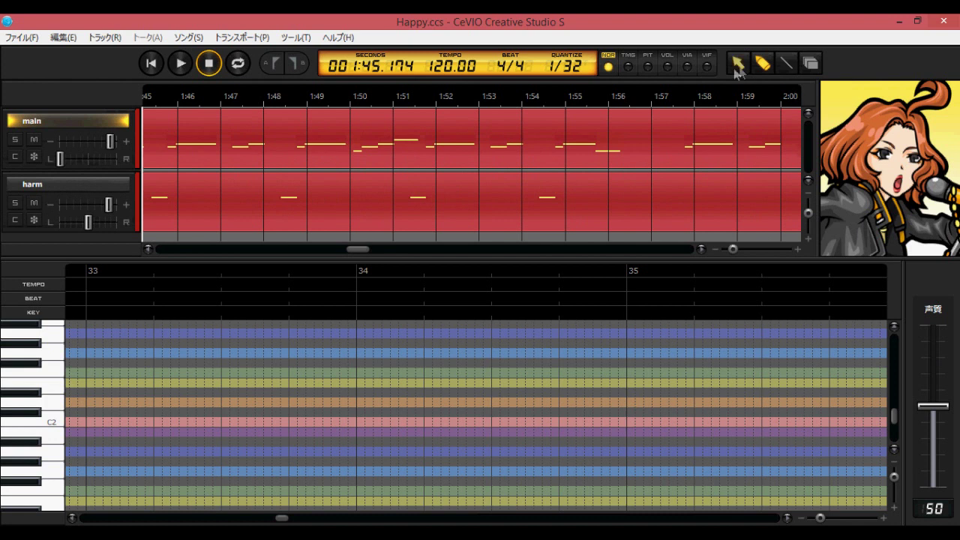
Try the editing tools on a long B1 note in measure 34: draw it with the Pen tool, select it and erase it.
{"action": "left_click", "coordinate": [794, 66]}
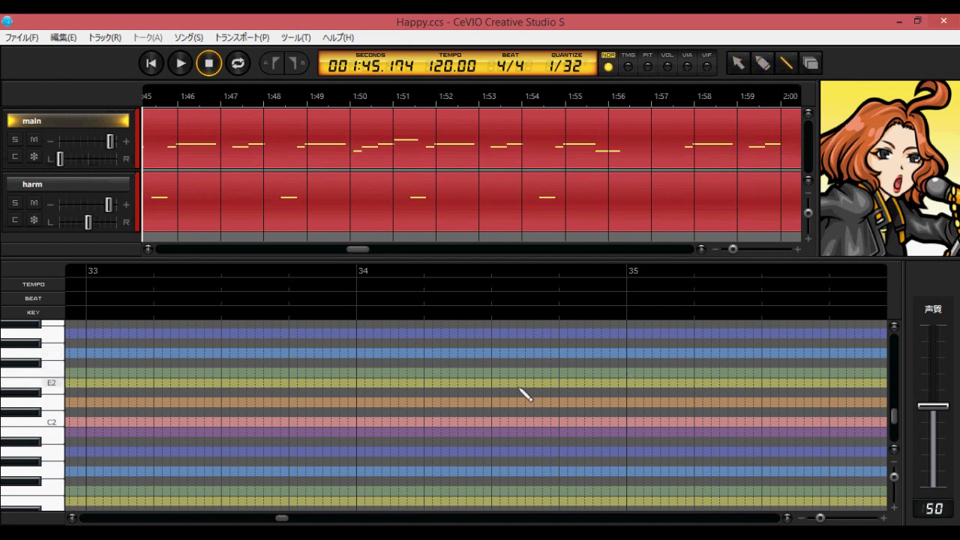
{"action": "left_click", "coordinate": [760, 62]}
{"action": "left_click_drag", "start_coordinate": [426, 432], "coordinate": [635, 432]}
{"action": "left_click", "coordinate": [739, 69]}
{"action": "left_click", "coordinate": [528, 433]}
{"action": "left_click", "coordinate": [810, 63]}
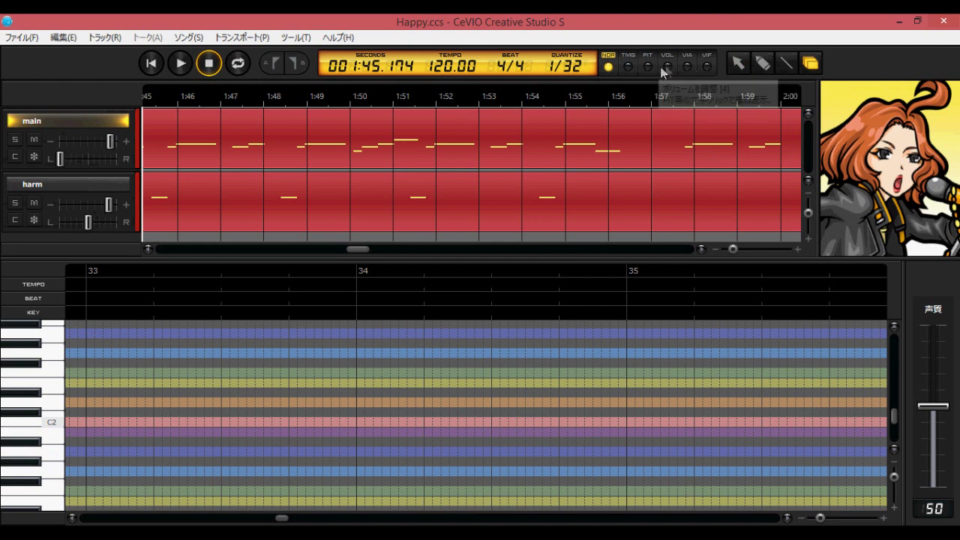
Draw a descending freehand pitch curve over the main track's notes, from mid-measure 57 to the start of measure 58.
{"action": "left_click", "coordinate": [687, 67]}
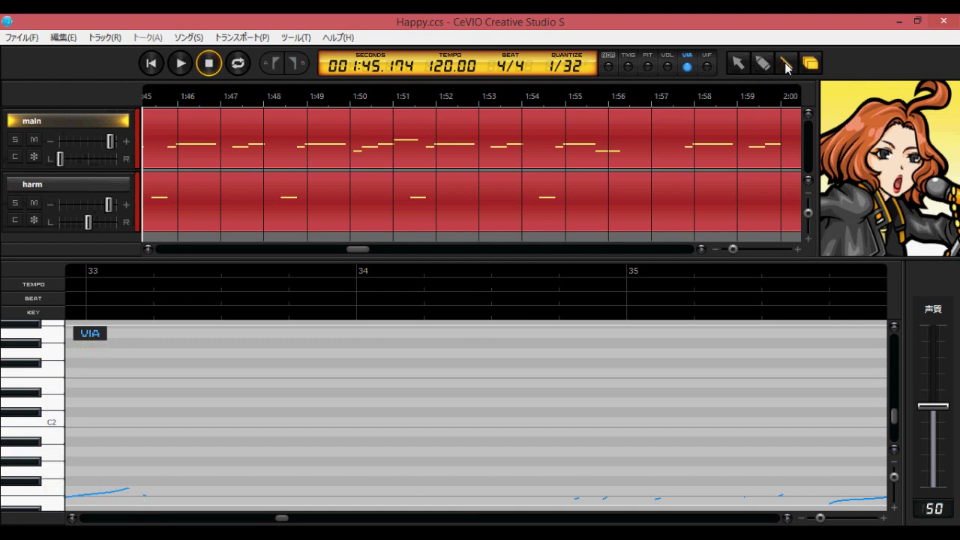
{"action": "left_click", "coordinate": [647, 66]}
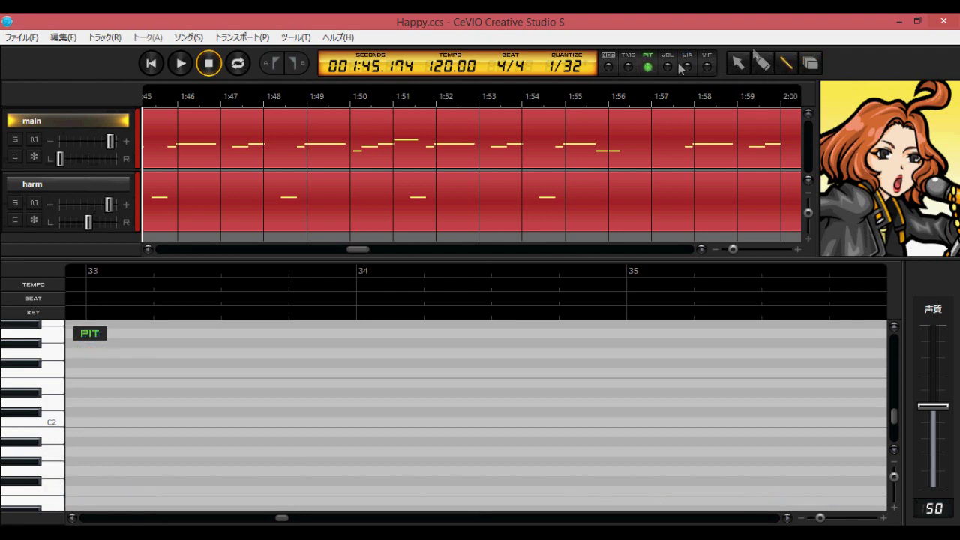
{"action": "left_click", "coordinate": [559, 102]}
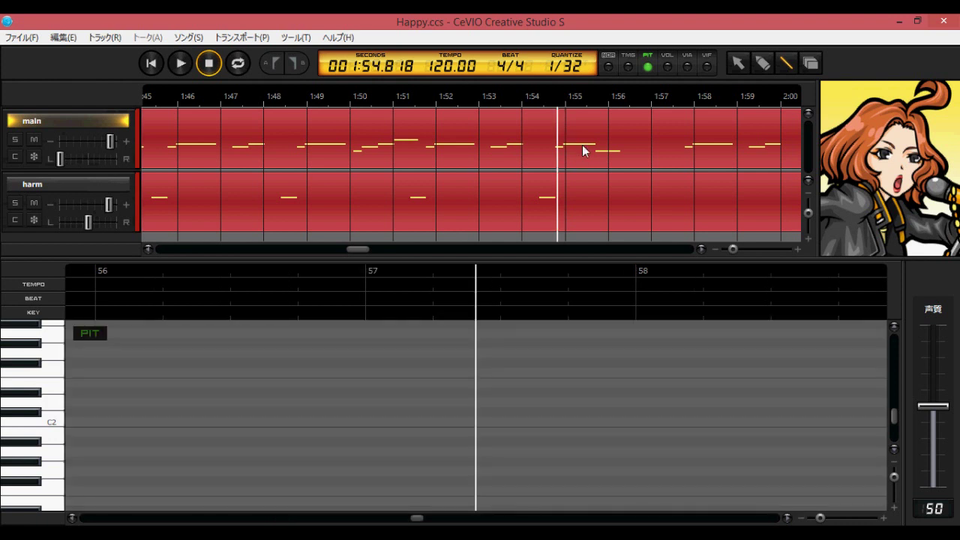
{"action": "mouse_move", "coordinate": [896, 410]}
{"action": "left_mouse_down"}
{"action": "mouse_move", "coordinate": [896, 386]}
{"action": "mouse_move", "coordinate": [899, 394]}
{"action": "left_mouse_up"}
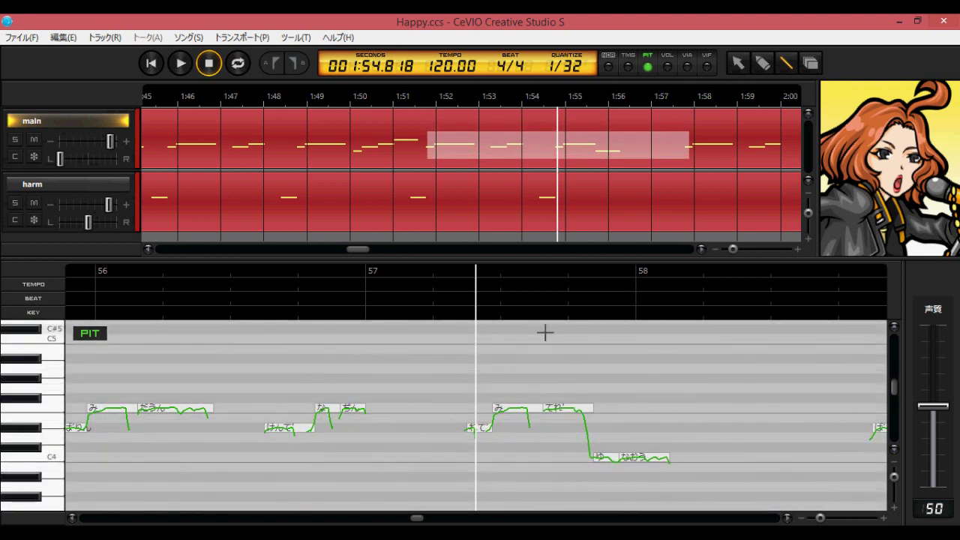
{"action": "mouse_move", "coordinate": [502, 370]}
{"action": "left_mouse_down"}
{"action": "mouse_move", "coordinate": [530, 367]}
{"action": "mouse_move", "coordinate": [501, 376]}
{"action": "mouse_move", "coordinate": [581, 385]}
{"action": "mouse_move", "coordinate": [606, 432]}
{"action": "mouse_move", "coordinate": [676, 472]}
{"action": "mouse_move", "coordinate": [646, 408]}
{"action": "mouse_move", "coordinate": [623, 393]}
{"action": "mouse_move", "coordinate": [540, 359]}
{"action": "mouse_move", "coordinate": [559, 387]}
{"action": "mouse_move", "coordinate": [624, 411]}
{"action": "mouse_move", "coordinate": [590, 424]}
{"action": "mouse_move", "coordinate": [584, 387]}
{"action": "mouse_move", "coordinate": [535, 387]}
{"action": "mouse_move", "coordinate": [512, 366]}
{"action": "mouse_move", "coordinate": [495, 372]}
{"action": "mouse_move", "coordinate": [479, 352]}
{"action": "mouse_move", "coordinate": [509, 382]}
{"action": "mouse_move", "coordinate": [562, 388]}
{"action": "mouse_move", "coordinate": [594, 364]}
{"action": "mouse_move", "coordinate": [616, 395]}
{"action": "mouse_move", "coordinate": [608, 393]}
{"action": "mouse_move", "coordinate": [643, 393]}
{"action": "mouse_move", "coordinate": [637, 450]}
{"action": "mouse_move", "coordinate": [650, 434]}
{"action": "mouse_move", "coordinate": [656, 444]}
{"action": "mouse_move", "coordinate": [612, 438]}
{"action": "mouse_move", "coordinate": [606, 414]}
{"action": "mouse_move", "coordinate": [588, 420]}
{"action": "mouse_move", "coordinate": [582, 399]}
{"action": "mouse_move", "coordinate": [549, 407]}
{"action": "mouse_move", "coordinate": [550, 388]}
{"action": "mouse_move", "coordinate": [526, 383]}
{"action": "left_mouse_up"}
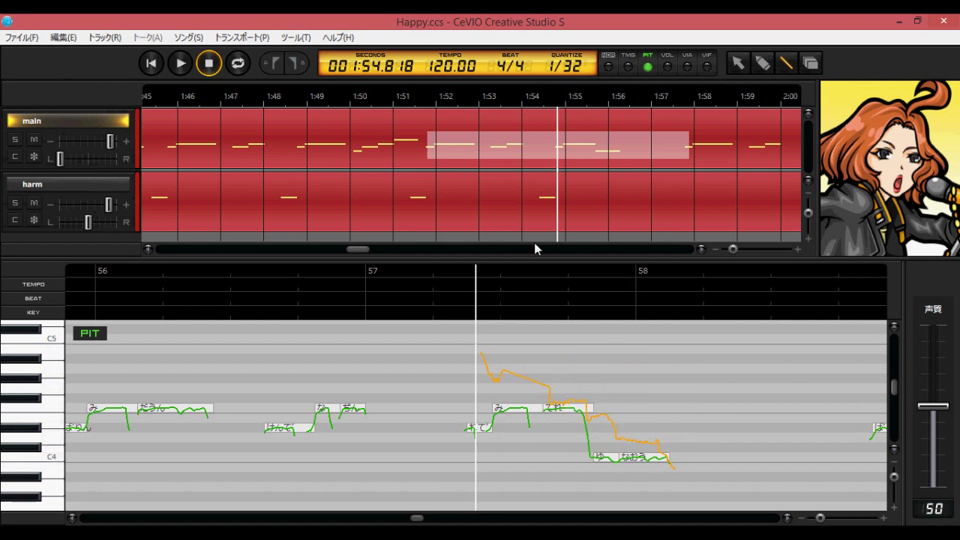
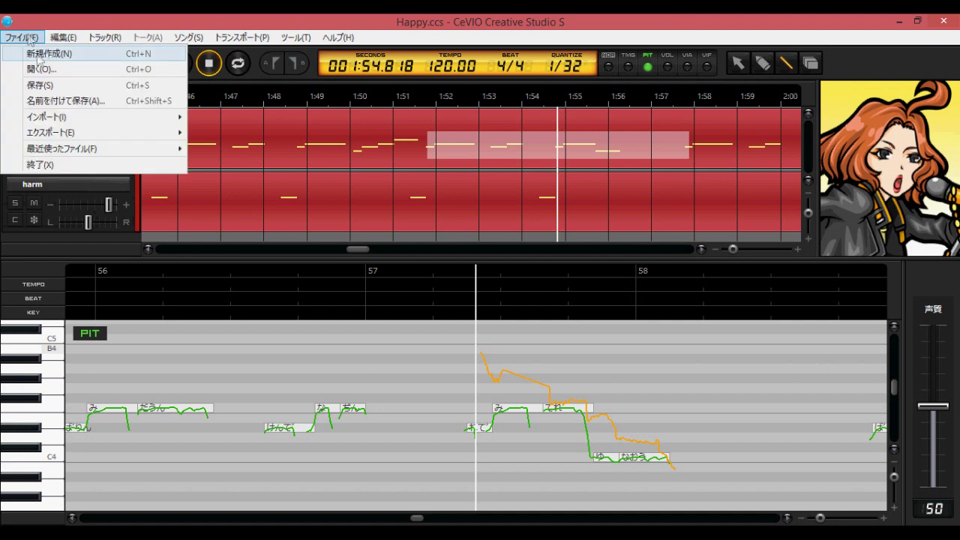
Create a new empty song project and look for the file import command.
{"action": "left_click", "coordinate": [548, 342]}
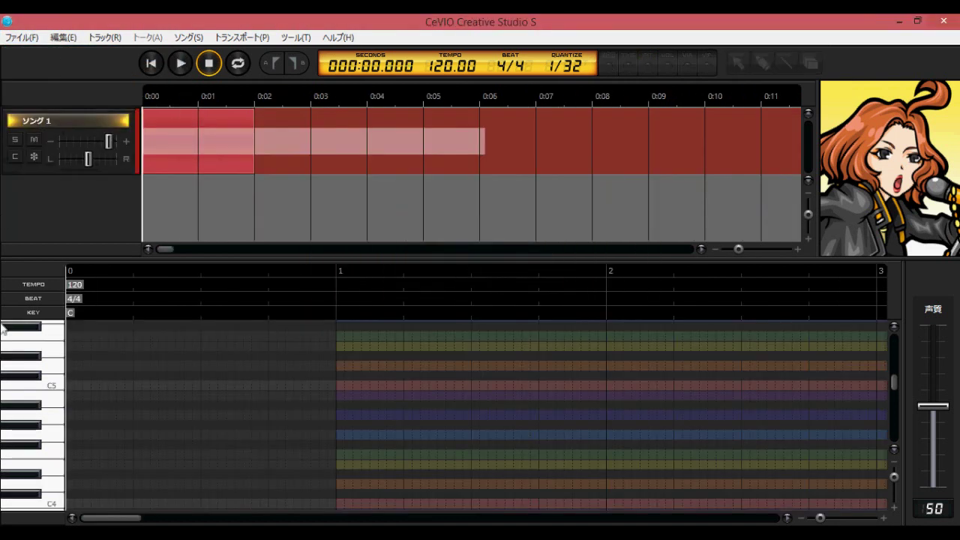
{"action": "left_click", "coordinate": [33, 36]}
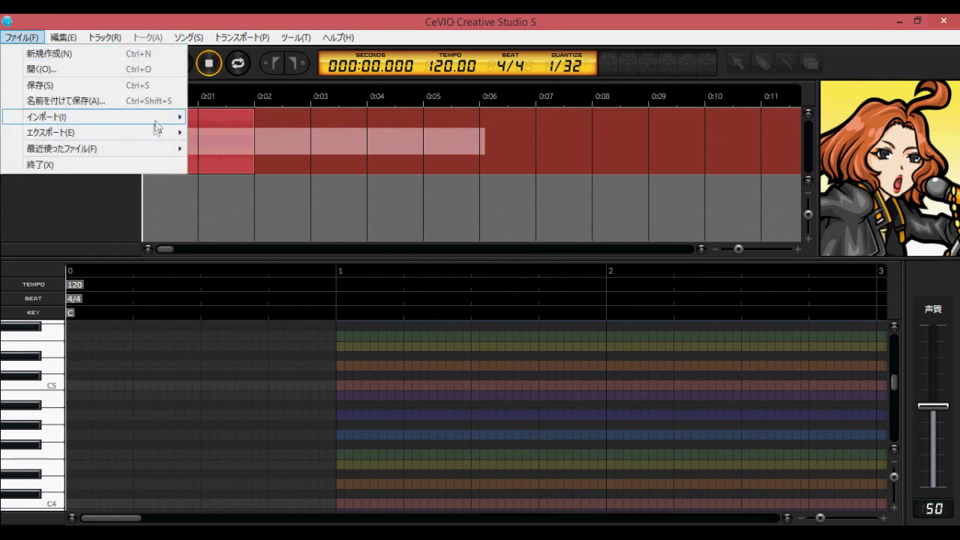
{"action": "left_click", "coordinate": [513, 169]}
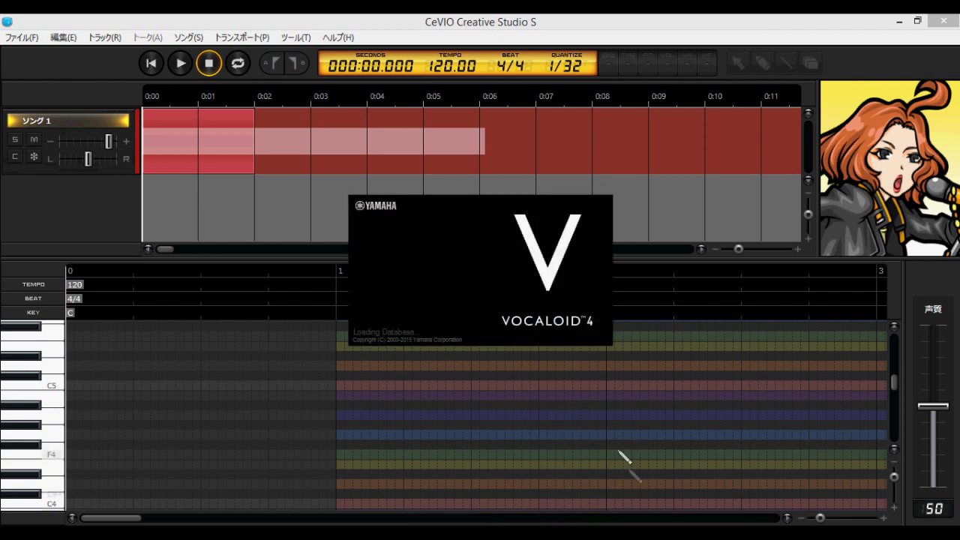
Switch to VOCALOID4 Editor and try to open the recent sequence Betrayer Module.
{"action": "left_click", "coordinate": [607, 330]}
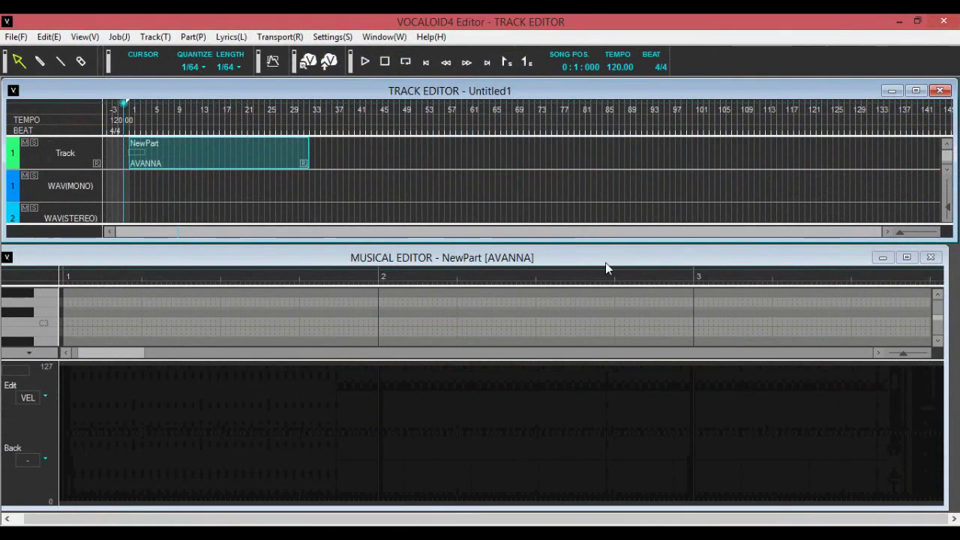
{"action": "left_click", "coordinate": [317, 363]}
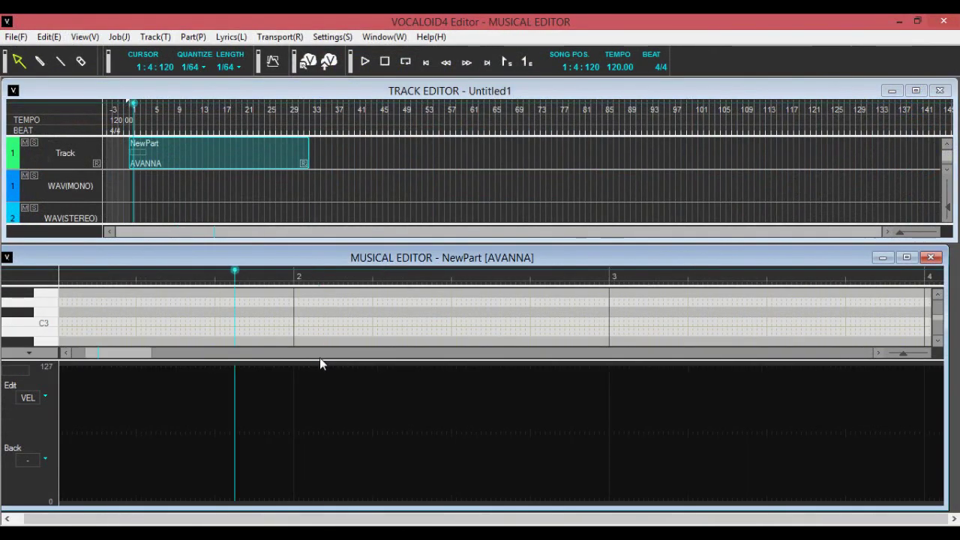
{"action": "left_click", "coordinate": [15, 36]}
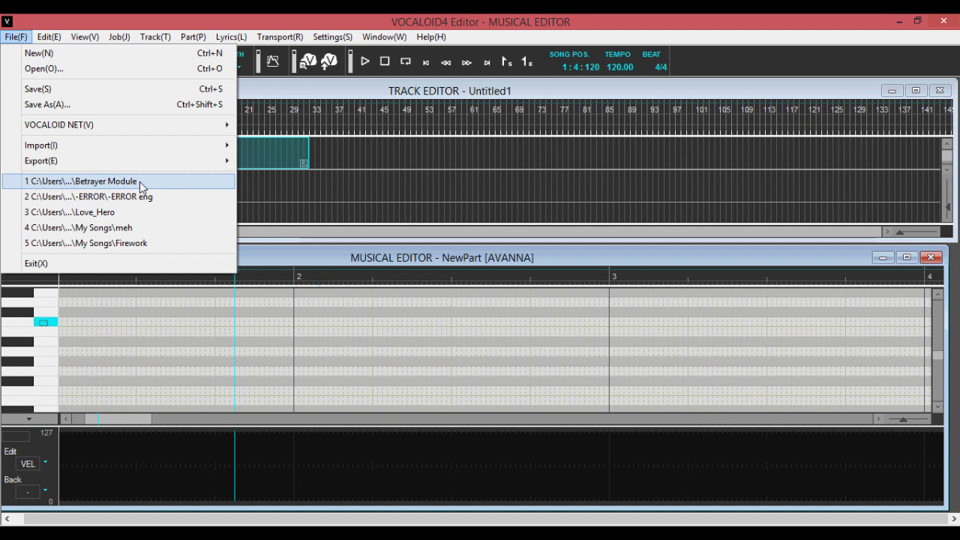
{"action": "left_click", "coordinate": [140, 181]}
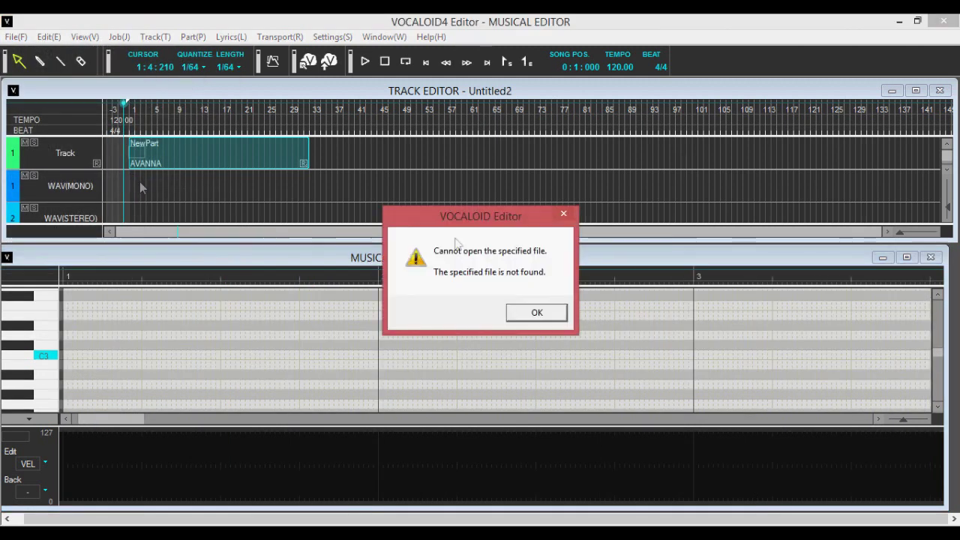
{"action": "left_click", "coordinate": [547, 312]}
Open the recent sequence -ERROR eng and show the Voice A part's notes around measure 20.
{"action": "left_click", "coordinate": [15, 36]}
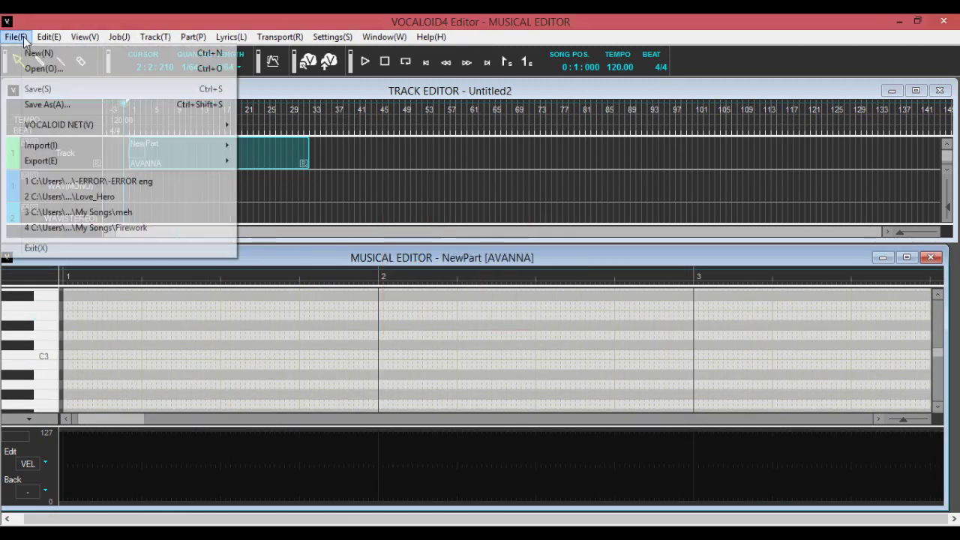
{"action": "left_click", "coordinate": [98, 188]}
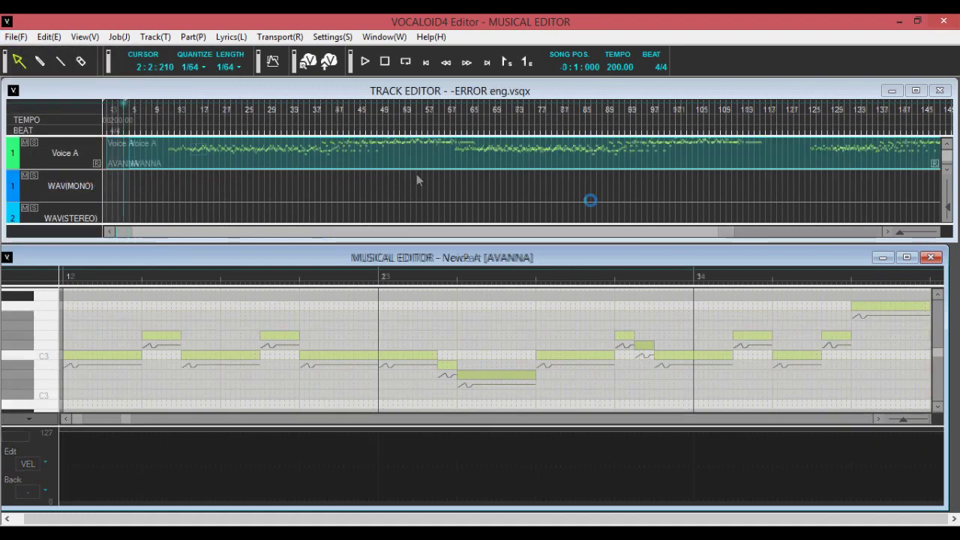
{"action": "left_click", "coordinate": [240, 153]}
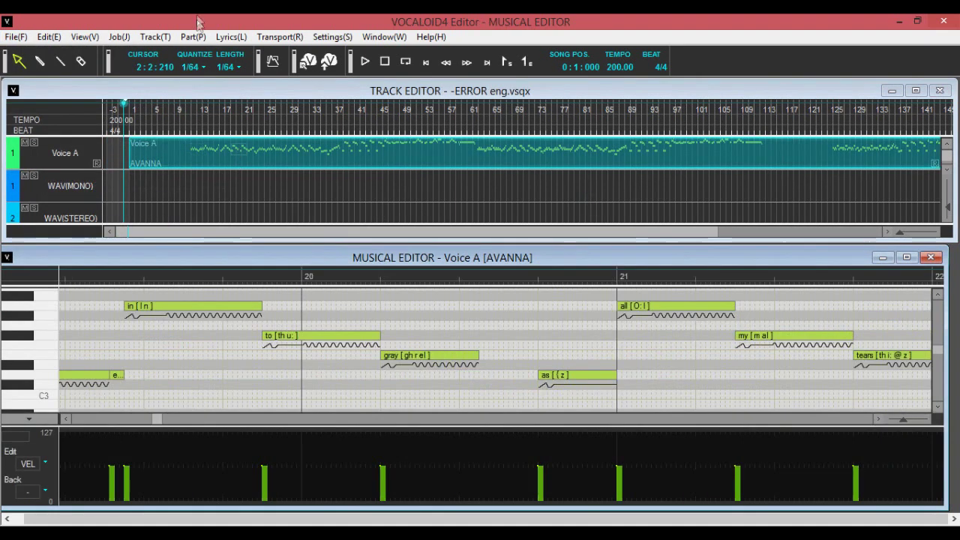
Run the Export VSQ(103) job plugin, browse to the Documents folder in its save dialog, and cancel the export.
{"action": "left_click", "coordinate": [132, 39]}
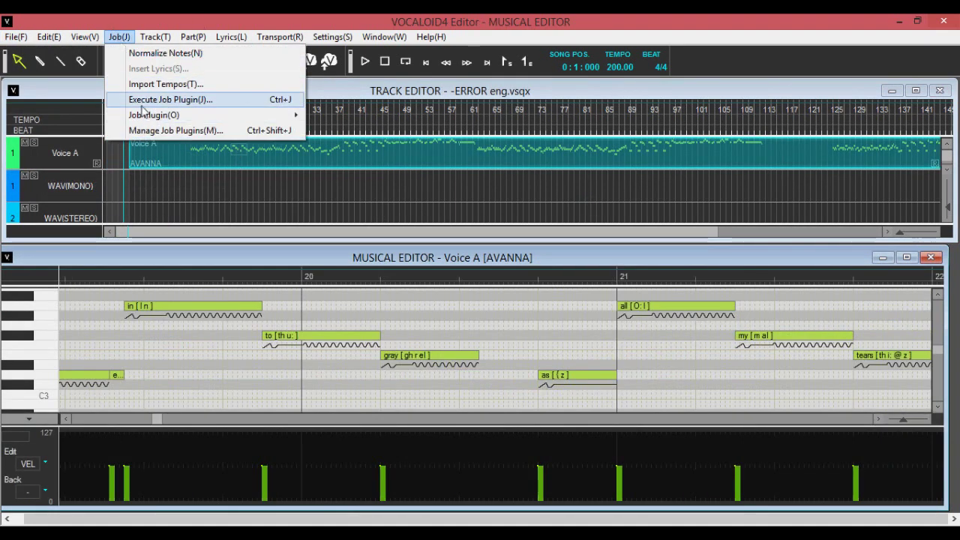
{"action": "left_click", "coordinate": [170, 99]}
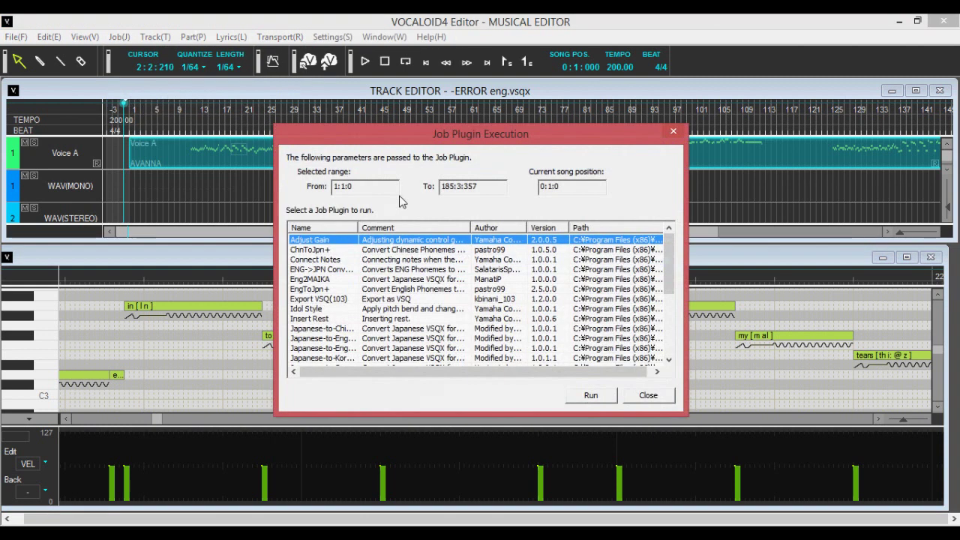
{"action": "left_click", "coordinate": [397, 308]}
{"action": "left_click", "coordinate": [398, 299]}
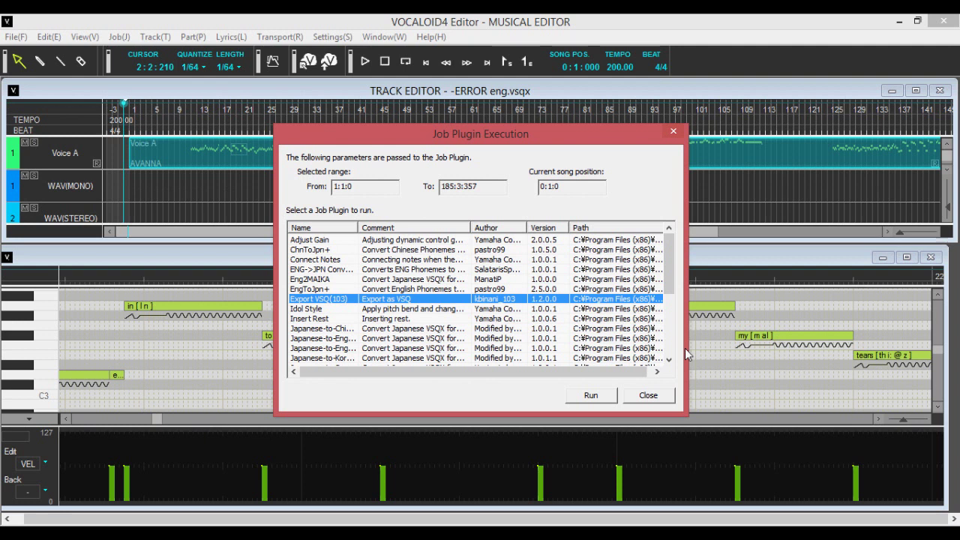
{"action": "left_click", "coordinate": [606, 396]}
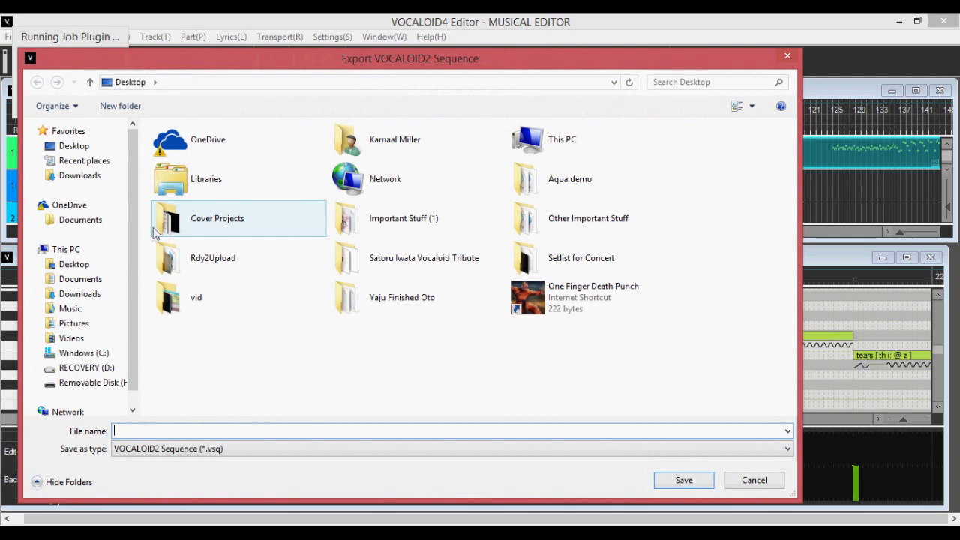
{"action": "left_click", "coordinate": [96, 281]}
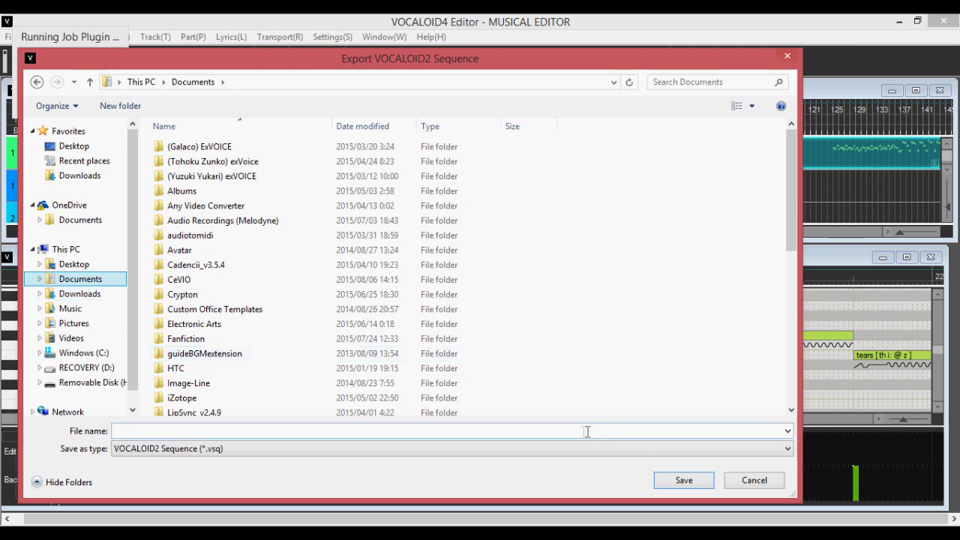
{"action": "left_click", "coordinate": [748, 483]}
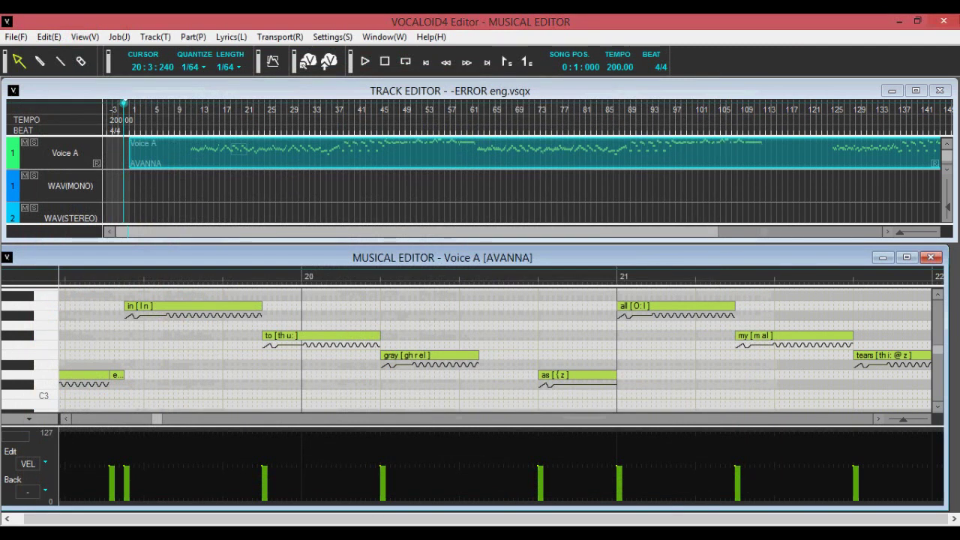
Close VOCALOID4 Editor and switch to UTAU, keeping the CeVIO window maximized behind it.
{"action": "left_click", "coordinate": [943, 21]}
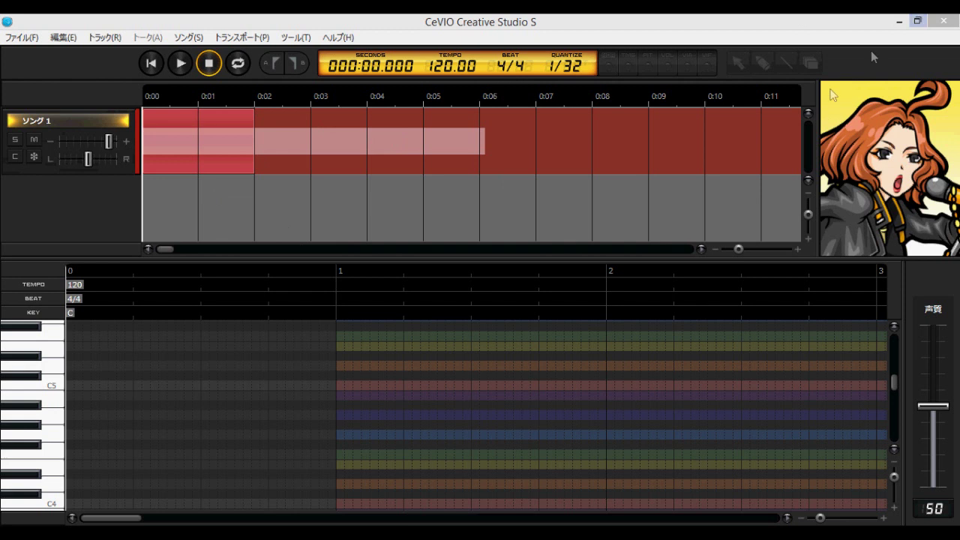
{"action": "left_click", "coordinate": [917, 20]}
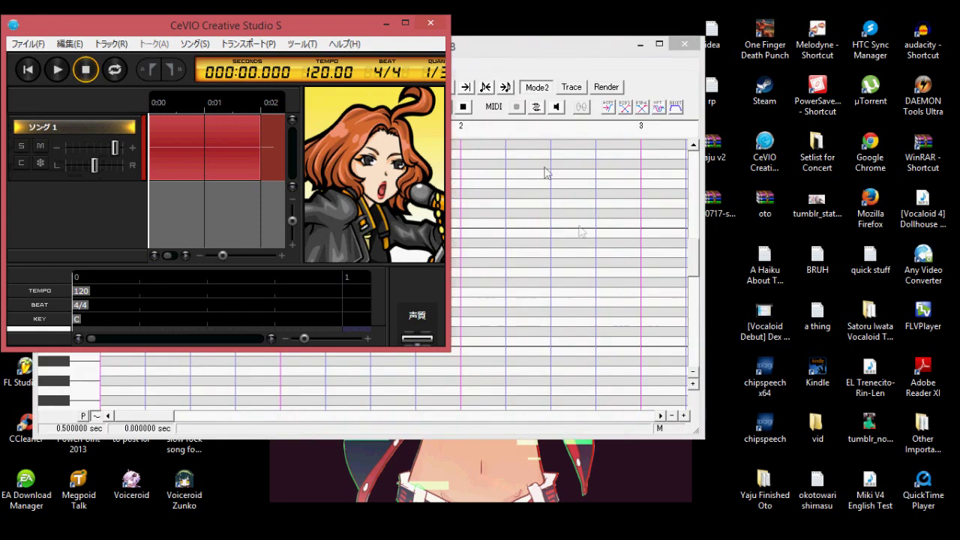
{"action": "left_click", "coordinate": [410, 30]}
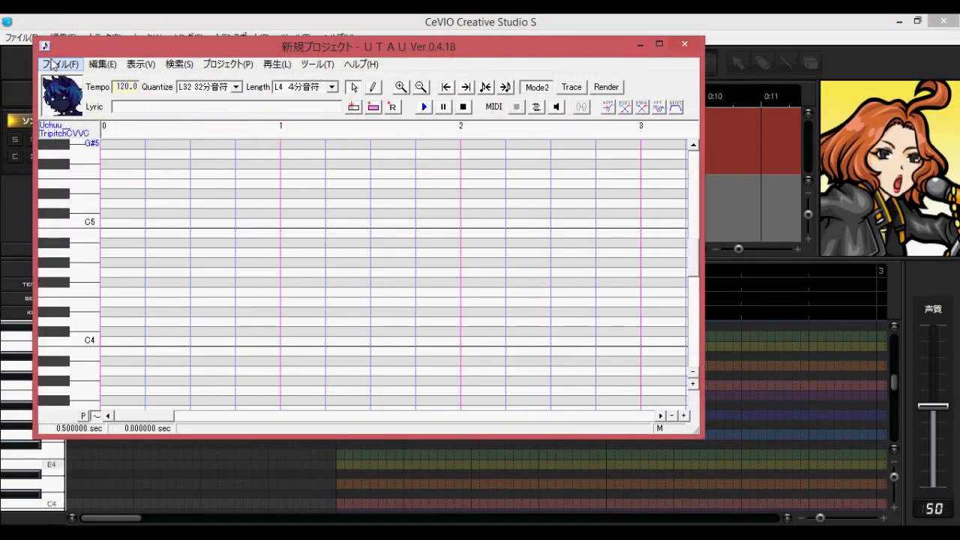
Try to open the recent file main.ust from the Betrayer Module UST folder.
{"action": "left_click", "coordinate": [53, 65]}
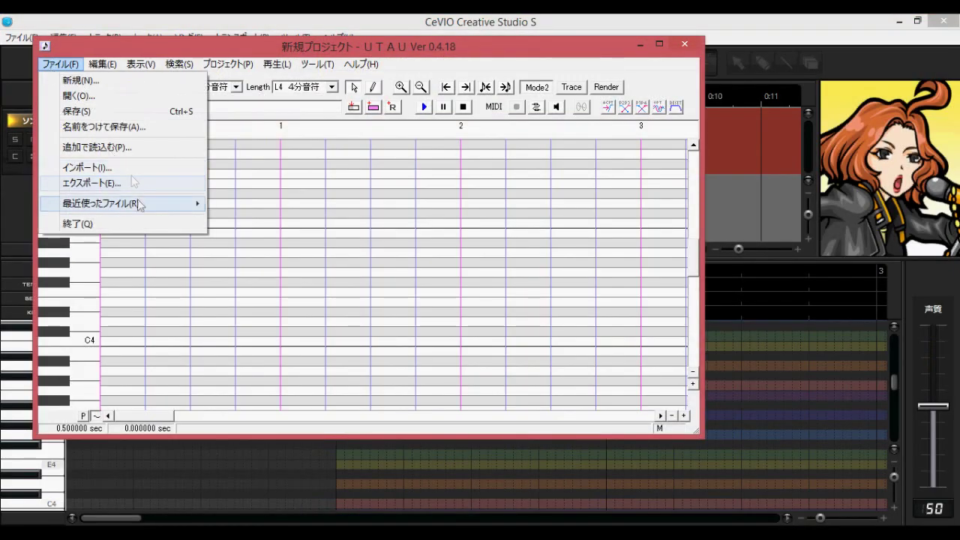
{"action": "mouse_move", "coordinate": [112, 203]}
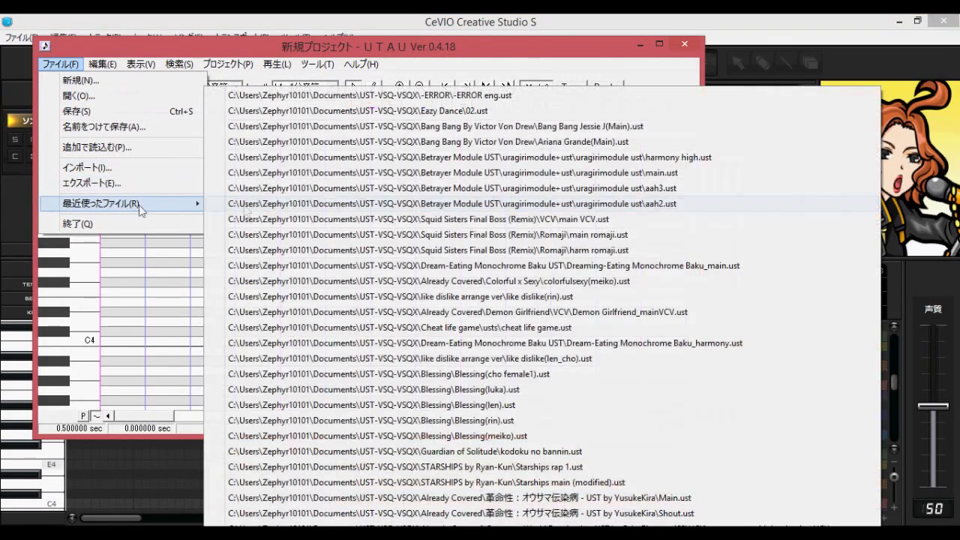
{"action": "left_click", "coordinate": [460, 180]}
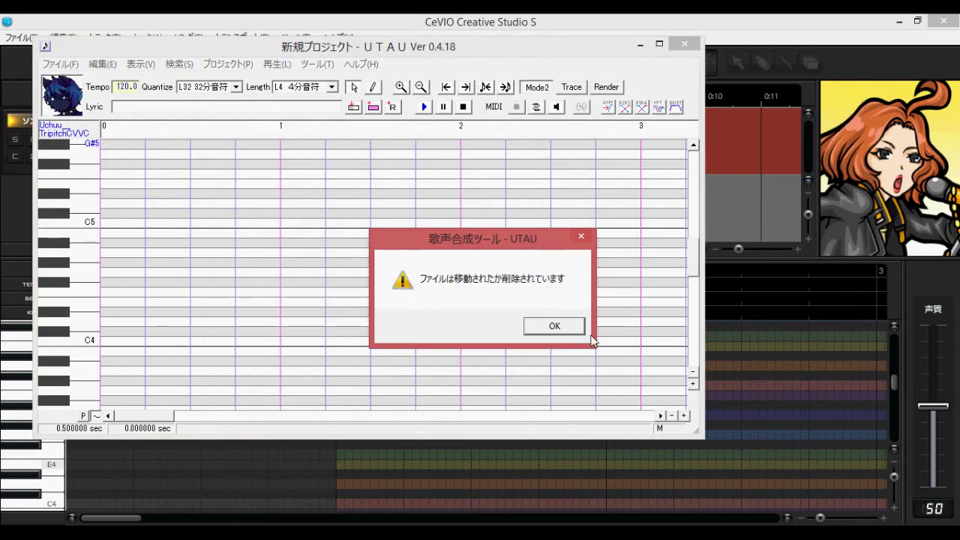
{"action": "left_click", "coordinate": [554, 326]}
Open the recent file -ERROR eng.ust with its project settings and show the notes in measures 18 to 20.
{"action": "left_click", "coordinate": [60, 64]}
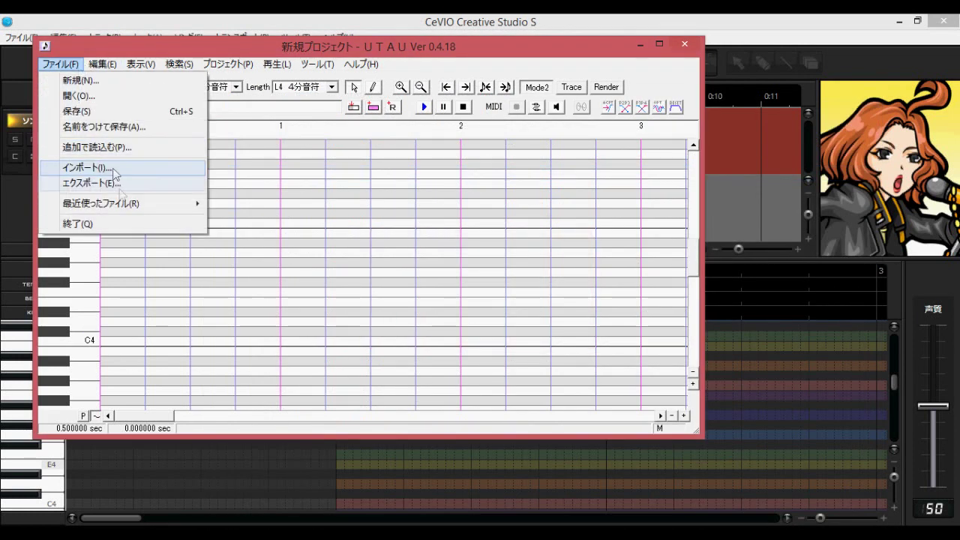
{"action": "mouse_move", "coordinate": [127, 206]}
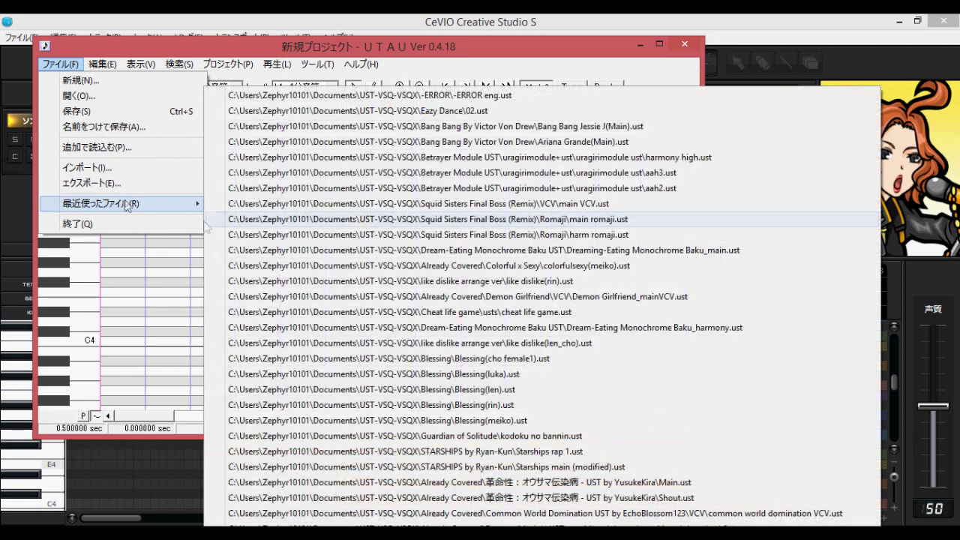
{"action": "left_click", "coordinate": [433, 111]}
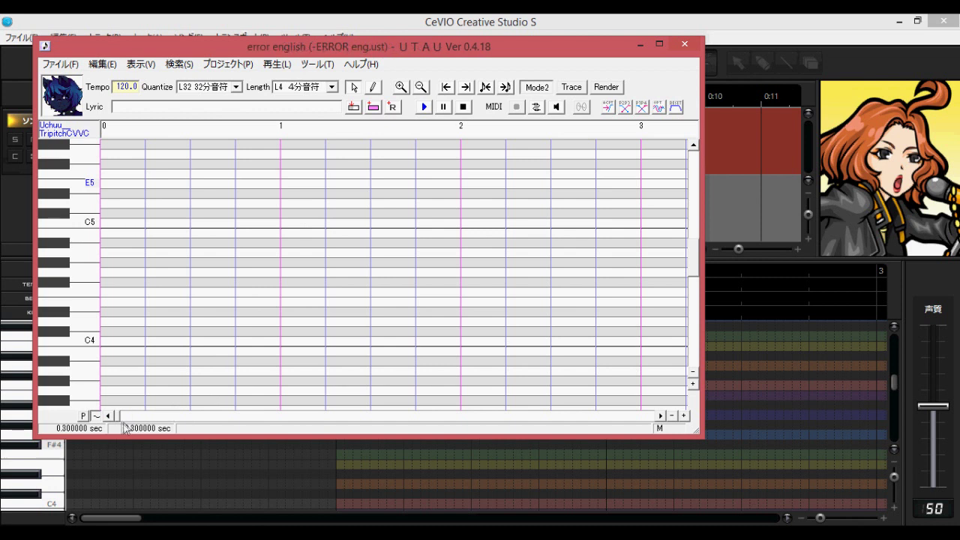
{"action": "left_click", "coordinate": [537, 121]}
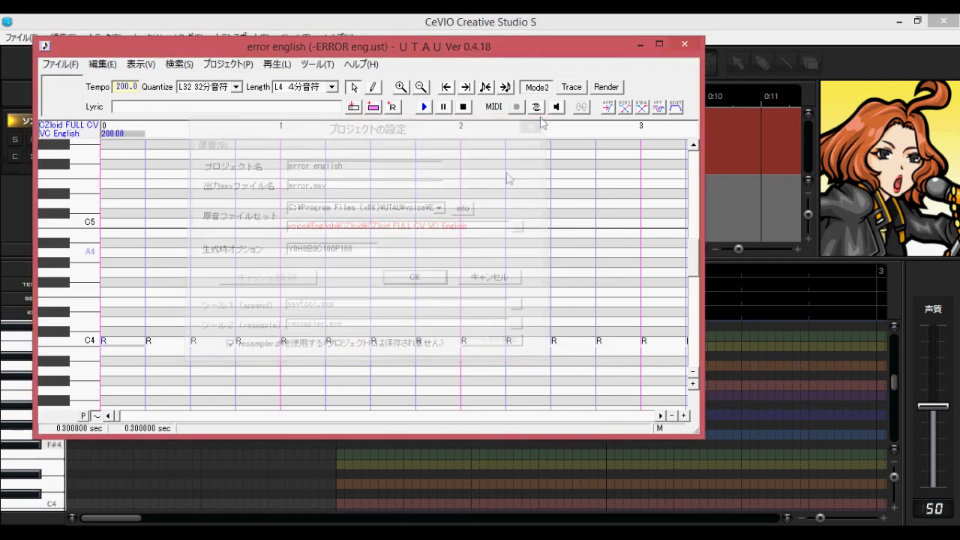
{"action": "left_click_drag", "start_coordinate": [120, 417], "coordinate": [172, 417]}
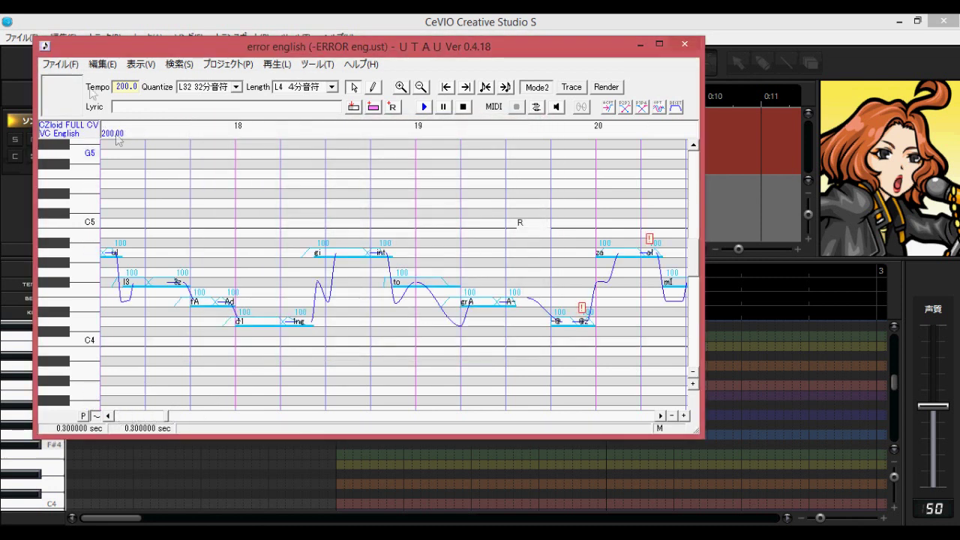
Start a format-specific export of -ERROR eng from UTAU, choose the VSQ (*.vsq) file type, and cancel the export.
{"action": "left_click", "coordinate": [60, 64]}
{"action": "left_click", "coordinate": [90, 183]}
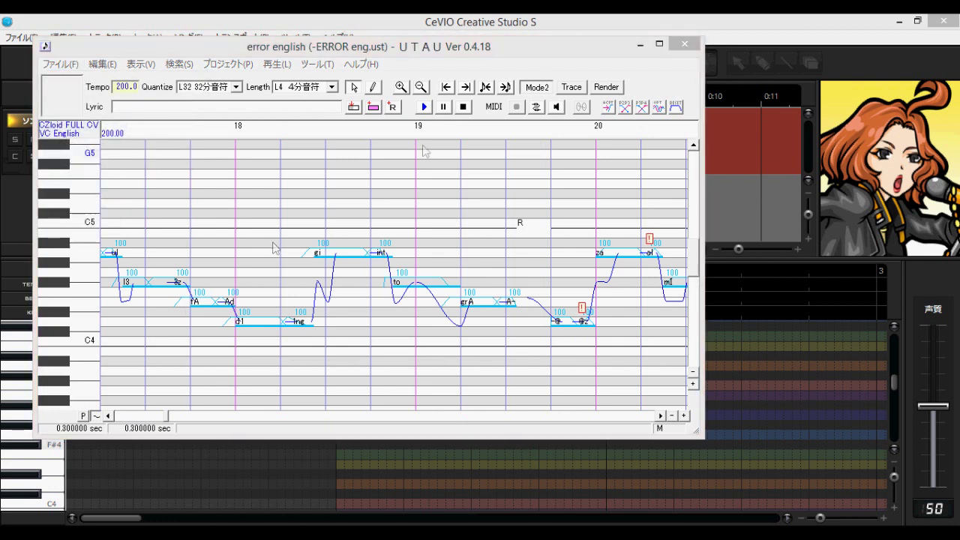
{"action": "left_click", "coordinate": [310, 313]}
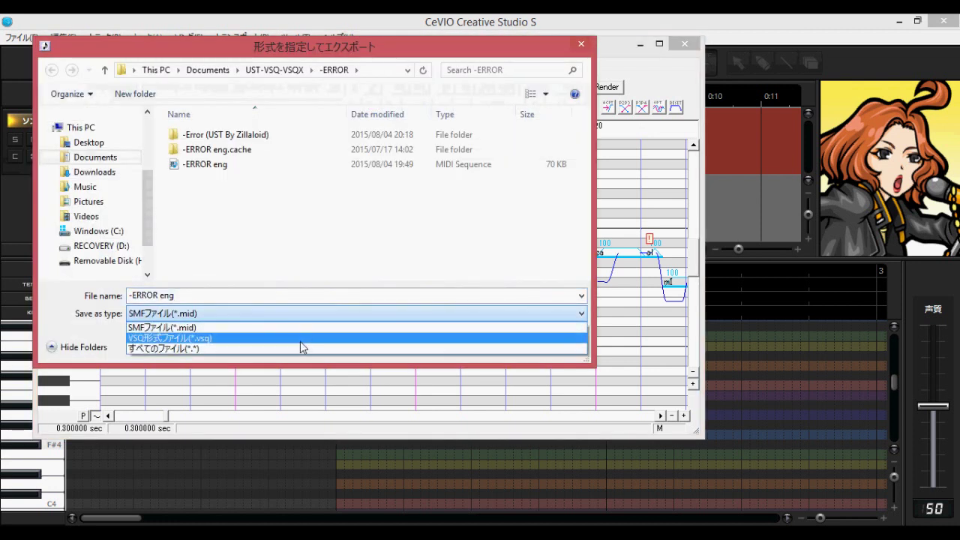
{"action": "left_click", "coordinate": [300, 338]}
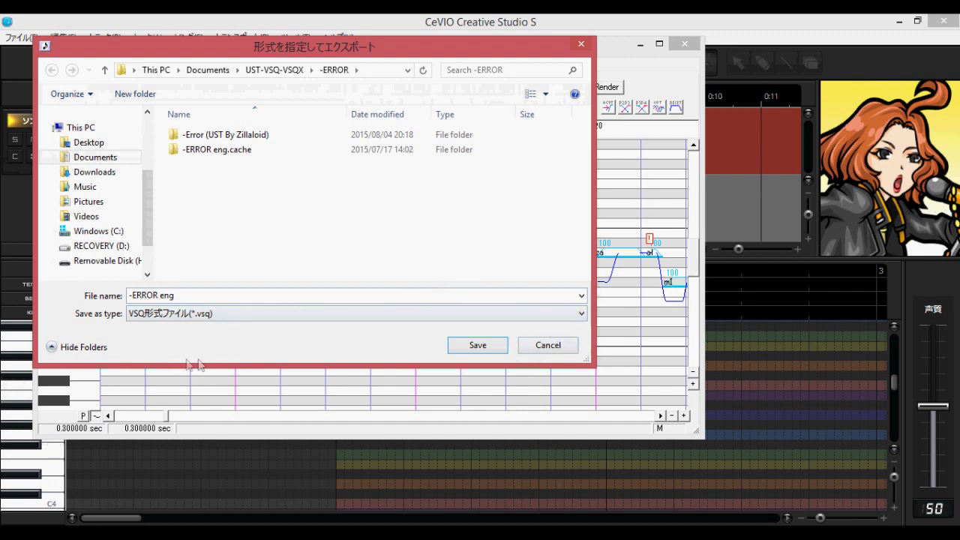
{"action": "left_click", "coordinate": [564, 349]}
Minimize UTAU to return to CeVIO Creative Studio, set the playback position to 2.750 seconds, and examine the piano roll's editing commands.
{"action": "left_click", "coordinate": [640, 45]}
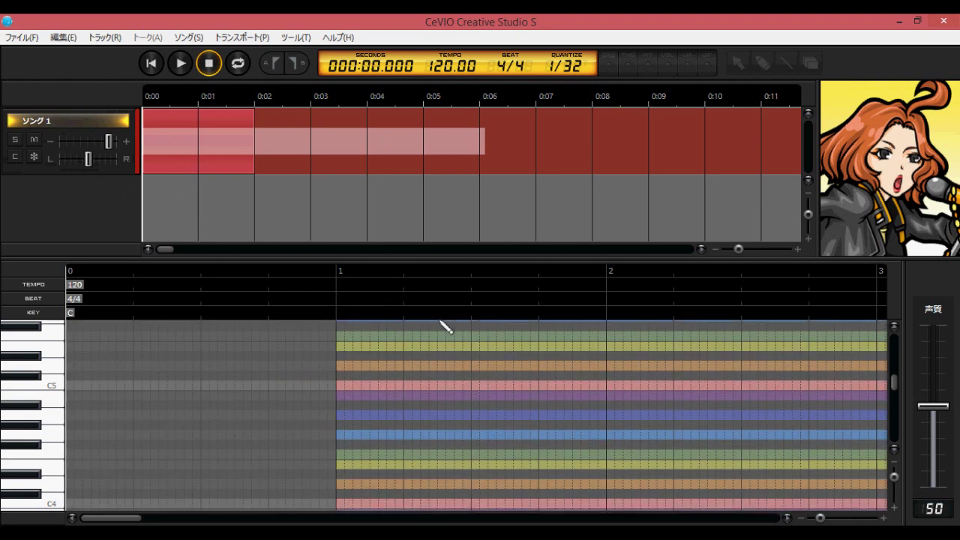
{"action": "left_click", "coordinate": [438, 323]}
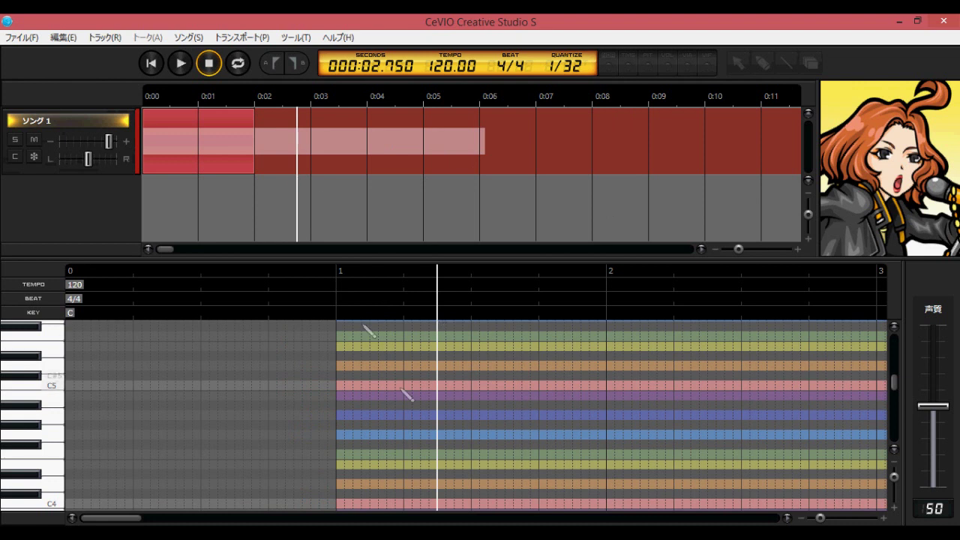
{"action": "left_click", "coordinate": [189, 38]}
{"action": "right_click", "coordinate": [486, 405]}
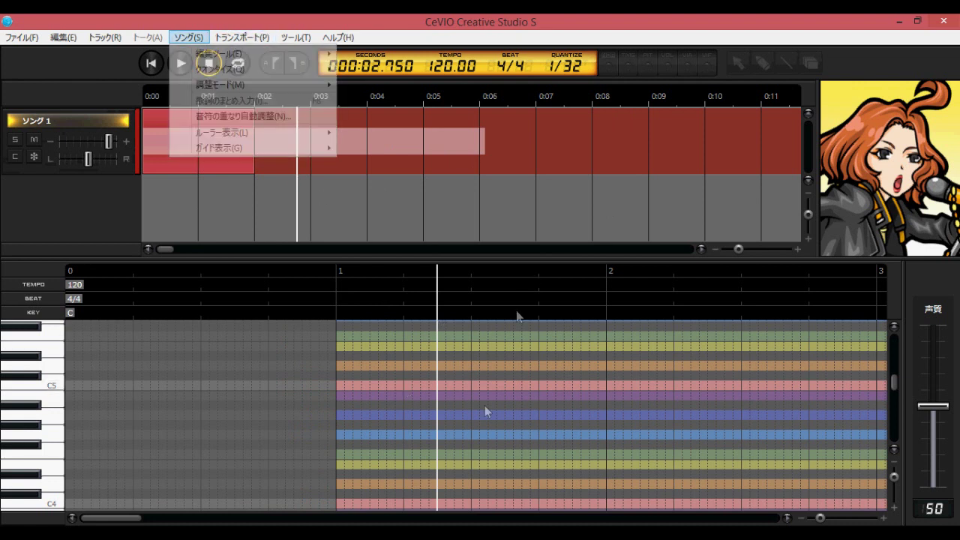
{"action": "right_click", "coordinate": [486, 405]}
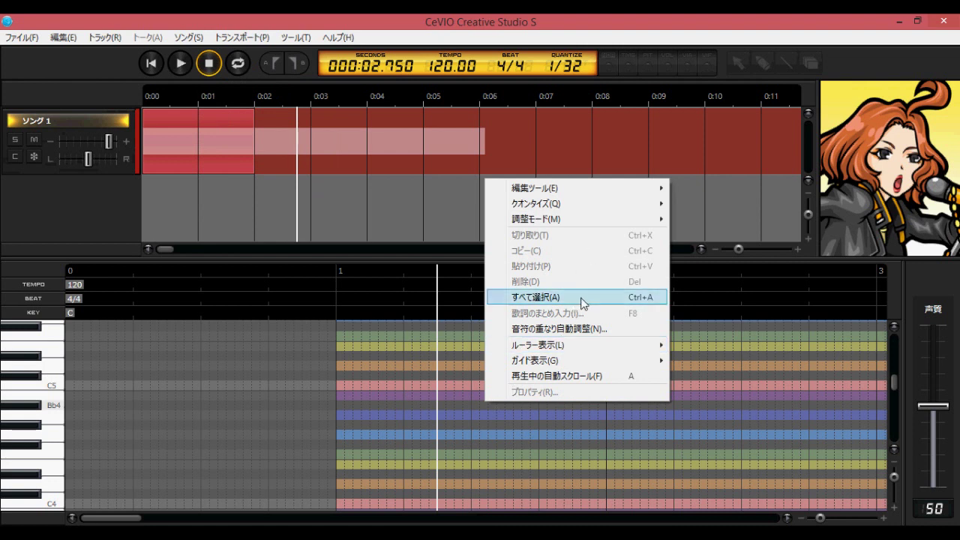
{"action": "left_click", "coordinate": [707, 409]}
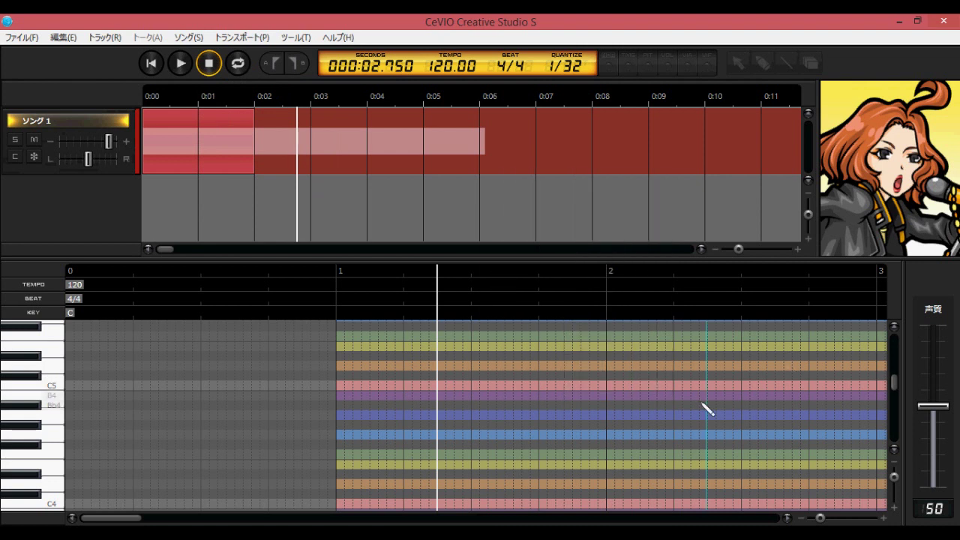